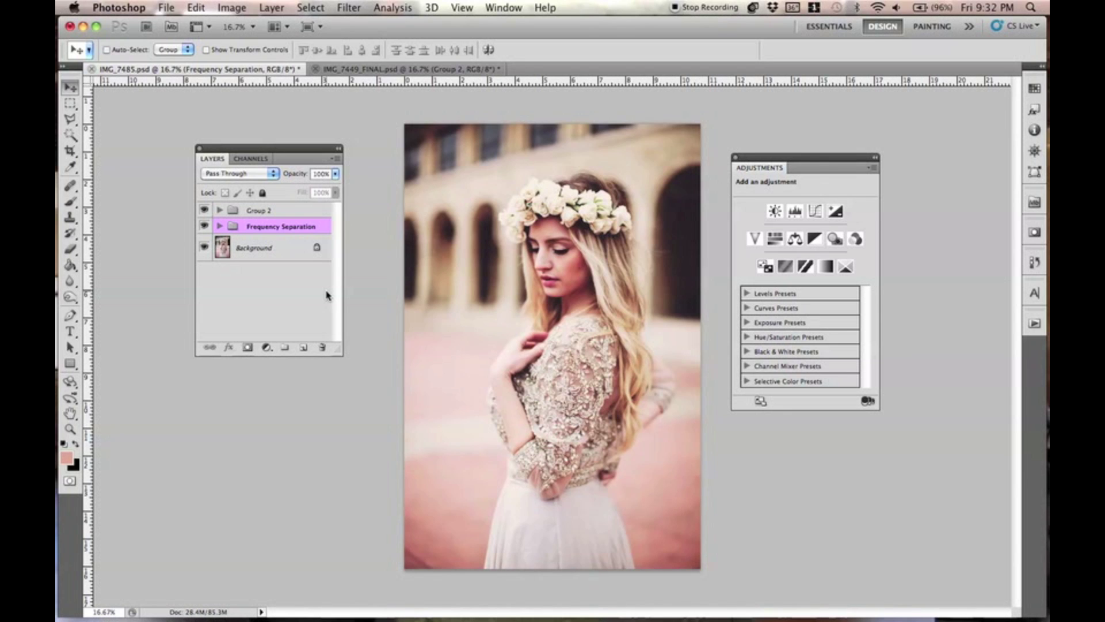
# Bring the finished IMG_7449_FINAL.psd document to the front.
pyautogui.click(374, 70)
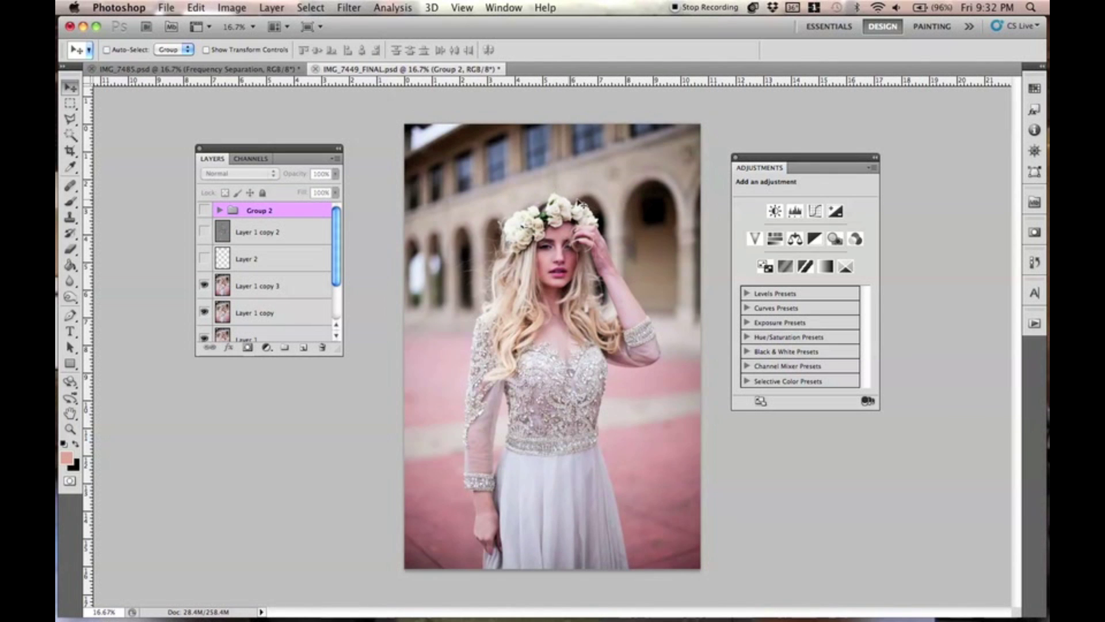
# Compare the final image with and without the Group 2 grade, zooming in on the bride's face.
pyautogui.click(204, 211)
pyautogui.moveTo(279, 163); pyautogui.dragTo(305, 217)
pyautogui.click(231, 265)
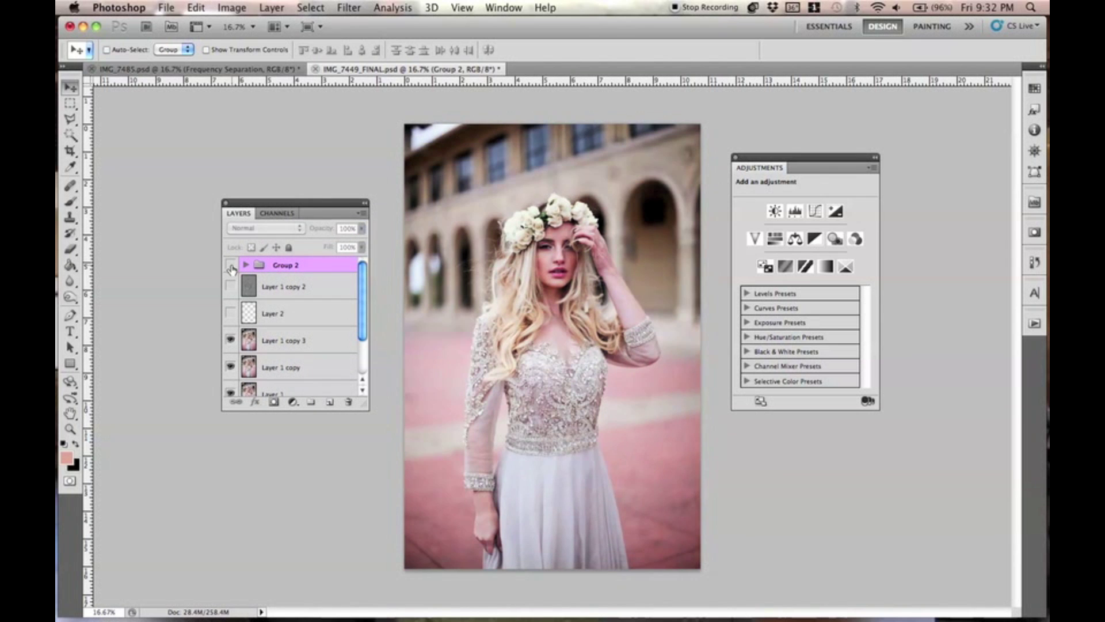
pyautogui.click(230, 266)
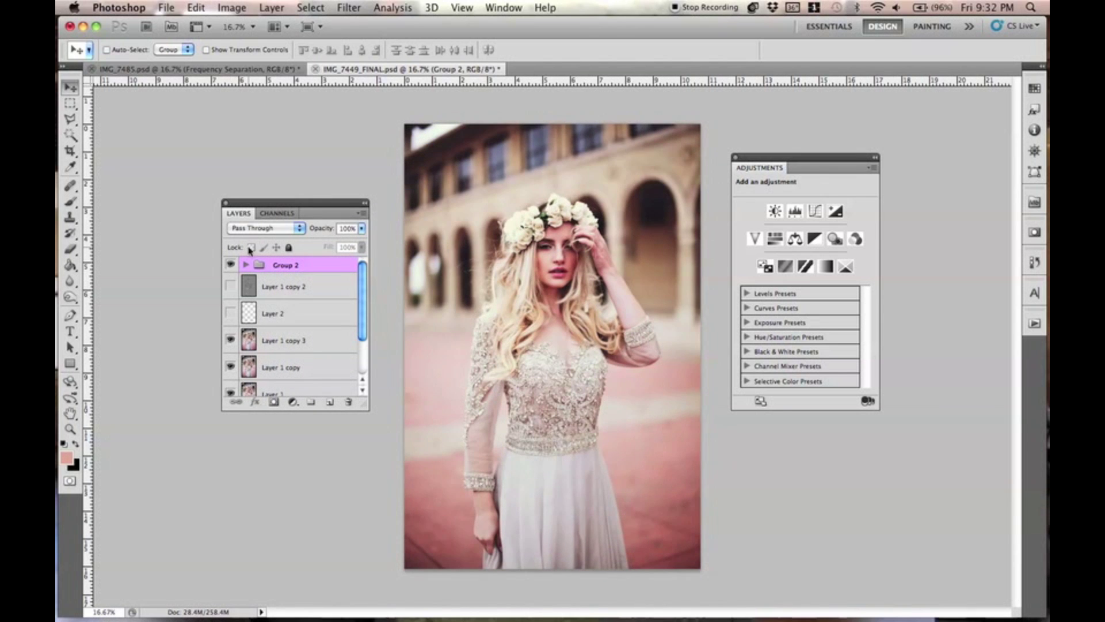
pyautogui.press('super+equal')
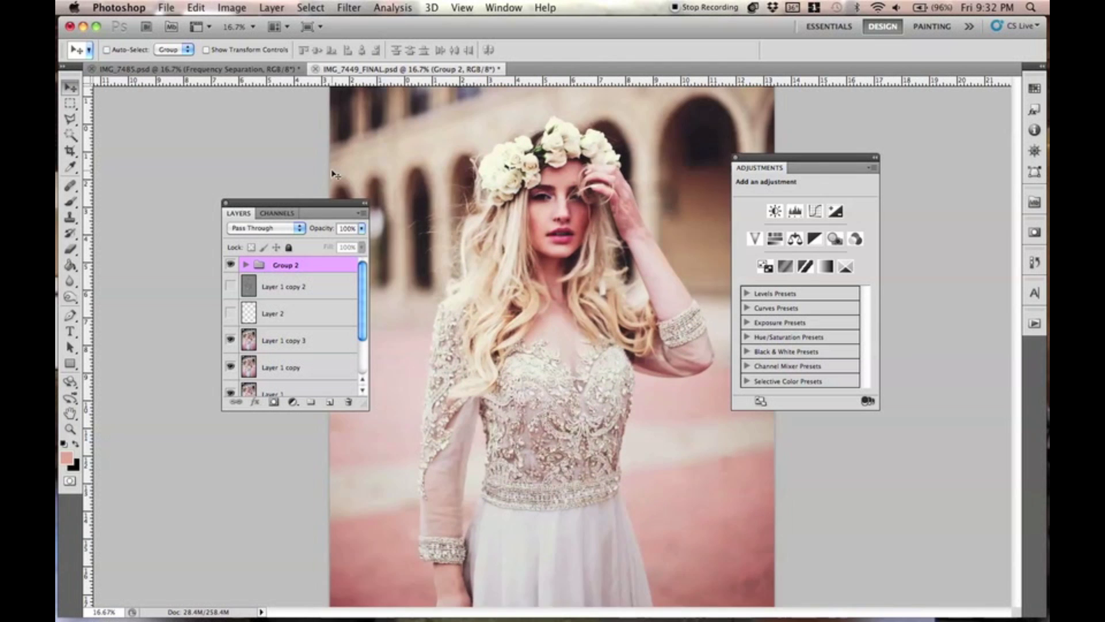
pyautogui.moveTo(771, 167); pyautogui.dragTo(815, 189)
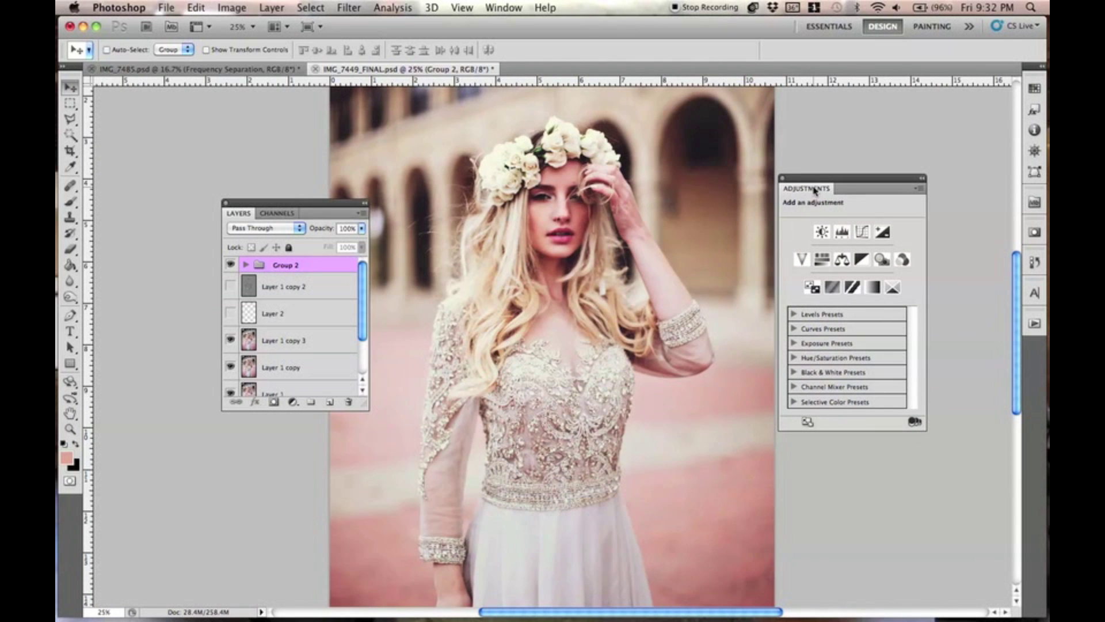
pyautogui.click(231, 265)
pyautogui.press('super+plus')
pyautogui.moveTo(591, 180); pyautogui.dragTo(591, 237)
# After a last Group 2 comparison, switch to IMG_7485.psd and expand its Frequency Separation group.
pyautogui.click(230, 265)
pyautogui.click(230, 265)
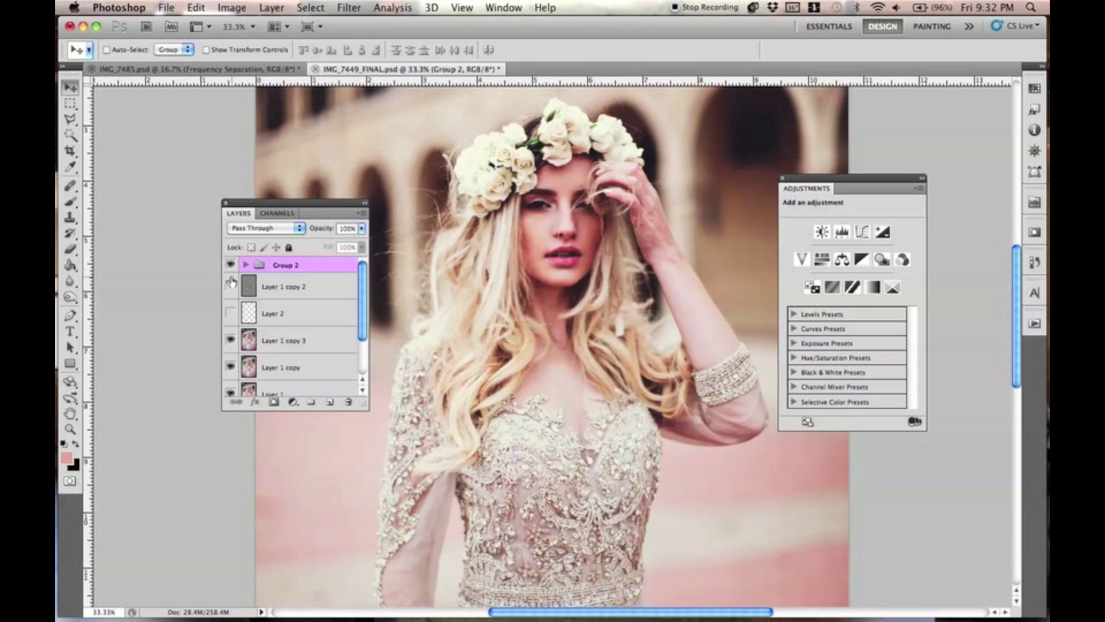
pyautogui.click(217, 70)
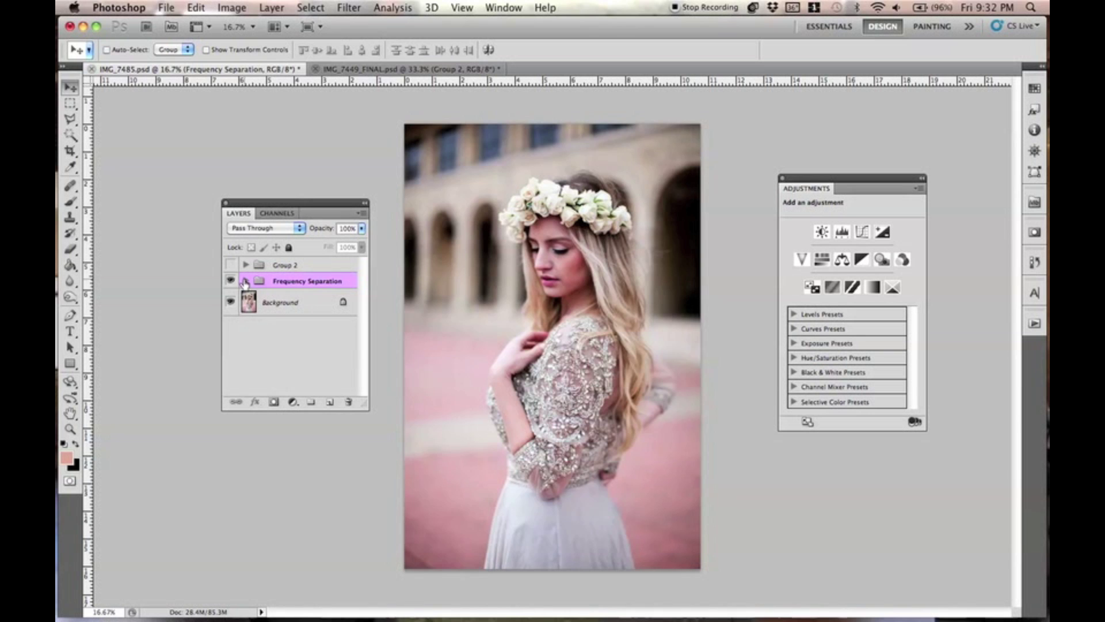
pyautogui.click(245, 281)
# Zoom in on the face and duplicate Low Frequency as a Low Frequency copy for healing.
pyautogui.click(268, 341)
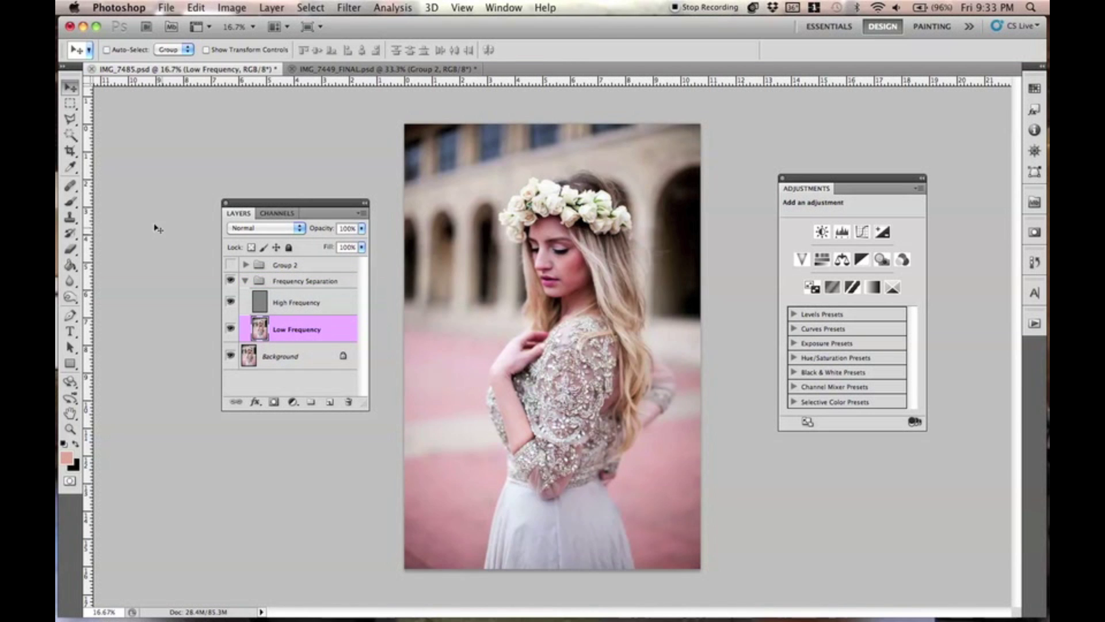
pyautogui.click(73, 187)
pyautogui.press('super+equal')
pyautogui.press('super+equal')
pyautogui.press('super+equal')
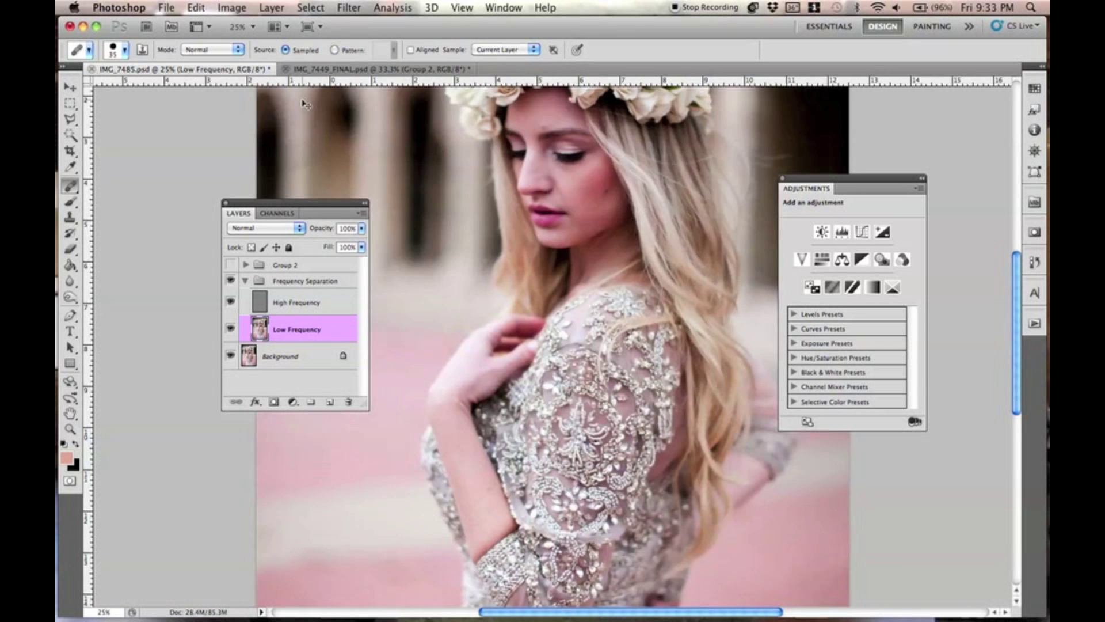
pyautogui.moveTo(611, 192); pyautogui.dragTo(607, 279)
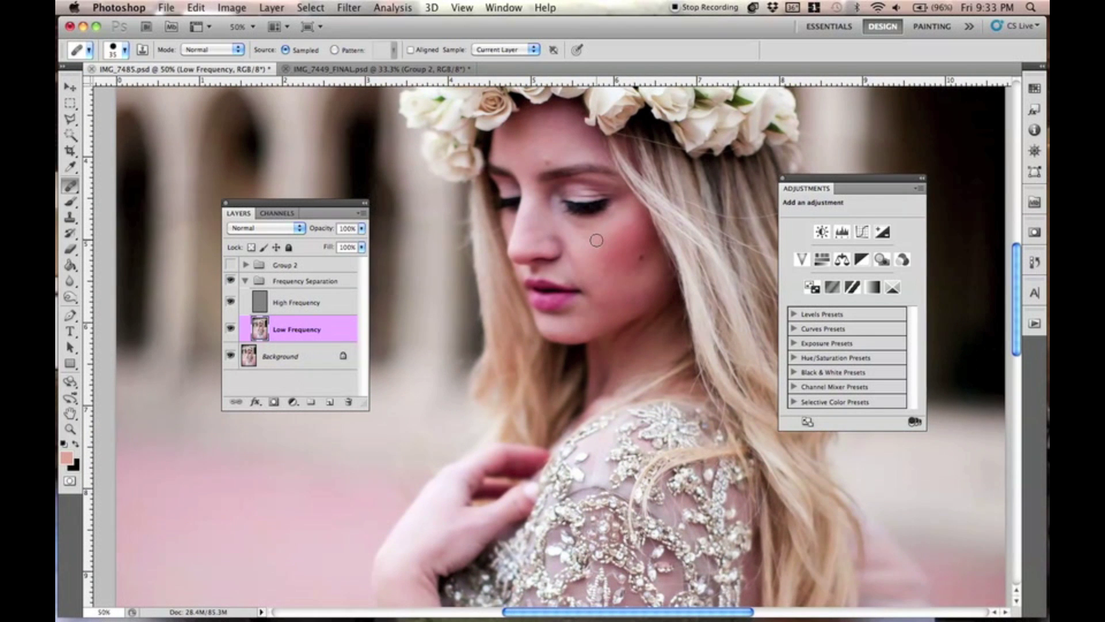
pyautogui.press('super+equal')
pyautogui.moveTo(598, 189); pyautogui.dragTo(545, 300)
pyautogui.press(']')
pyautogui.press(']')
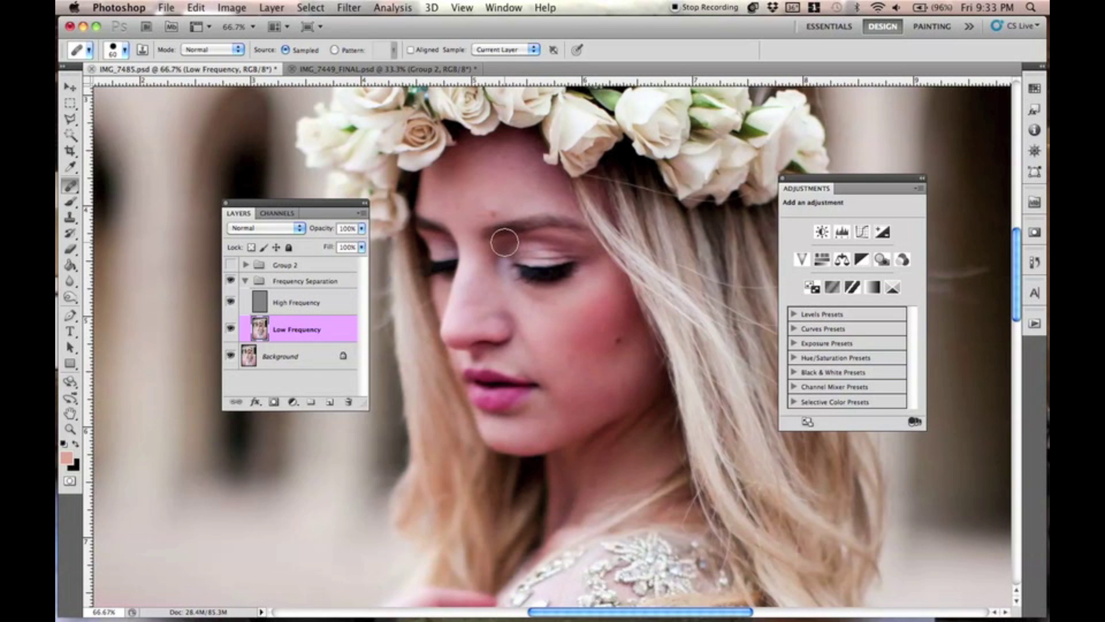
pyautogui.press('super+j')
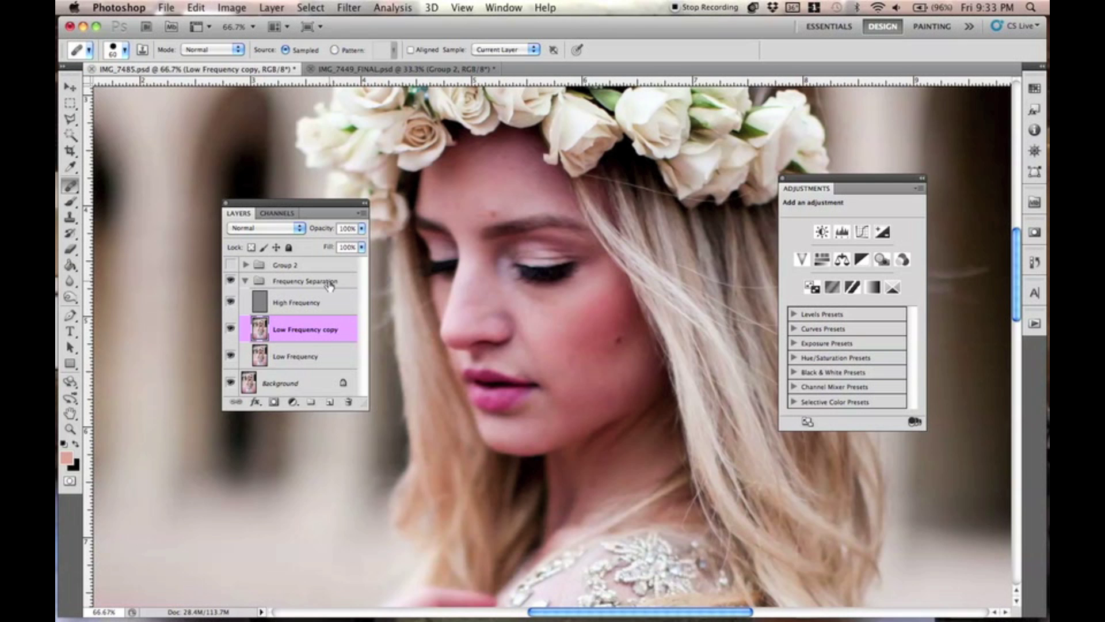
pyautogui.moveTo(335, 211); pyautogui.dragTo(299, 197)
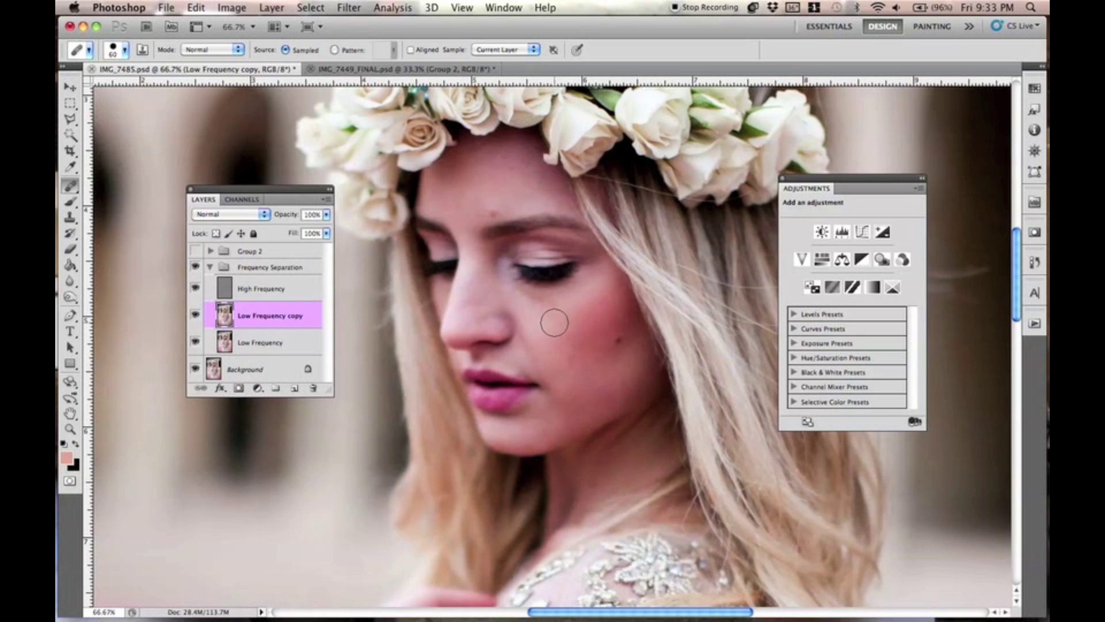
# Heal the skin under the eye and several patches on the cheek.
pyautogui.moveTo(548, 307); pyautogui.dragTo(527, 299)
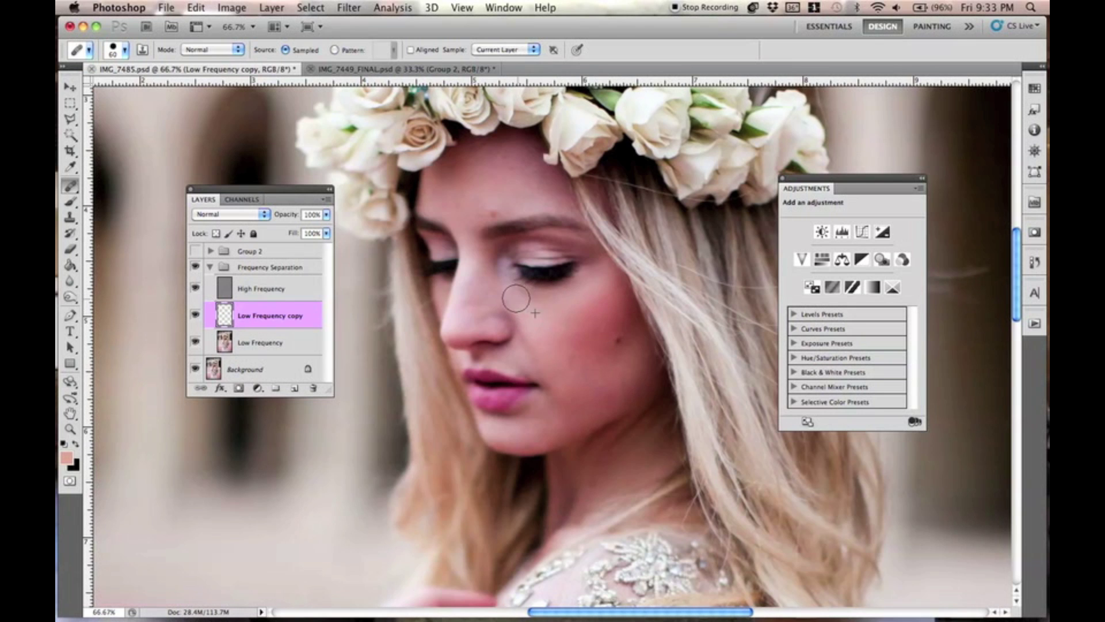
pyautogui.moveTo(553, 305)
pyautogui.mouseDown()
pyautogui.moveTo(567, 304)
pyautogui.moveTo(551, 313)
pyautogui.mouseUp()
pyautogui.moveTo(560, 356); pyautogui.dragTo(560, 335)
pyautogui.click(579, 352)
pyautogui.click(543, 320)
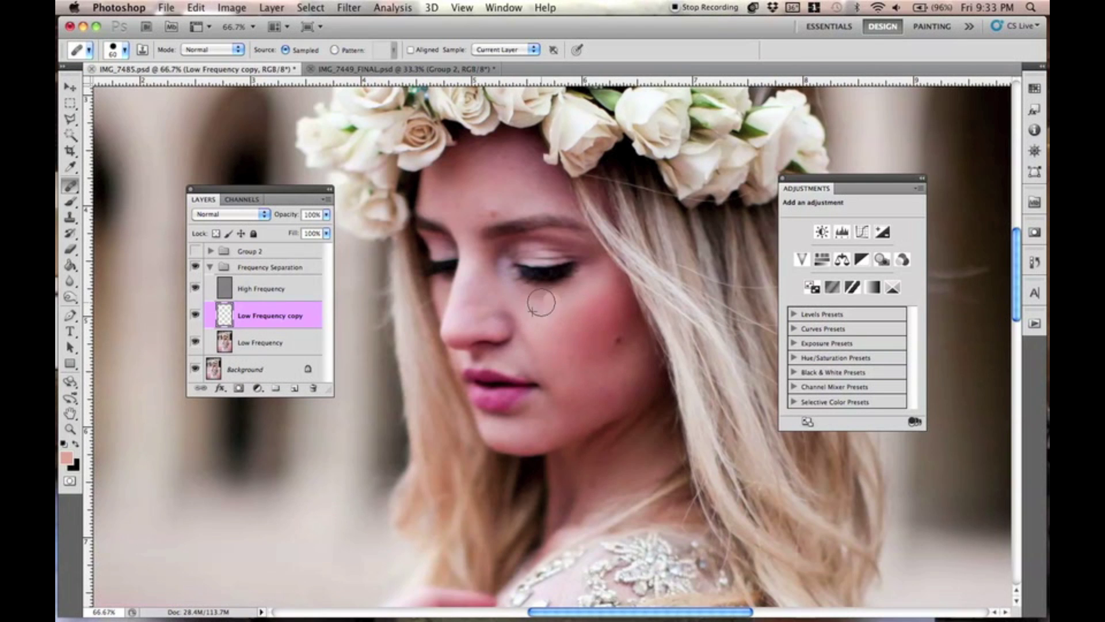
pyautogui.click(523, 300)
pyautogui.click(555, 333)
# Sample clean forehead skin and heal across the forehead.
pyautogui.moveTo(476, 234); pyautogui.dragTo(496, 289)
pyautogui.keyDown('alt'); pyautogui.click(504, 232); pyautogui.keyUp('alt')
pyautogui.moveTo(537, 227)
pyautogui.mouseDown()
pyautogui.moveTo(497, 230)
pyautogui.moveTo(520, 216)
pyautogui.moveTo(465, 247)
pyautogui.moveTo(514, 228)
pyautogui.moveTo(493, 240)
pyautogui.mouseUp()
pyautogui.keyDown('alt'); pyautogui.click(518, 229); pyautogui.keyUp('alt')
pyautogui.click(548, 233)
pyautogui.click(559, 240)
pyautogui.click(562, 235)
pyautogui.keyDown('alt'); pyautogui.click(504, 232); pyautogui.keyUp('alt')
pyautogui.scroll(-3, 521, 271)
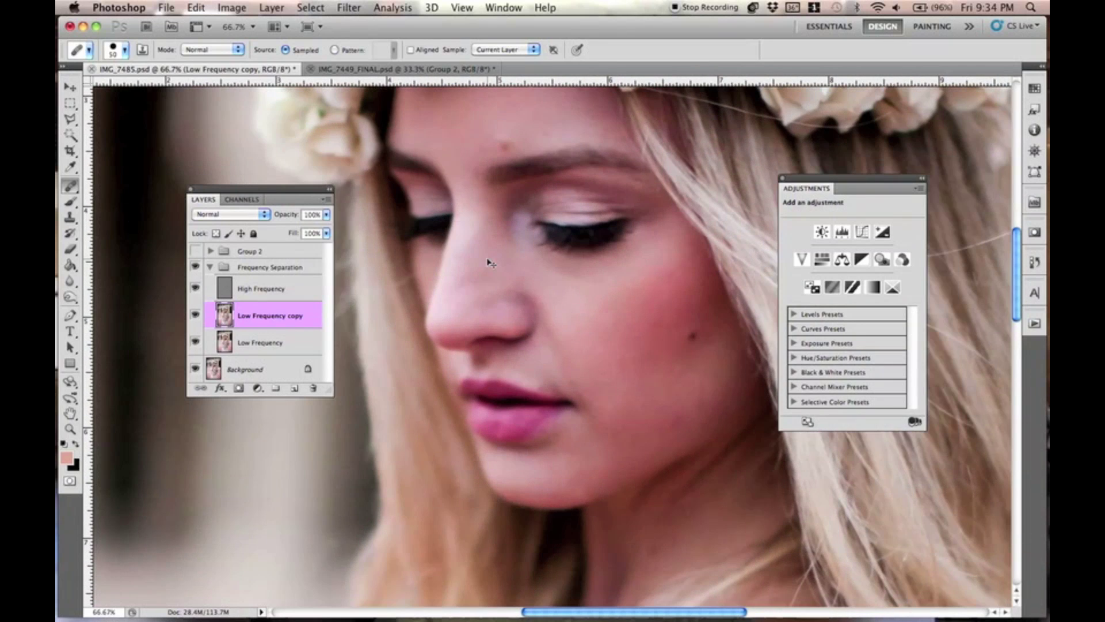
# At 100% zoom, heal the skin beside the nose, at the lip corners and beside the mole.
pyautogui.press('super+equal')
pyautogui.click(563, 339)
pyautogui.keyDown('alt'); pyautogui.click(563, 303); pyautogui.keyUp('alt')
pyautogui.click(567, 358)
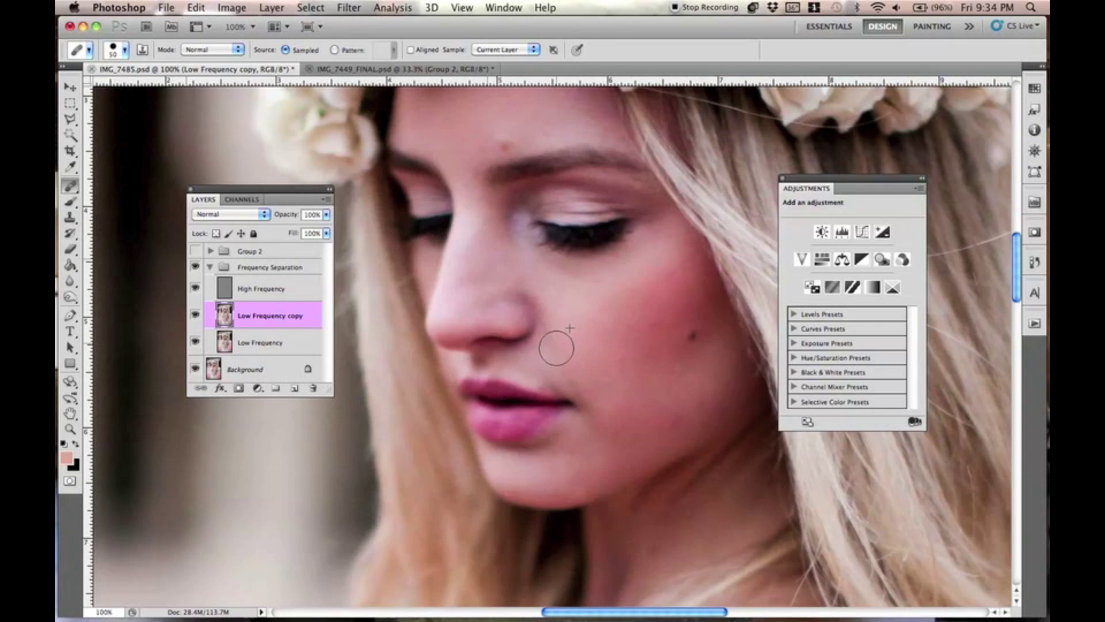
pyautogui.click(588, 397)
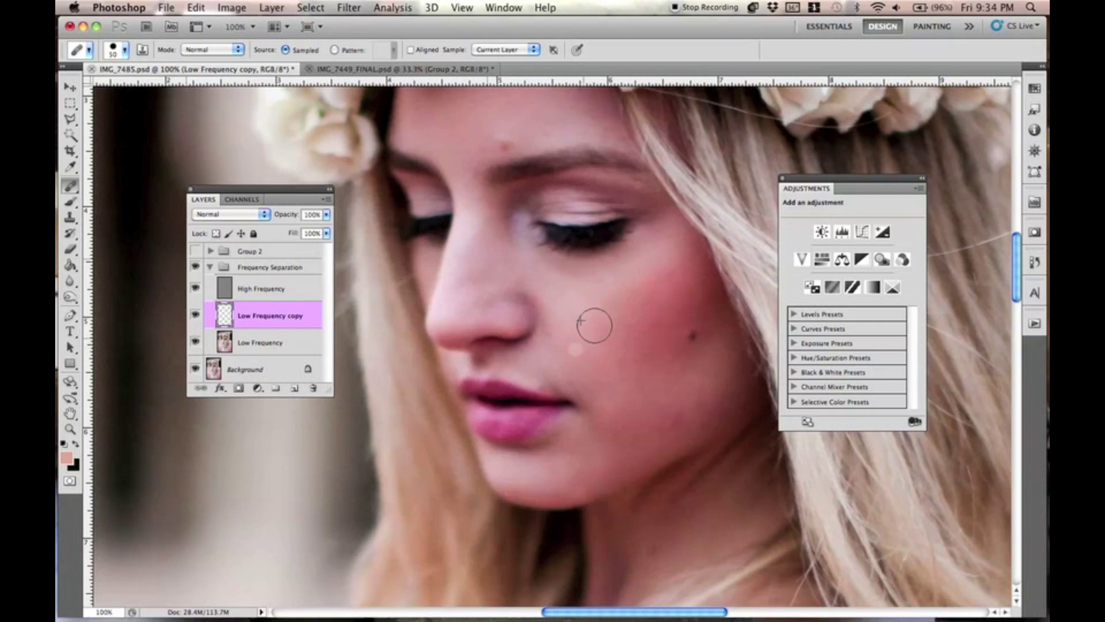
pyautogui.keyDown('alt'); pyautogui.click(657, 317); pyautogui.keyUp('alt')
pyautogui.click(654, 328)
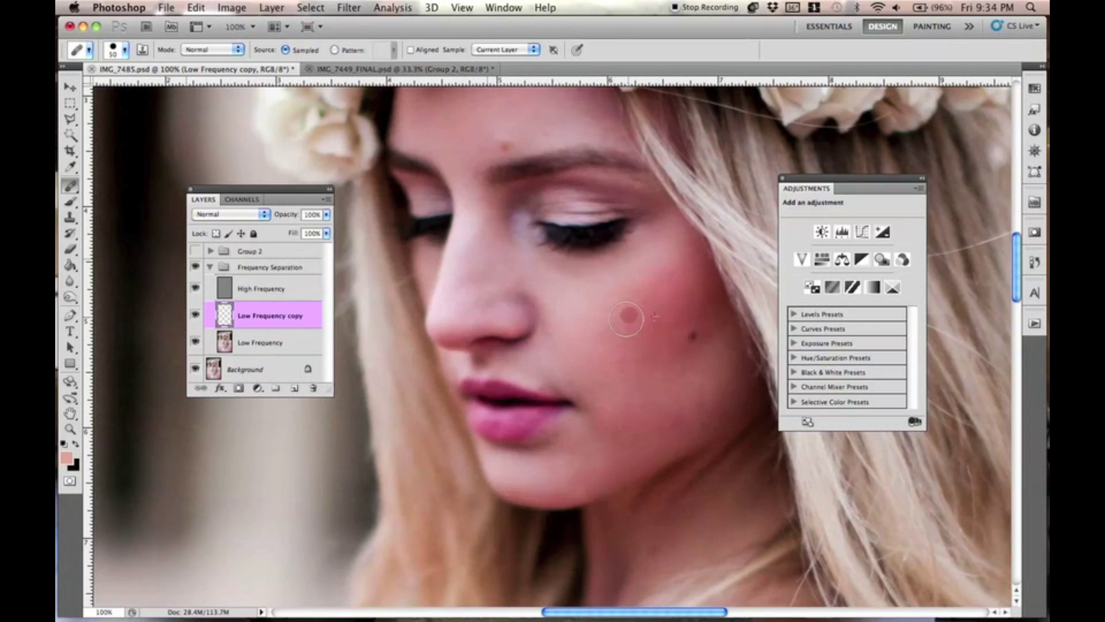
pyautogui.click(562, 339)
pyautogui.keyDown('alt'); pyautogui.click(566, 327); pyautogui.keyUp('alt')
pyautogui.click(573, 379)
pyautogui.click(597, 391)
pyautogui.click(536, 369)
pyautogui.moveTo(536, 368); pyautogui.dragTo(545, 376)
# Even out the skin along the side and bridge of the nose.
pyautogui.moveTo(547, 305); pyautogui.dragTo(552, 292)
pyautogui.click(540, 276)
pyautogui.click(514, 280)
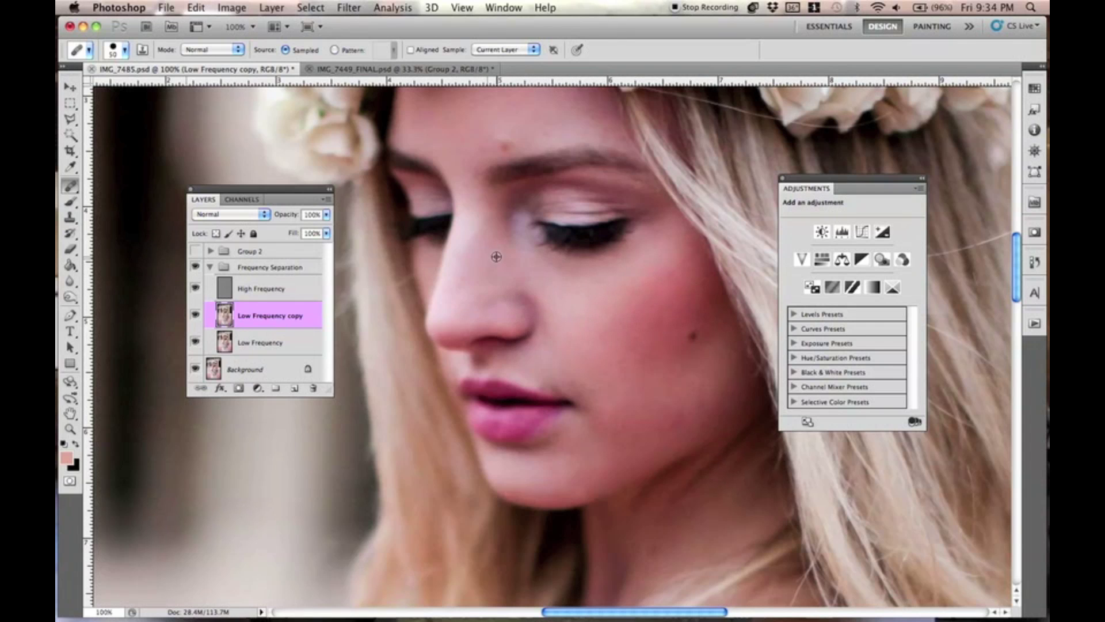
pyautogui.click(475, 253)
pyautogui.moveTo(486, 205)
pyautogui.mouseDown()
pyautogui.moveTo(486, 257)
pyautogui.moveTo(482, 216)
pyautogui.mouseUp()
pyautogui.keyDown('alt'); pyautogui.click(496, 252); pyautogui.keyUp('alt')
pyautogui.moveTo(494, 234); pyautogui.dragTo(495, 261)
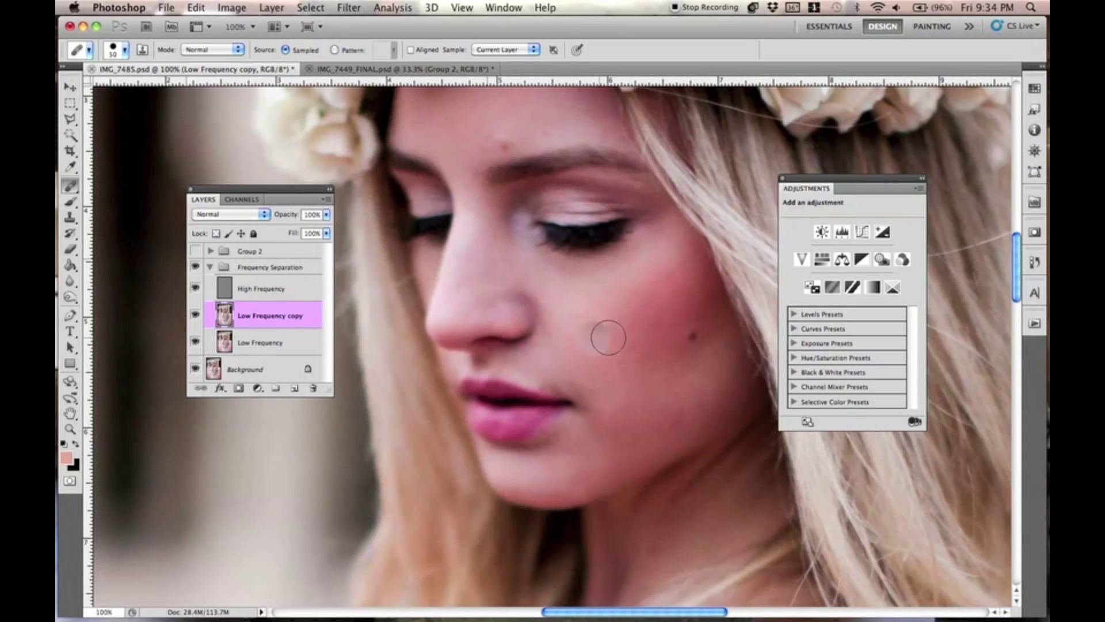
# Smooth the cheek beside the mouth and the skin along the right jaw.
pyautogui.click(562, 383)
pyautogui.click(543, 379)
pyautogui.click(564, 378)
pyautogui.click(583, 380)
pyautogui.keyDown('alt'); pyautogui.click(630, 389); pyautogui.keyUp('alt')
pyautogui.click(624, 362)
pyautogui.click(622, 370)
pyautogui.keyDown('alt'); pyautogui.click(658, 410); pyautogui.keyUp('alt')
pyautogui.click(679, 418)
pyautogui.click(669, 412)
pyautogui.click(695, 397)
pyautogui.moveTo(695, 397)
pyautogui.mouseDown()
pyautogui.moveTo(664, 440)
pyautogui.moveTo(678, 431)
pyautogui.moveTo(647, 423)
pyautogui.moveTo(616, 448)
pyautogui.moveTo(621, 419)
pyautogui.moveTo(629, 433)
pyautogui.moveTo(636, 411)
pyautogui.moveTo(653, 430)
pyautogui.moveTo(613, 441)
pyautogui.moveTo(652, 423)
pyautogui.moveTo(626, 444)
pyautogui.moveTo(697, 384)
pyautogui.moveTo(675, 400)
pyautogui.moveTo(667, 430)
pyautogui.moveTo(711, 386)
pyautogui.moveTo(656, 430)
pyautogui.mouseUp()
pyautogui.keyDown('alt'); pyautogui.click(681, 414); pyautogui.keyUp('alt')
# Heal the chin, the cheek beside the mouth and the nostril area.
pyautogui.moveTo(557, 412)
pyautogui.mouseDown()
pyautogui.moveTo(591, 443)
pyautogui.moveTo(563, 443)
pyautogui.moveTo(586, 452)
pyautogui.moveTo(591, 473)
pyautogui.moveTo(559, 487)
pyautogui.moveTo(582, 472)
pyautogui.moveTo(564, 471)
pyautogui.moveTo(616, 452)
pyautogui.moveTo(640, 422)
pyautogui.moveTo(629, 444)
pyautogui.mouseUp()
pyautogui.keyDown('alt'); pyautogui.click(649, 422); pyautogui.keyUp('alt')
pyautogui.keyDown('alt'); pyautogui.click(642, 396); pyautogui.keyUp('alt')
pyautogui.moveTo(611, 388)
pyautogui.mouseDown()
pyautogui.moveTo(621, 357)
pyautogui.moveTo(636, 372)
pyautogui.moveTo(596, 353)
pyautogui.moveTo(530, 378)
pyautogui.moveTo(611, 388)
pyautogui.mouseUp()
pyautogui.keyDown('alt'); pyautogui.click(649, 386); pyautogui.keyUp('alt')
pyautogui.keyDown('alt'); pyautogui.click(574, 346); pyautogui.keyUp('alt')
pyautogui.moveTo(547, 336)
pyautogui.mouseDown()
pyautogui.moveTo(551, 328)
pyautogui.moveTo(542, 346)
pyautogui.moveTo(560, 274)
pyautogui.moveTo(593, 286)
pyautogui.moveTo(587, 277)
pyautogui.moveTo(578, 307)
pyautogui.mouseUp()
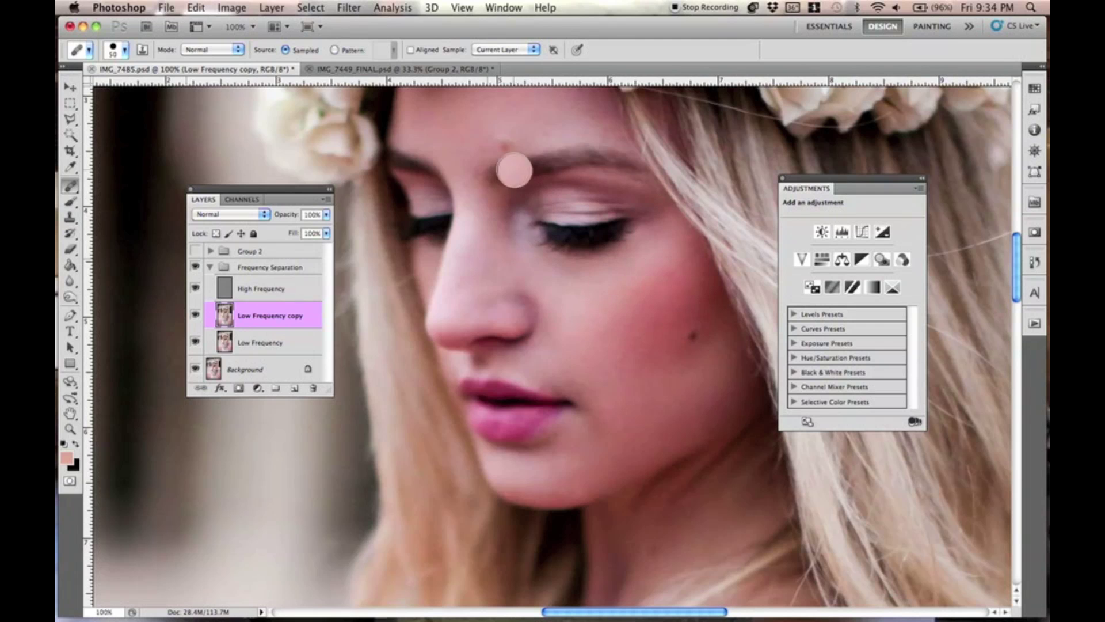
pyautogui.moveTo(495, 320)
pyautogui.mouseDown()
pyautogui.moveTo(471, 274)
pyautogui.moveTo(452, 304)
pyautogui.moveTo(462, 317)
pyautogui.moveTo(507, 281)
pyautogui.moveTo(506, 296)
pyautogui.moveTo(526, 296)
pyautogui.moveTo(552, 346)
pyautogui.moveTo(542, 289)
pyautogui.moveTo(523, 282)
pyautogui.moveTo(535, 329)
pyautogui.moveTo(487, 342)
pyautogui.moveTo(496, 344)
pyautogui.moveTo(527, 221)
pyautogui.moveTo(616, 223)
pyautogui.moveTo(588, 209)
pyautogui.mouseUp()
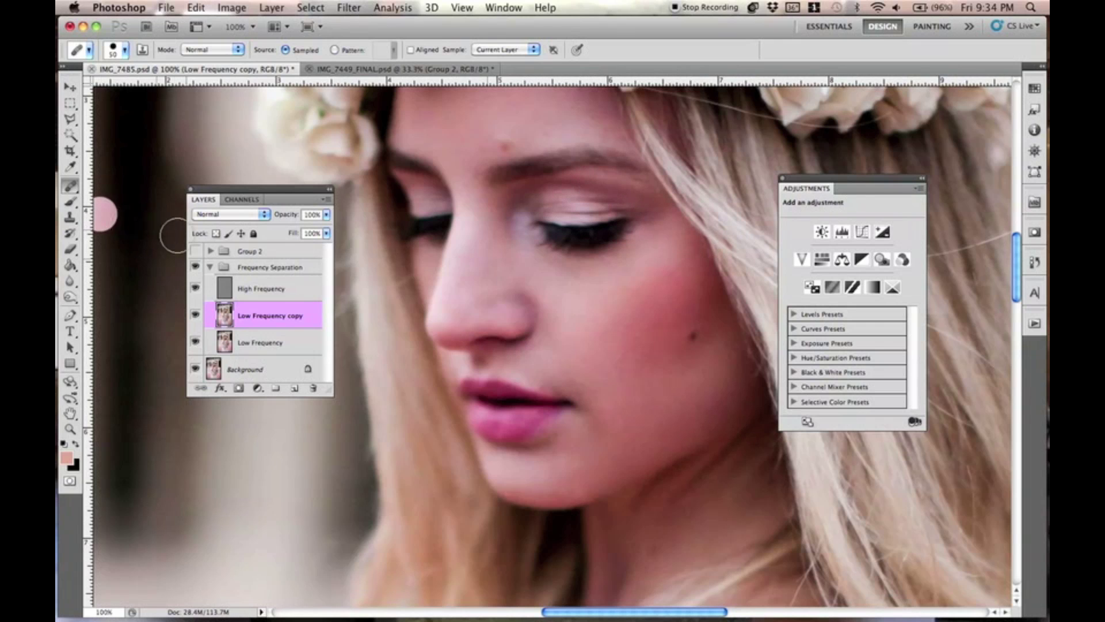
# On High Frequency with a smaller brush, heal texture beside the mouth and on the cheek.
pyautogui.press('[')
pyautogui.click(277, 287)
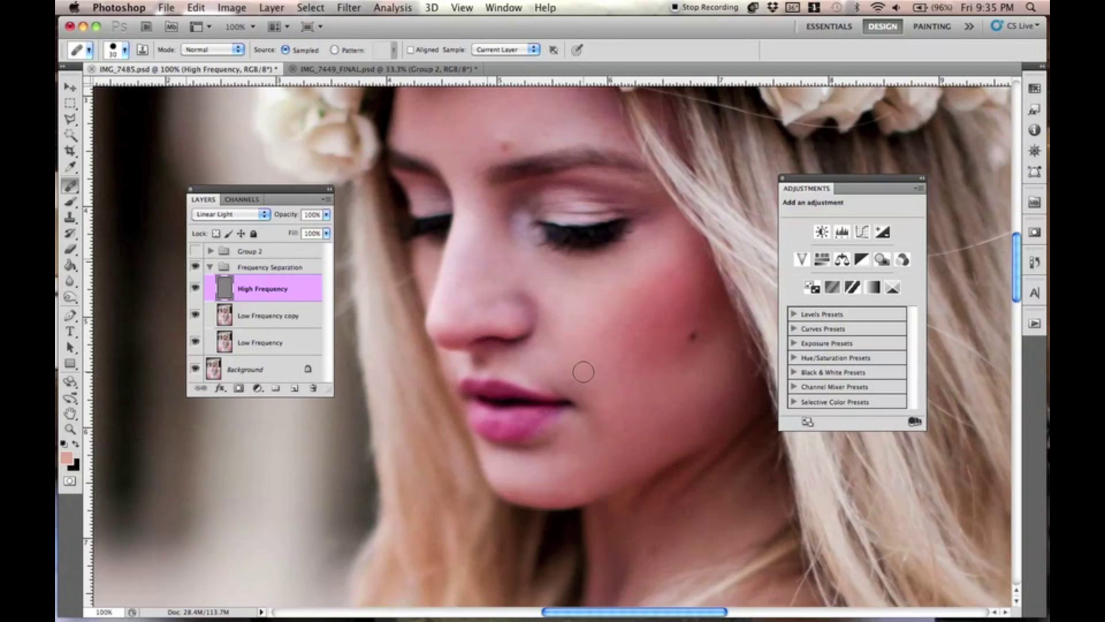
pyautogui.keyDown('alt'); pyautogui.click(554, 342); pyautogui.keyUp('alt')
pyautogui.moveTo(566, 376); pyautogui.dragTo(594, 394)
pyautogui.keyDown('alt'); pyautogui.click(590, 375); pyautogui.keyUp('alt')
pyautogui.click(640, 337)
pyautogui.moveTo(636, 343); pyautogui.dragTo(627, 343)
pyautogui.click(676, 376)
pyautogui.click(662, 373)
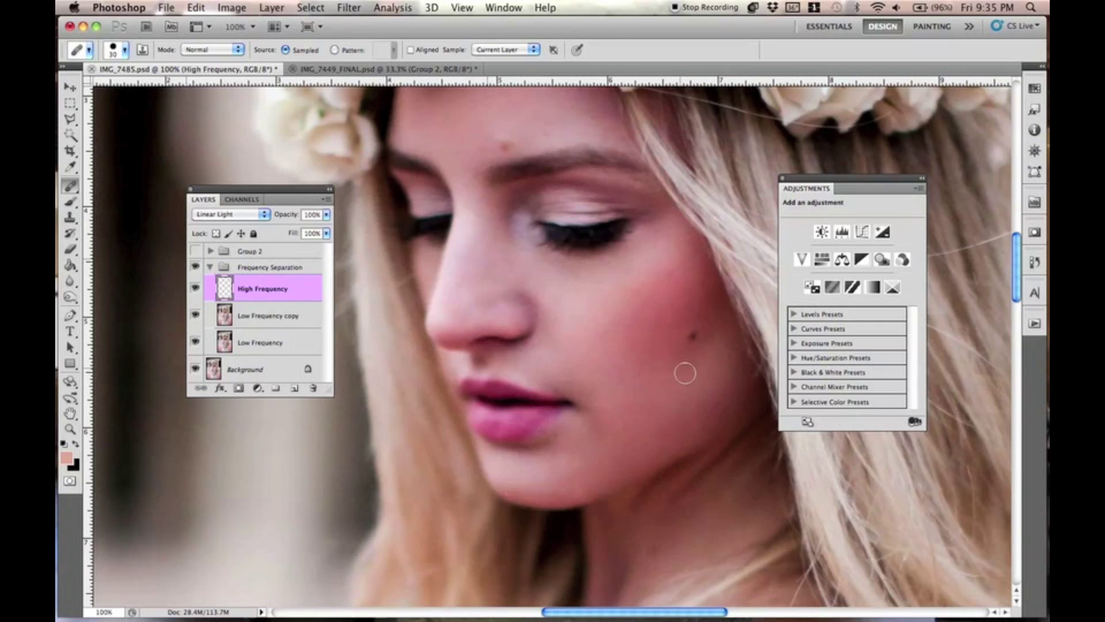
# Heal fine texture blemishes across the forehead.
pyautogui.moveTo(496, 230); pyautogui.dragTo(512, 341)
pyautogui.keyDown('alt'); pyautogui.click(513, 220); pyautogui.keyUp('alt')
pyautogui.click(535, 174)
pyautogui.click(520, 184)
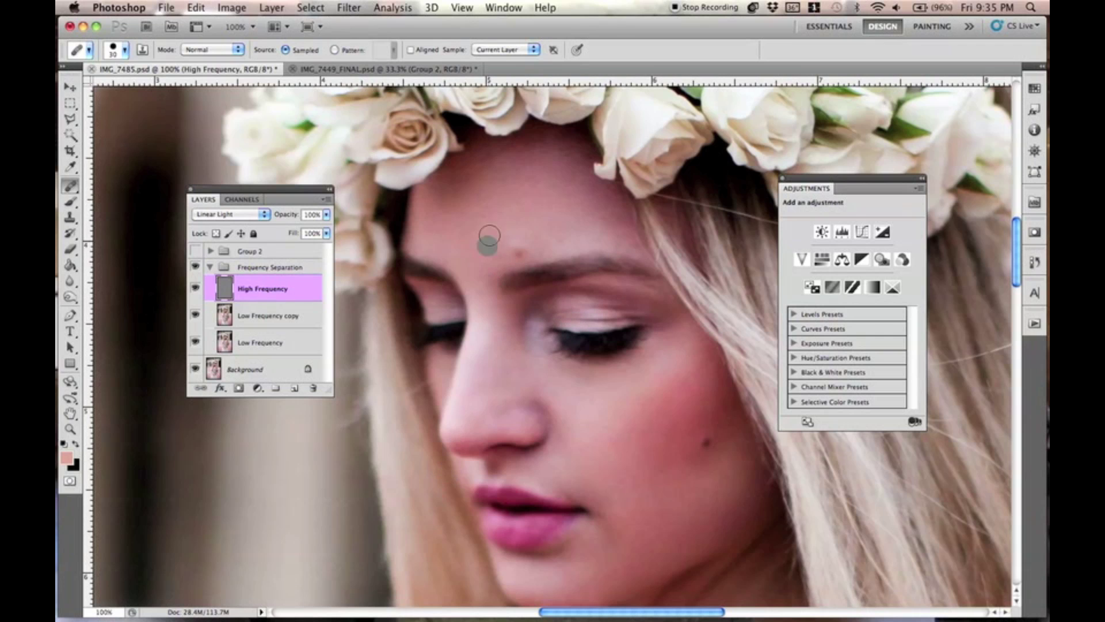
pyautogui.click(484, 262)
pyautogui.click(498, 238)
pyautogui.click(551, 228)
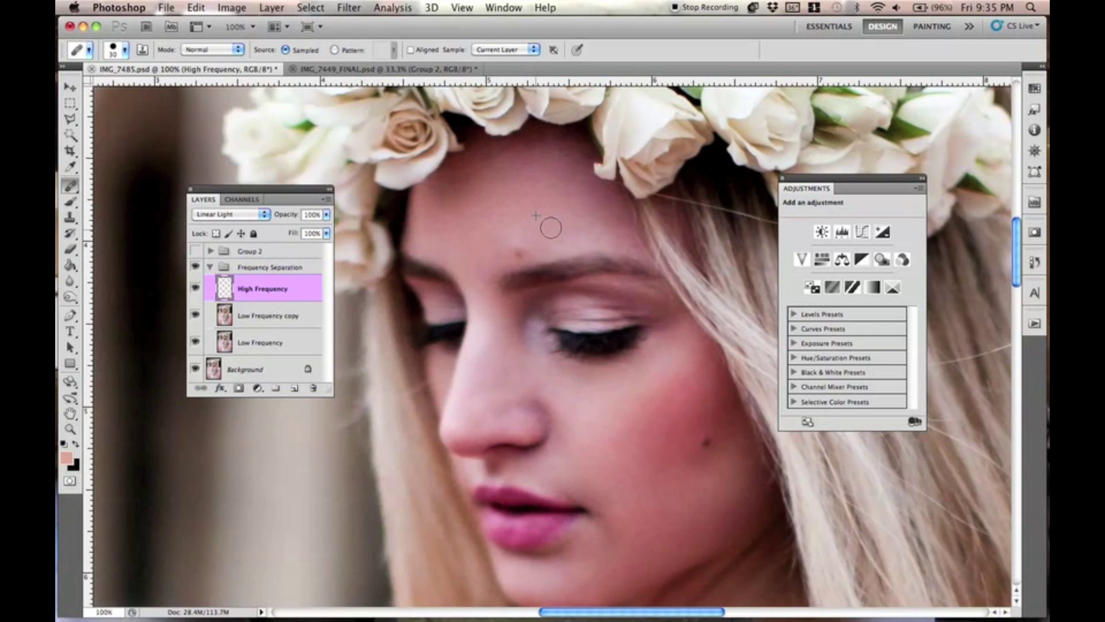
pyautogui.click(574, 231)
pyautogui.click(588, 203)
# Heal remaining texture near the nose and on the chin.
pyautogui.moveTo(449, 409)
pyautogui.mouseDown()
pyautogui.moveTo(378, 280)
pyautogui.moveTo(379, 261)
pyautogui.mouseUp()
pyautogui.keyDown('alt'); pyautogui.click(387, 292); pyautogui.keyUp('alt')
pyautogui.click(410, 255)
pyautogui.keyDown('alt'); pyautogui.click(397, 229); pyautogui.keyUp('alt')
pyautogui.moveTo(515, 441); pyautogui.dragTo(514, 430)
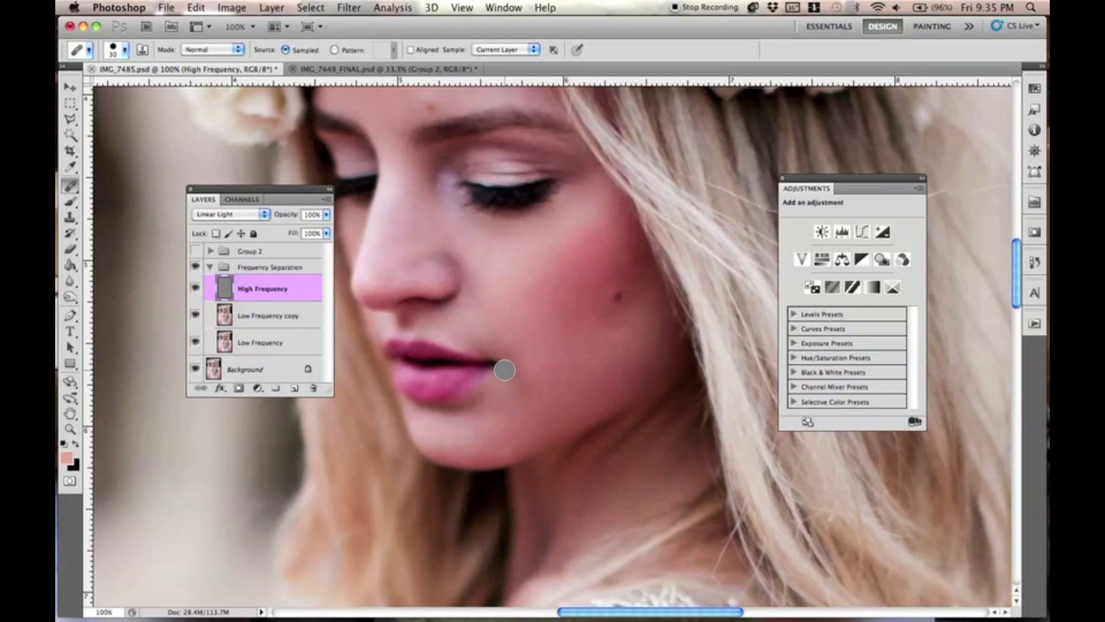
pyautogui.press('super+shift+n')
# Create a layer named 'lighten' below High Frequency and sample skin tone with an 11% brush.
pyautogui.write('lighten')
pyautogui.press('Return')
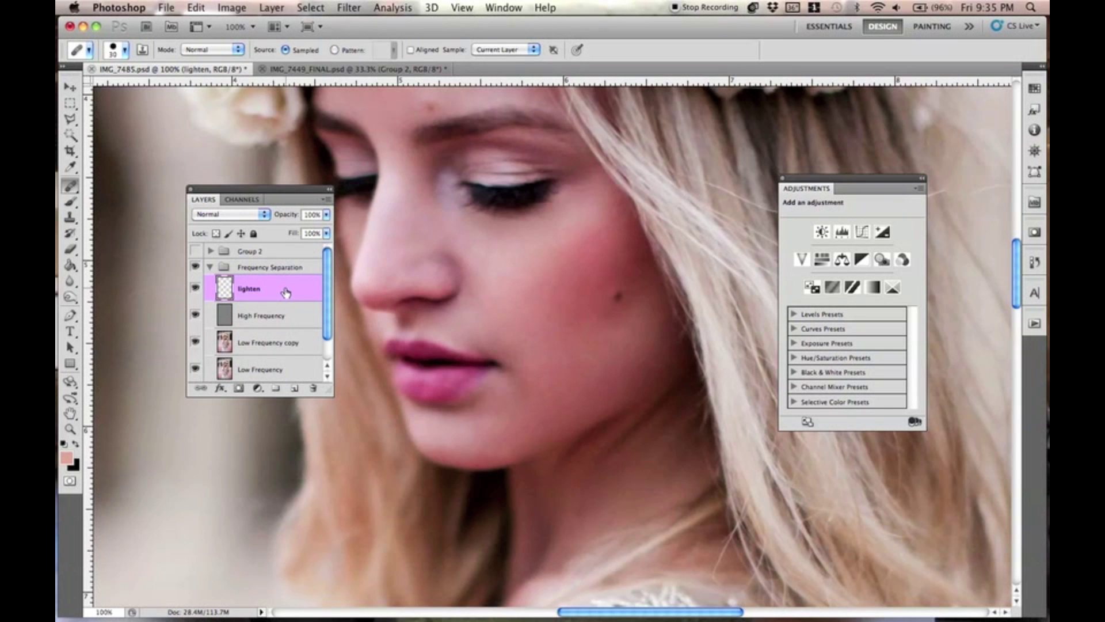
pyautogui.moveTo(282, 295); pyautogui.dragTo(279, 318)
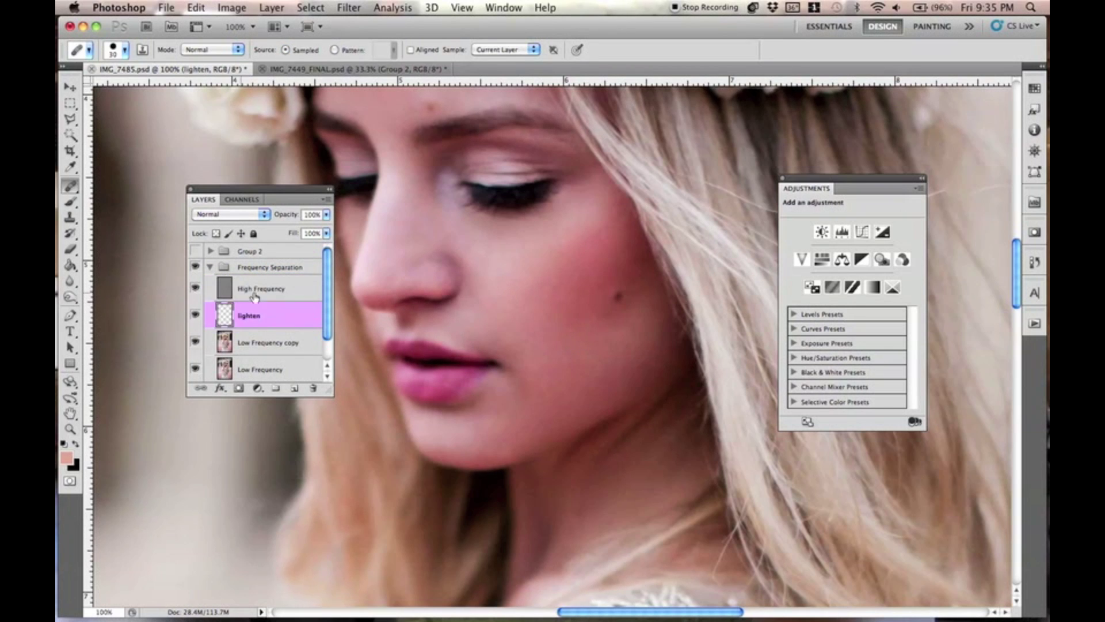
pyautogui.click(70, 203)
pyautogui.press('[')
pyautogui.press('[')
pyautogui.press('[')
pyautogui.press('[')
pyautogui.press('[')
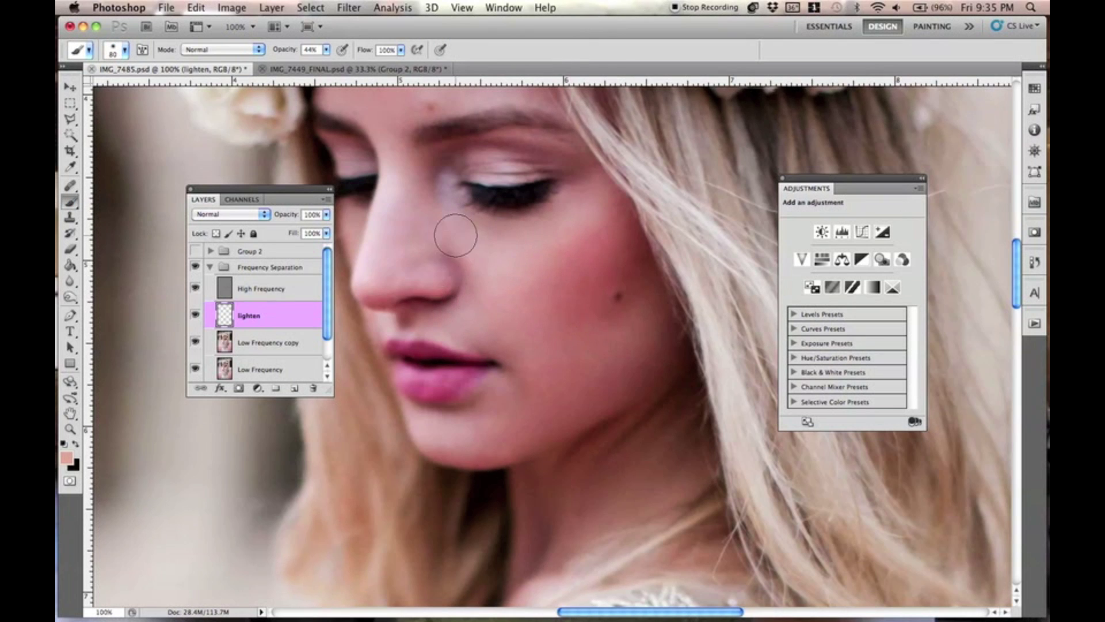
pyautogui.keyDown('alt'); pyautogui.click(499, 252); pyautogui.keyUp('alt')
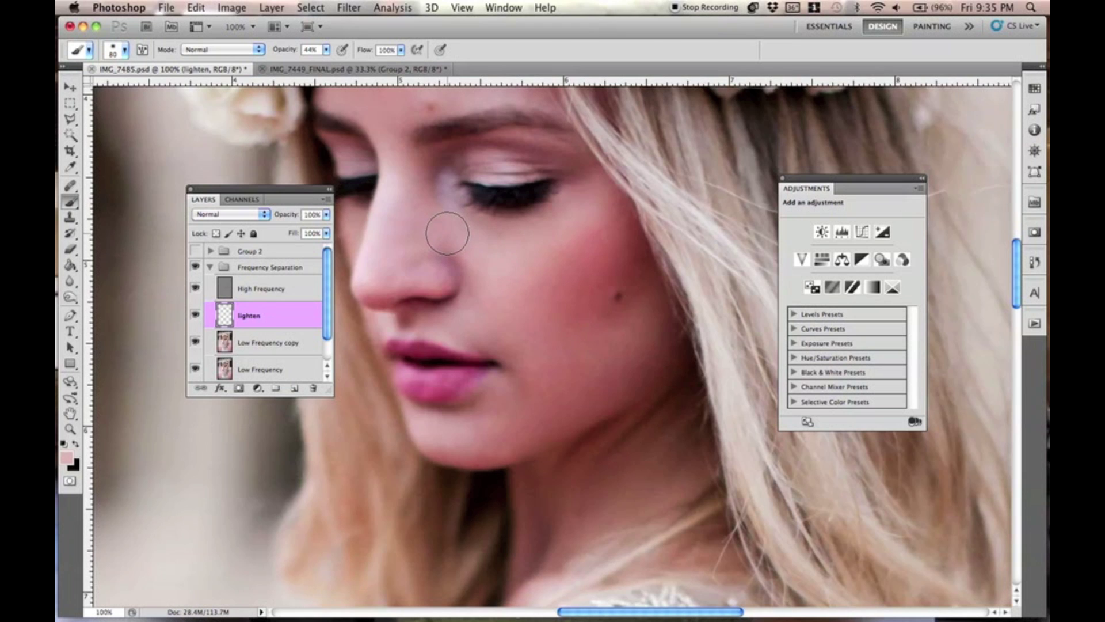
pyautogui.press('1')
pyautogui.press('1')
# Set the lighten layer to Lighten blending and brighten under the eye and beside the nose.
pyautogui.moveTo(449, 209)
pyautogui.mouseDown()
pyautogui.moveTo(554, 224)
pyautogui.moveTo(461, 228)
pyautogui.moveTo(489, 238)
pyautogui.mouseUp()
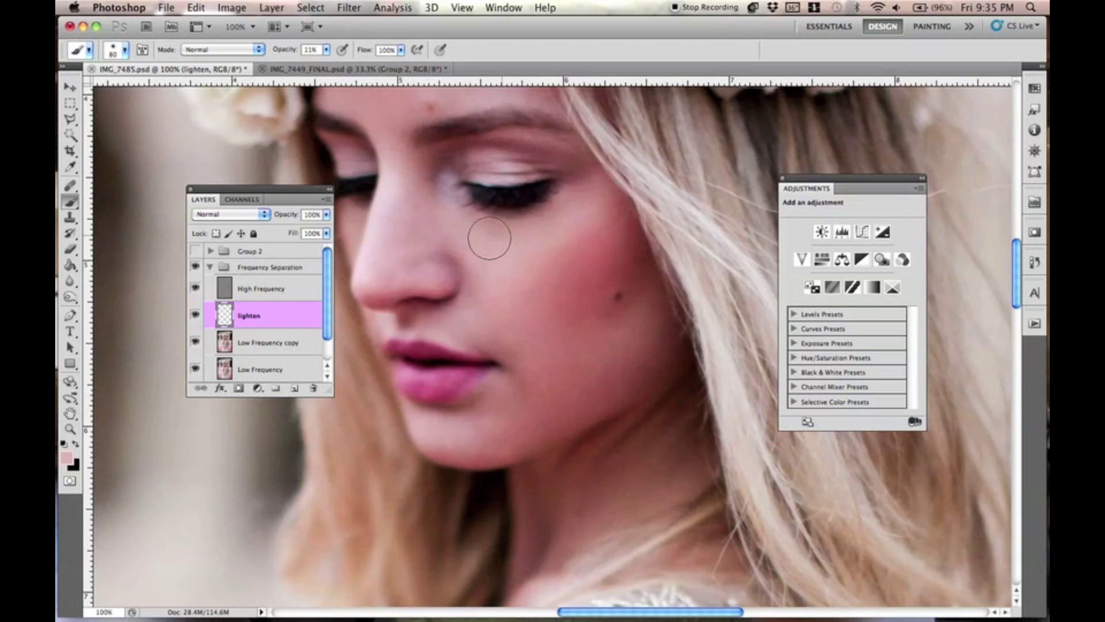
pyautogui.click(244, 215)
pyautogui.click(230, 216)
pyautogui.click(227, 218)
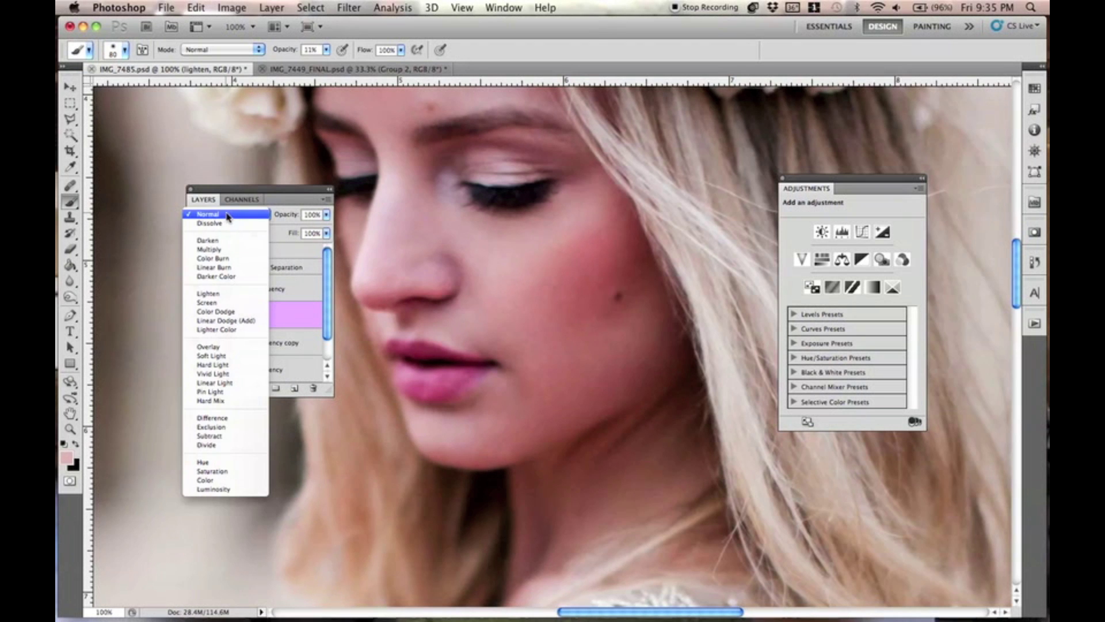
pyautogui.click(216, 293)
pyautogui.moveTo(564, 226)
pyautogui.mouseDown()
pyautogui.moveTo(557, 218)
pyautogui.moveTo(571, 202)
pyautogui.mouseUp()
pyautogui.moveTo(437, 280)
pyautogui.mouseDown()
pyautogui.moveTo(459, 375)
pyautogui.moveTo(465, 308)
pyautogui.moveTo(493, 339)
pyautogui.mouseUp()
pyautogui.press('super+z')
# Brighten shadows beside the nostril, mouth corner, chin and jaw.
pyautogui.moveTo(478, 312)
pyautogui.mouseDown()
pyautogui.moveTo(465, 329)
pyautogui.moveTo(473, 317)
pyautogui.moveTo(433, 328)
pyautogui.moveTo(524, 354)
pyautogui.moveTo(478, 353)
pyautogui.moveTo(430, 315)
pyautogui.moveTo(475, 342)
pyautogui.mouseUp()
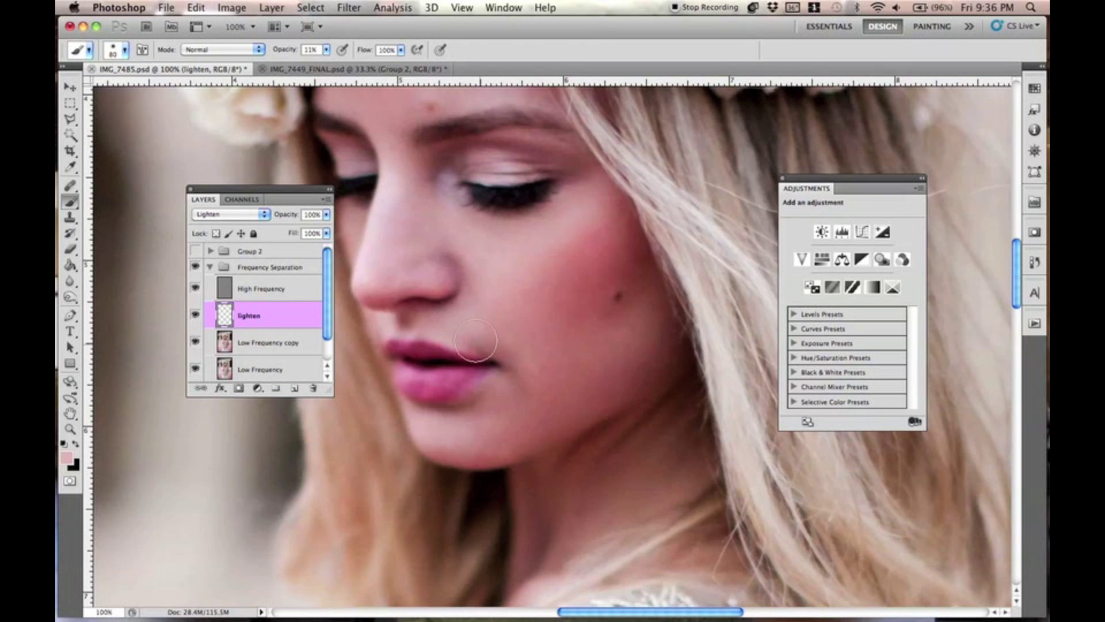
pyautogui.moveTo(562, 412); pyautogui.dragTo(577, 443)
pyautogui.press('super+z')
pyautogui.moveTo(457, 303)
pyautogui.mouseDown()
pyautogui.moveTo(454, 286)
pyautogui.moveTo(493, 353)
pyautogui.moveTo(483, 311)
pyautogui.moveTo(550, 239)
pyautogui.mouseUp()
pyautogui.moveTo(507, 425); pyautogui.dragTo(461, 427)
pyautogui.moveTo(597, 411); pyautogui.dragTo(548, 390)
pyautogui.click(230, 291)
# Heal the leftover texture on the cheek beside the nose, then zoom out to the whole portrait.
pyautogui.click(70, 185)
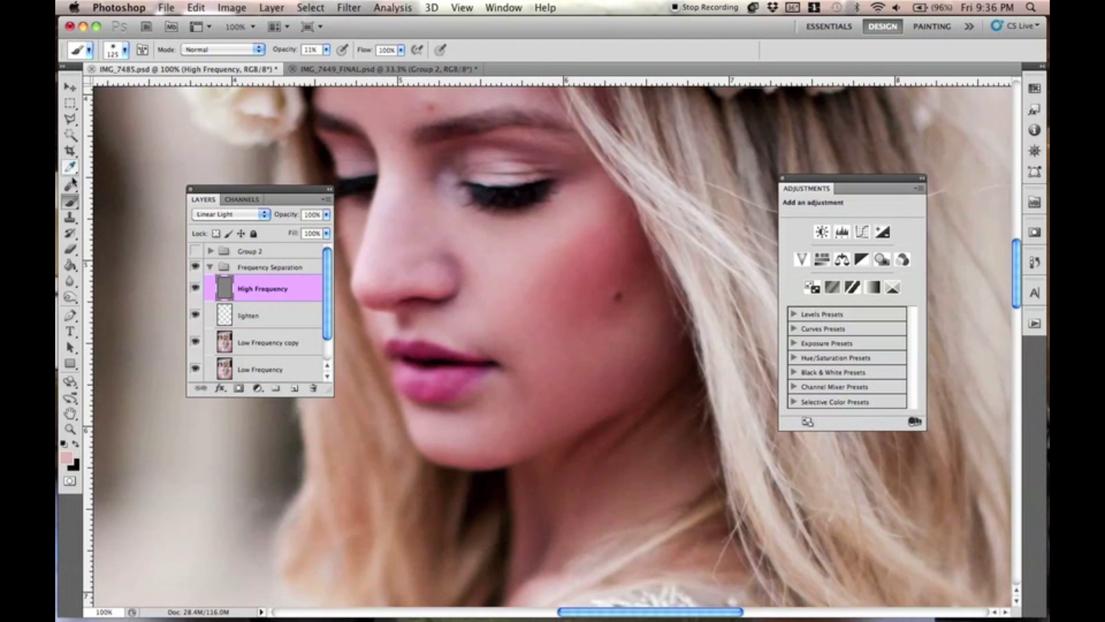
pyautogui.moveTo(460, 314); pyautogui.dragTo(459, 314)
pyautogui.keyDown('alt'); pyautogui.click(489, 288); pyautogui.keyUp('alt')
pyautogui.moveTo(474, 269)
pyautogui.mouseDown()
pyautogui.moveTo(478, 291)
pyautogui.moveTo(479, 280)
pyautogui.mouseUp()
pyautogui.keyDown('alt'); pyautogui.click(494, 284); pyautogui.keyUp('alt')
pyautogui.moveTo(462, 320)
pyautogui.mouseDown()
pyautogui.moveTo(459, 306)
pyautogui.moveTo(514, 281)
pyautogui.moveTo(515, 240)
pyautogui.moveTo(494, 242)
pyautogui.mouseUp()
pyautogui.moveTo(468, 253); pyautogui.dragTo(468, 238)
pyautogui.moveTo(496, 265)
pyautogui.mouseDown()
pyautogui.moveTo(532, 254)
pyautogui.moveTo(370, 217)
pyautogui.moveTo(514, 370)
pyautogui.moveTo(520, 420)
pyautogui.moveTo(493, 272)
pyautogui.mouseUp()
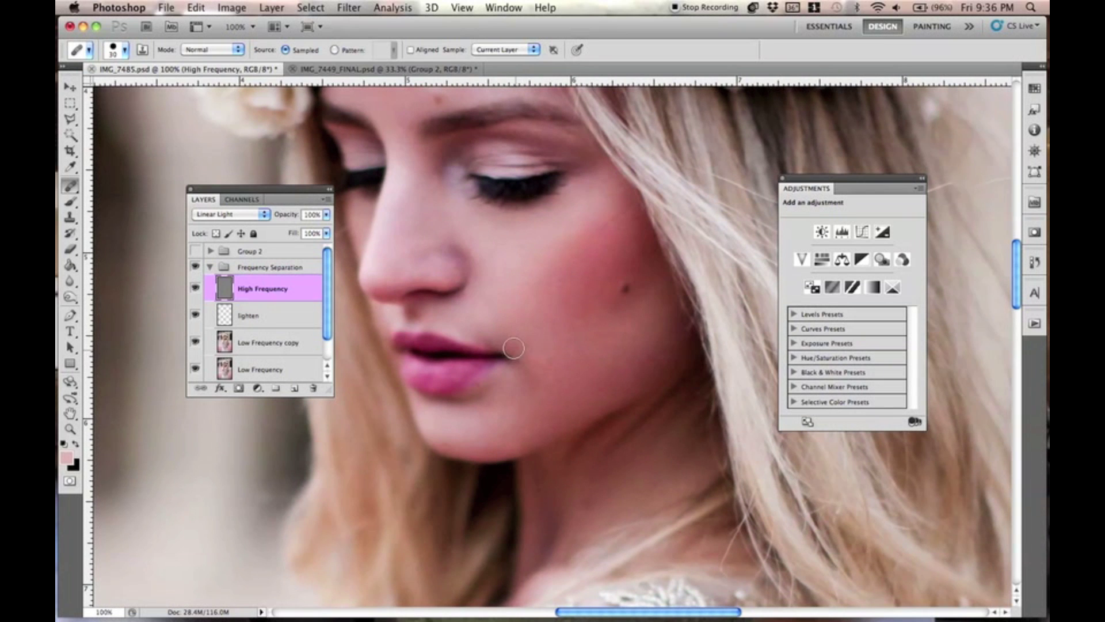
pyautogui.press('super+minus')
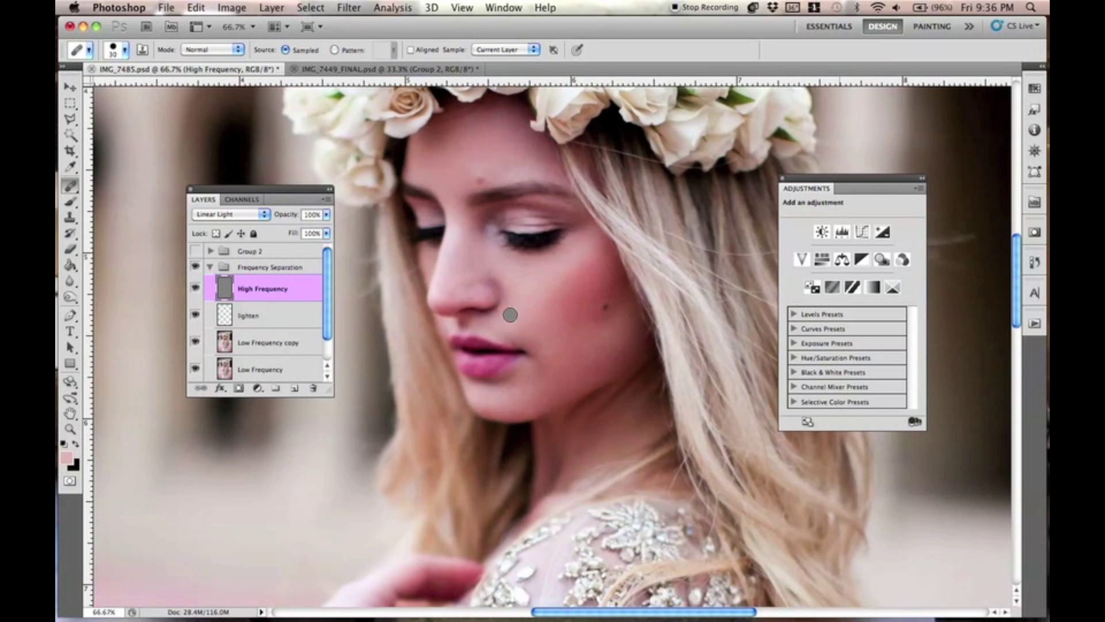
pyautogui.press('super+minus')
pyautogui.press('super+minus')
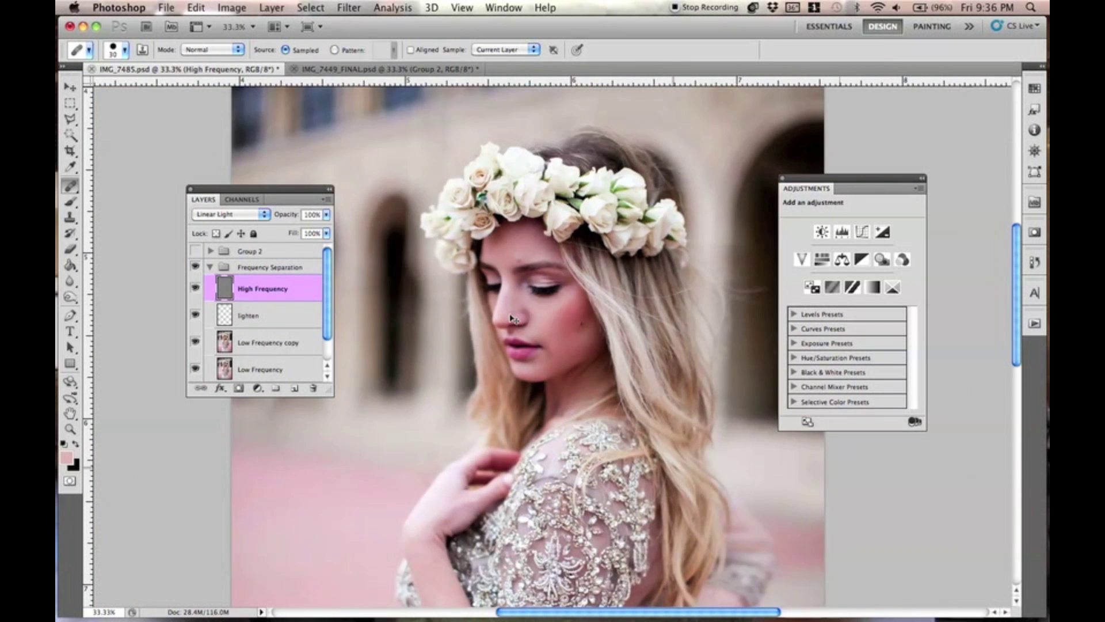
pyautogui.click(72, 202)
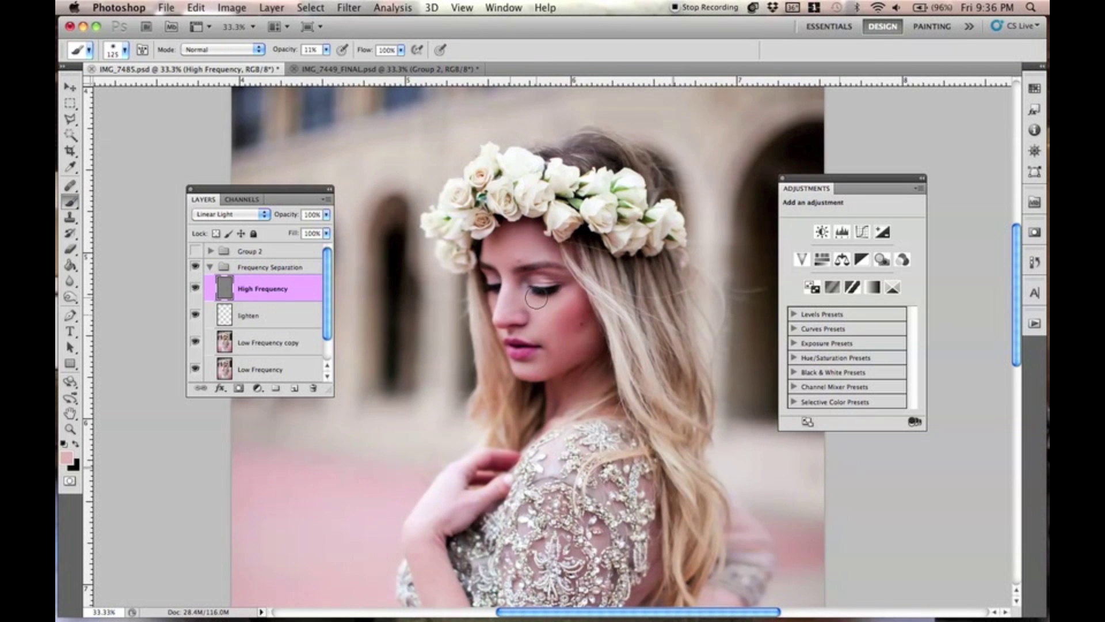
pyautogui.press('super+minus')
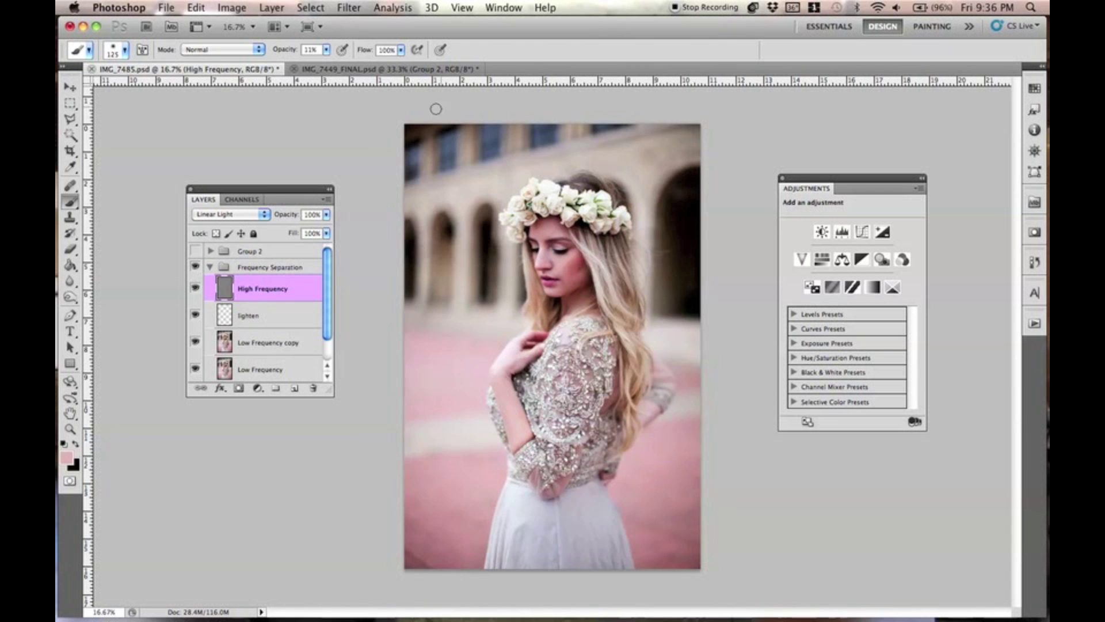
# Collapse the Frequency Separation group and toggle its visibility off and on to compare.
pyautogui.click(212, 268)
pyautogui.click(195, 268)
pyautogui.click(195, 268)
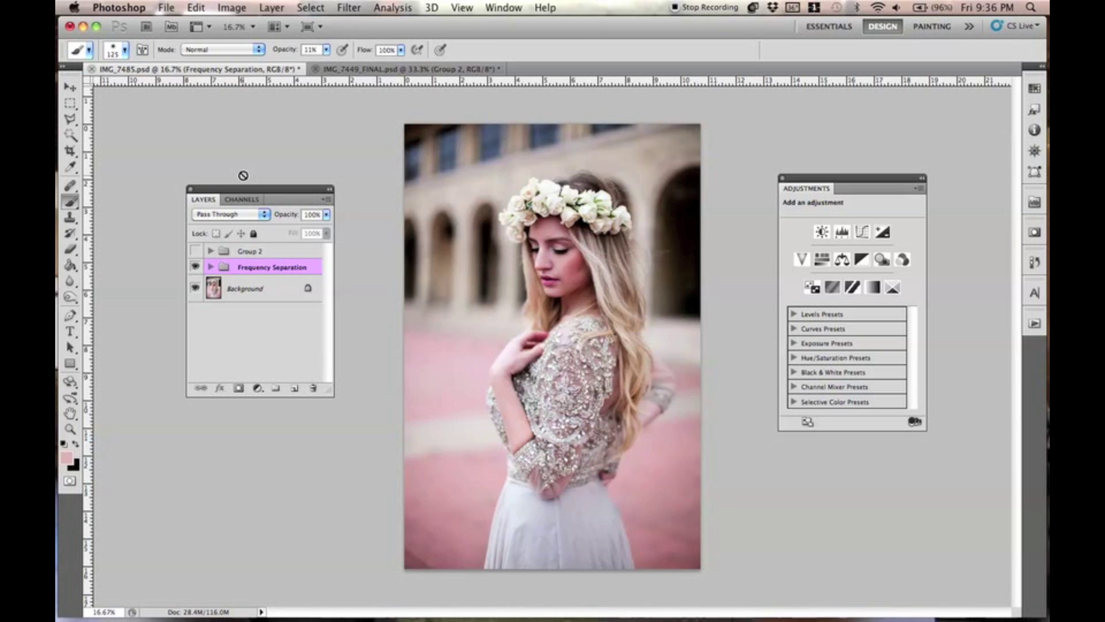
pyautogui.press('super+plus')
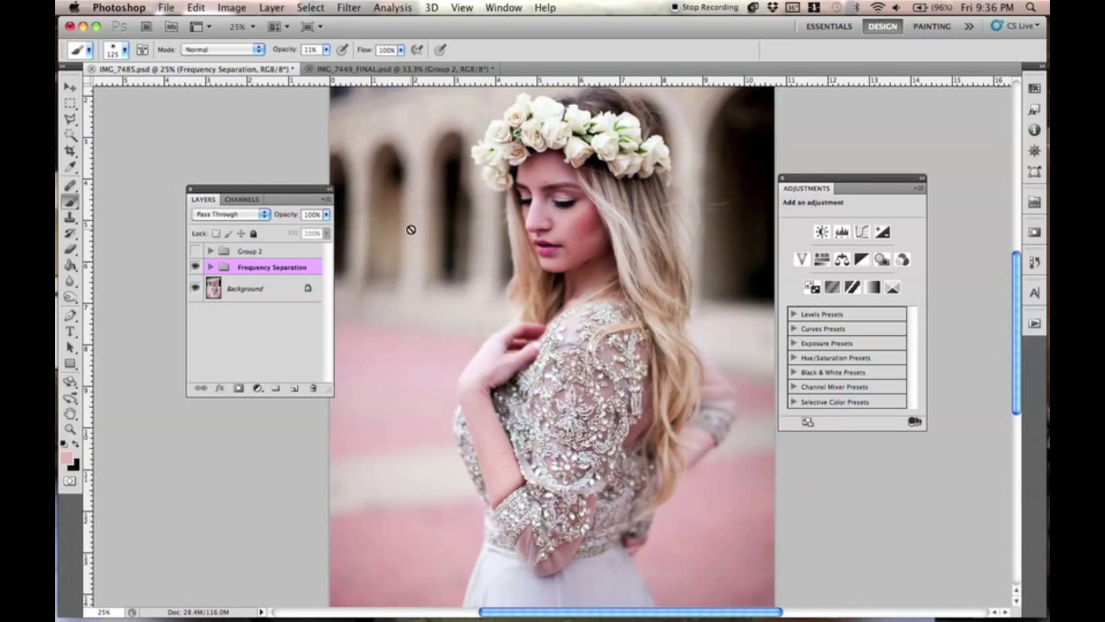
# Delete the unused Group 2 and switch to the Move tool.
pyautogui.moveTo(254, 251); pyautogui.dragTo(315, 387)
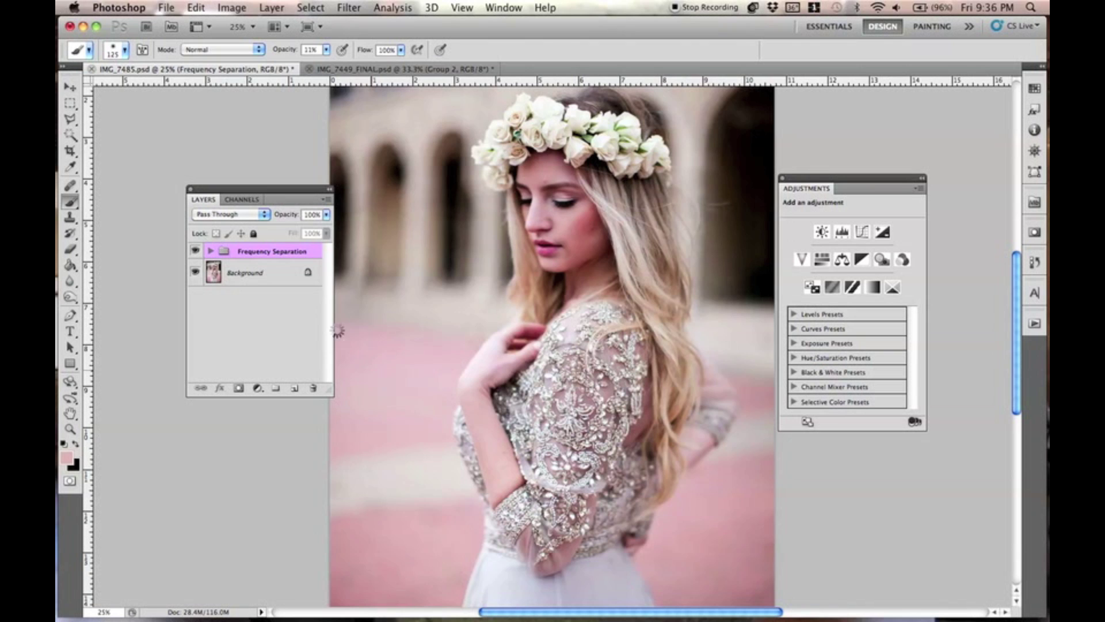
pyautogui.click(70, 87)
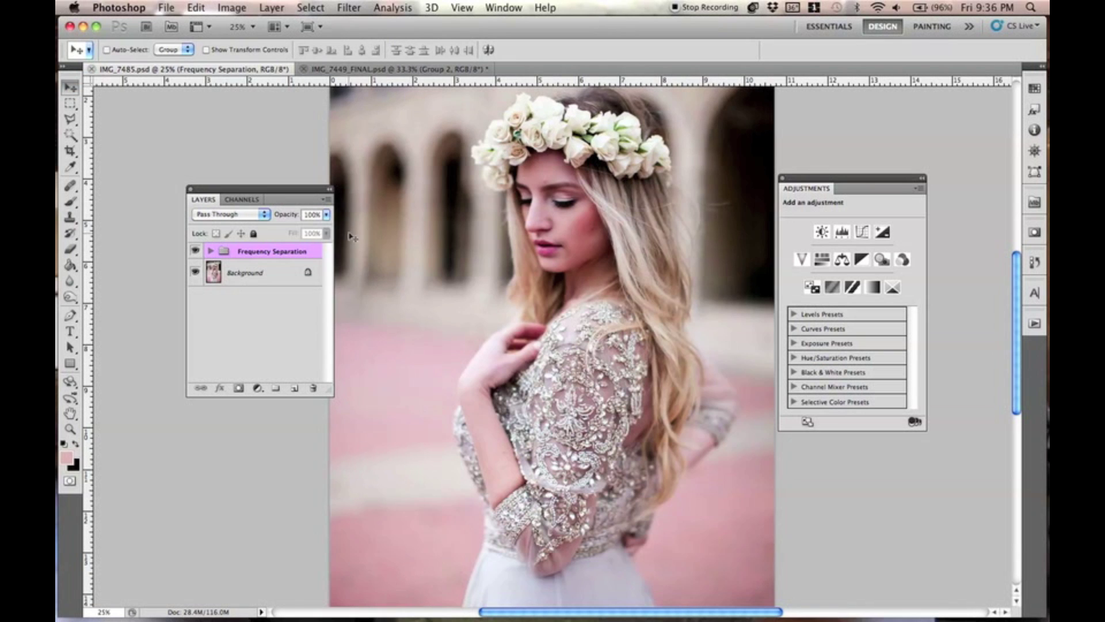
pyautogui.moveTo(483, 194); pyautogui.dragTo(483, 211)
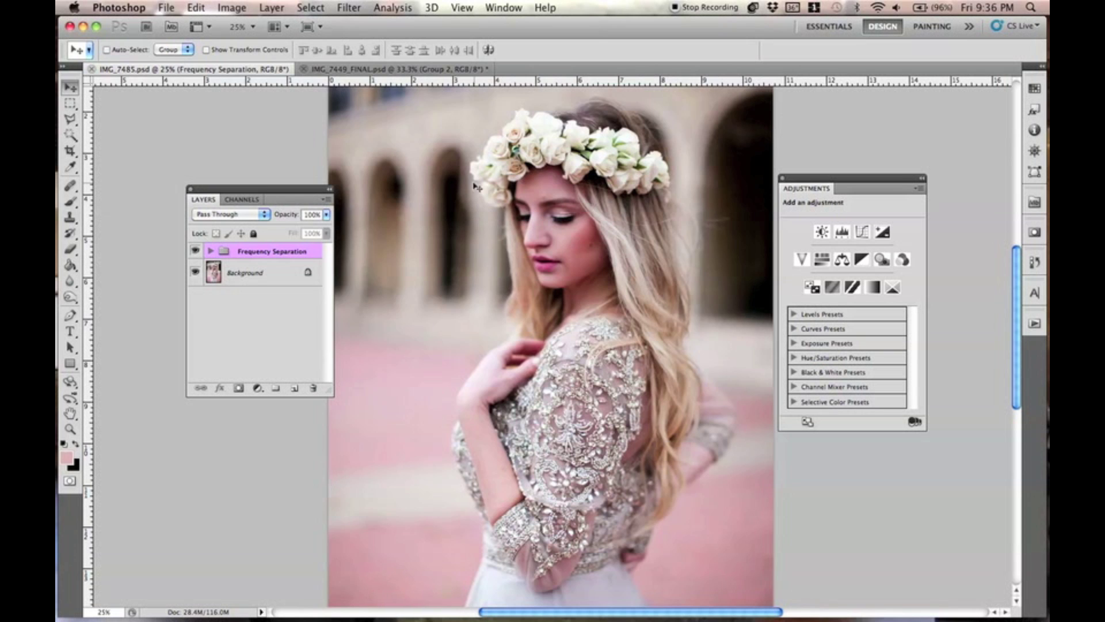
# Add a Curves 1 adjustment layer and lift the RGB black point to output 33 at input 26.
pyautogui.click(276, 8)
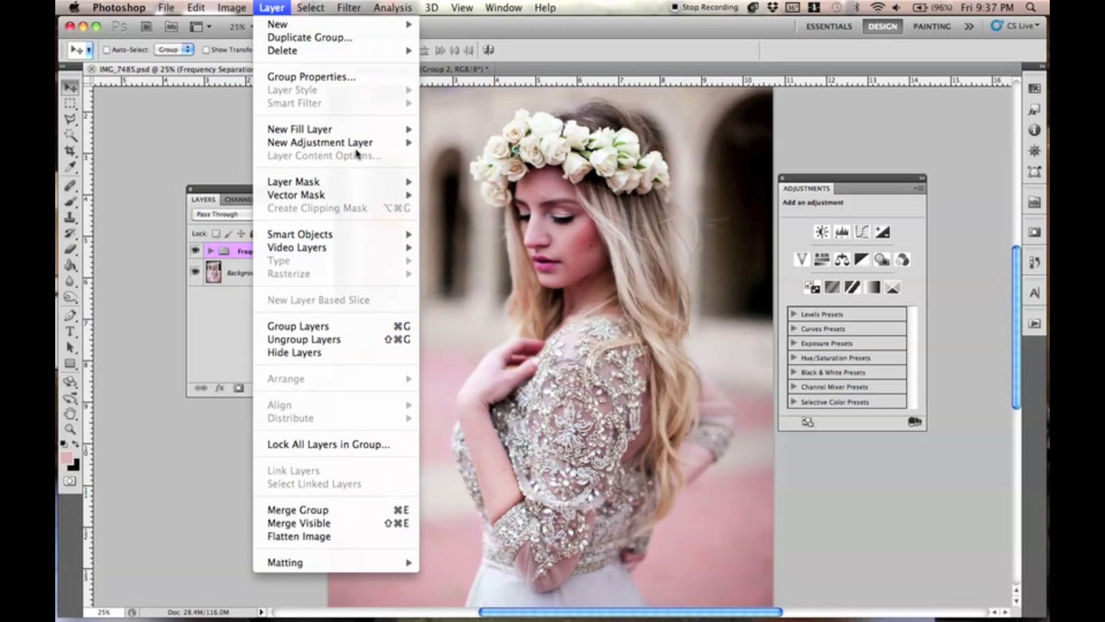
pyautogui.moveTo(356, 149)
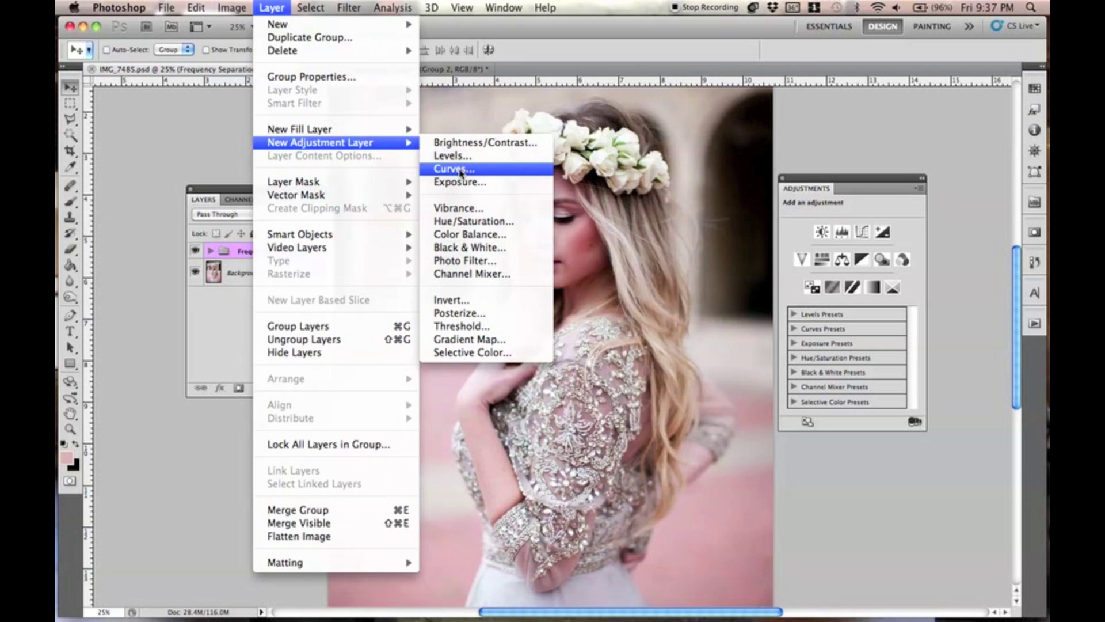
pyautogui.click(461, 170)
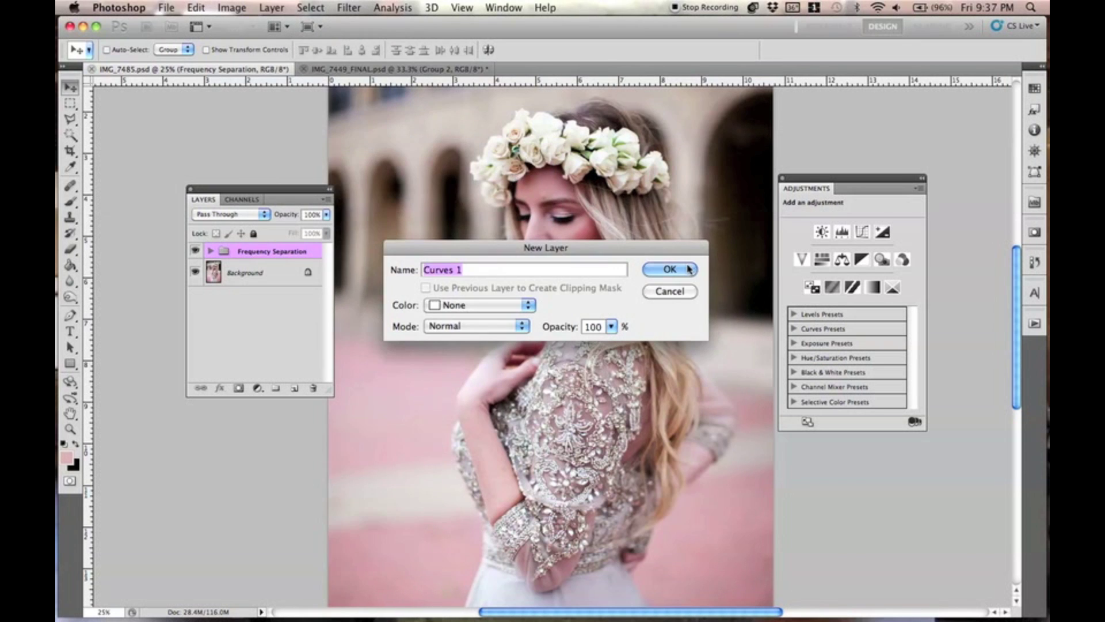
pyautogui.click(670, 269)
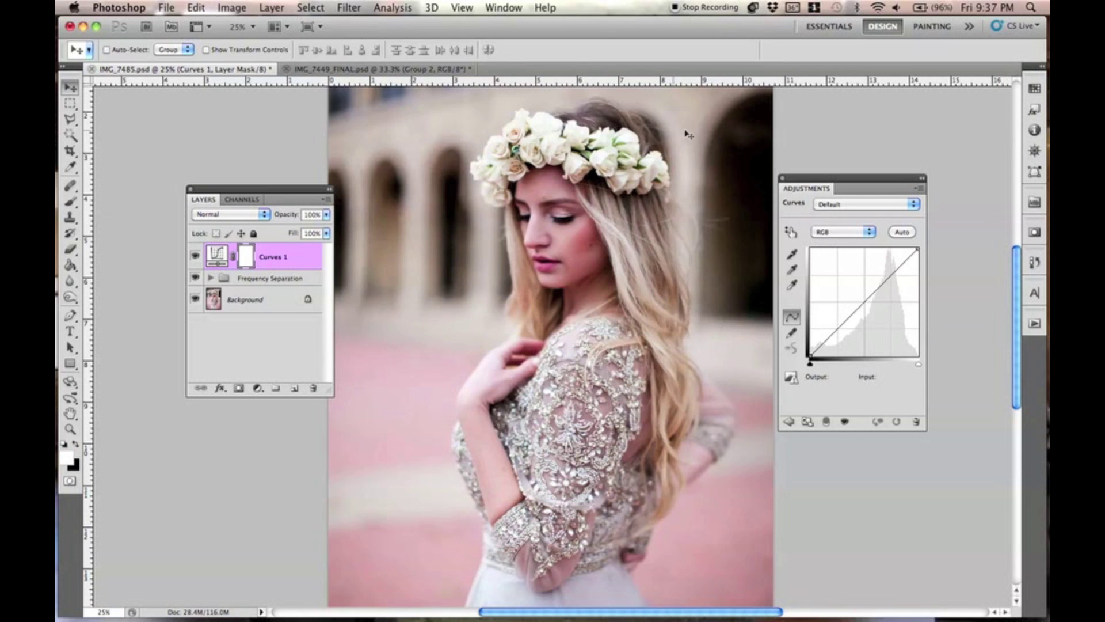
pyautogui.moveTo(822, 178); pyautogui.dragTo(760, 205)
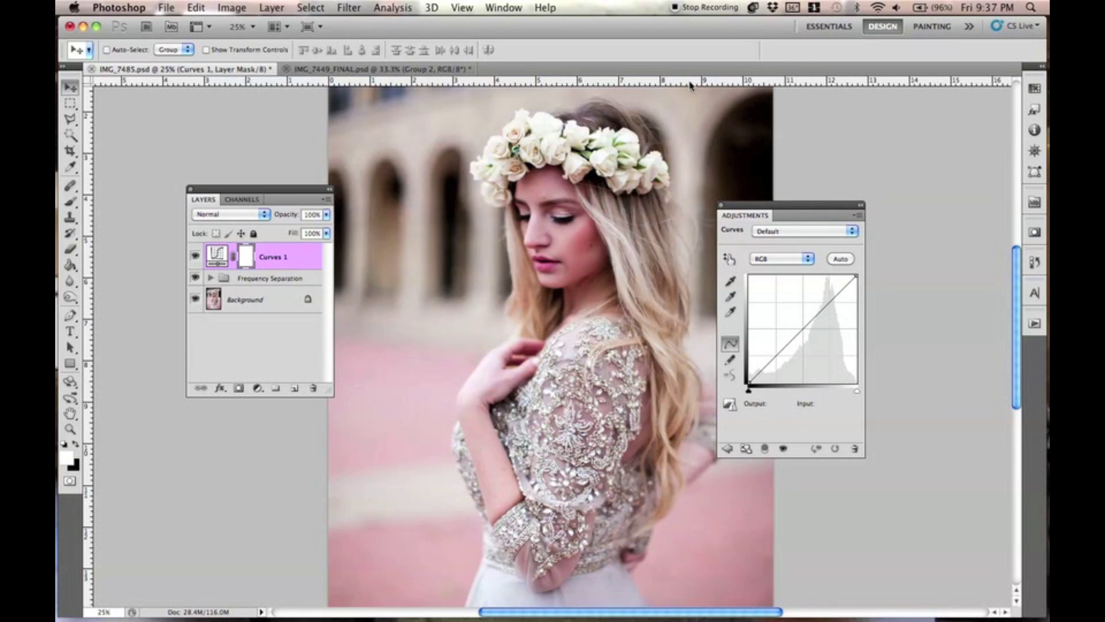
pyautogui.moveTo(749, 382); pyautogui.dragTo(759, 369)
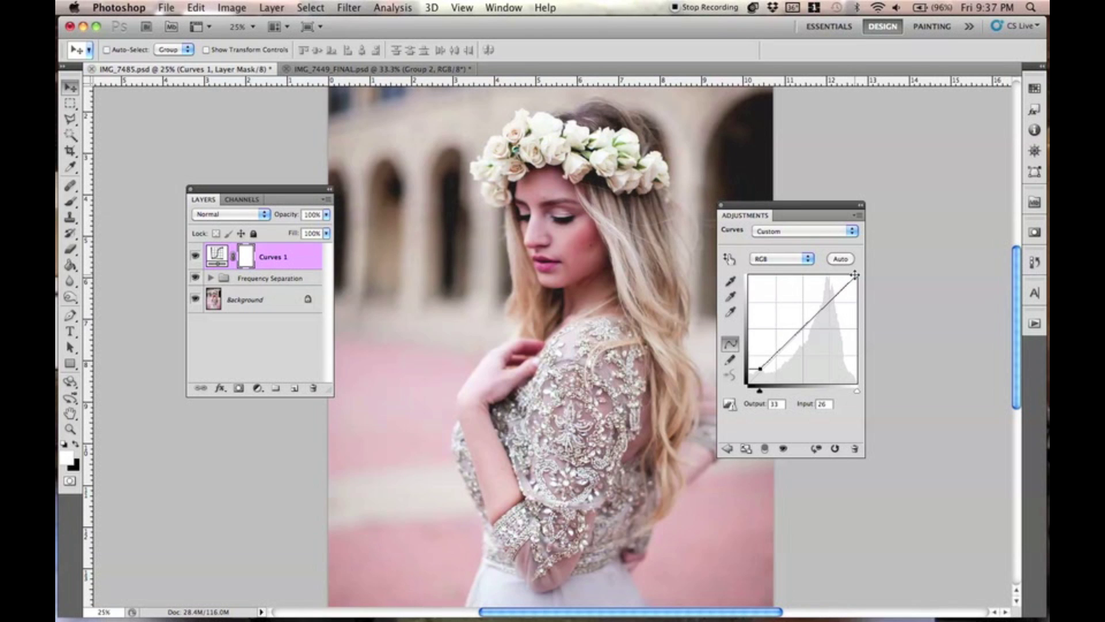
pyautogui.click(787, 260)
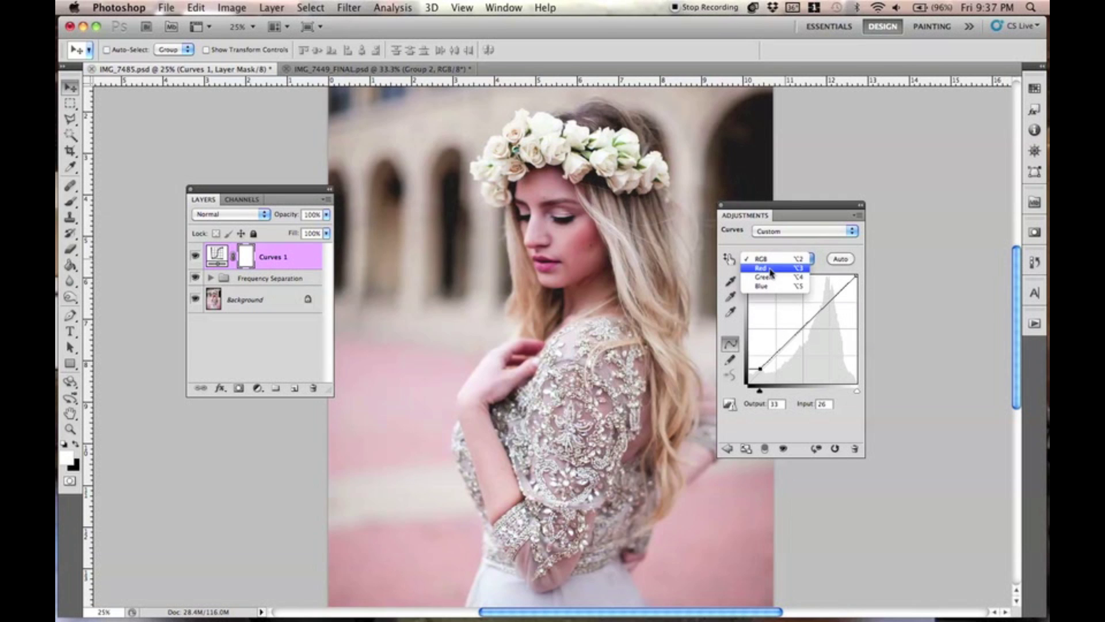
# Shape the Red curve by raising its black point, lowering its white point and adding a midpoint.
pyautogui.click(771, 269)
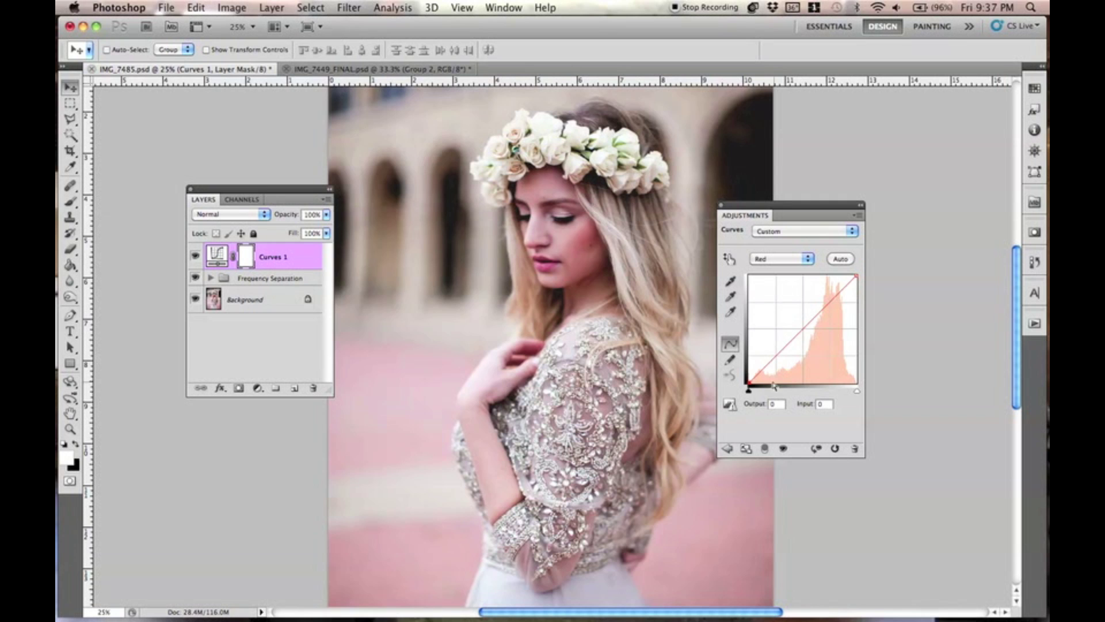
pyautogui.moveTo(749, 382); pyautogui.dragTo(760, 370)
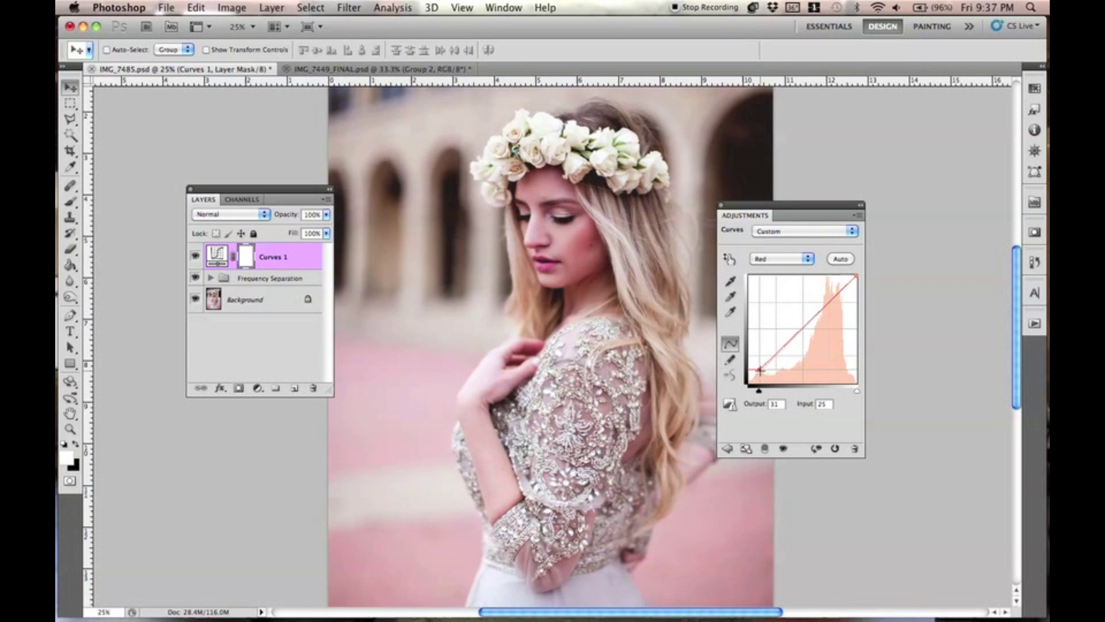
pyautogui.moveTo(857, 282); pyautogui.dragTo(848, 294)
pyautogui.moveTo(804, 331); pyautogui.dragTo(804, 327)
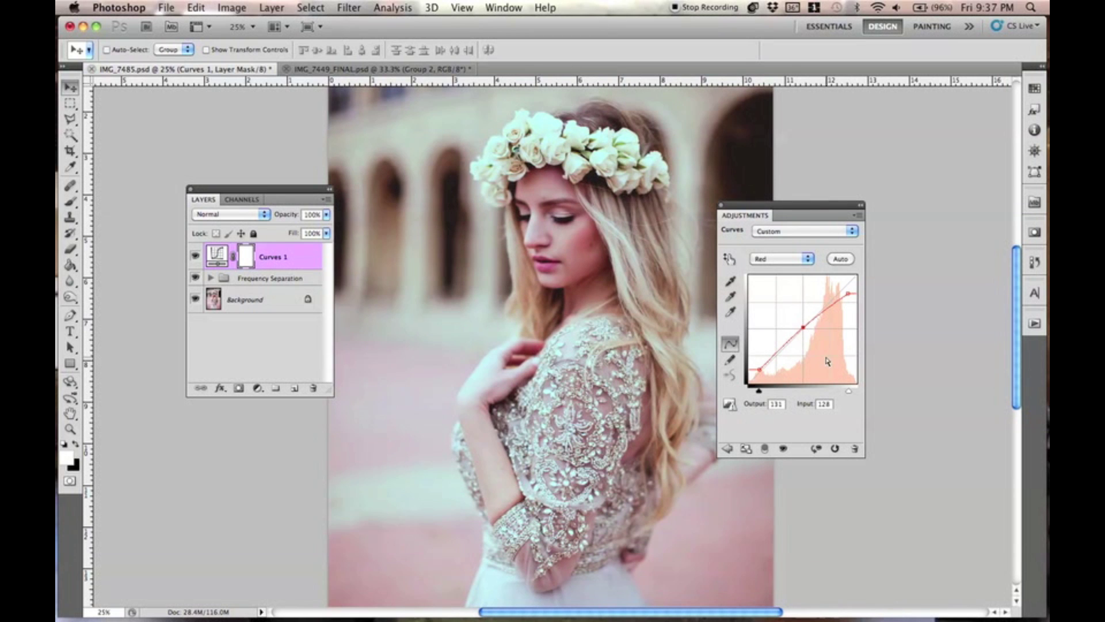
# On the Green curve, lift the black point and pull the white point in (input 219 to 224).
pyautogui.click(790, 264)
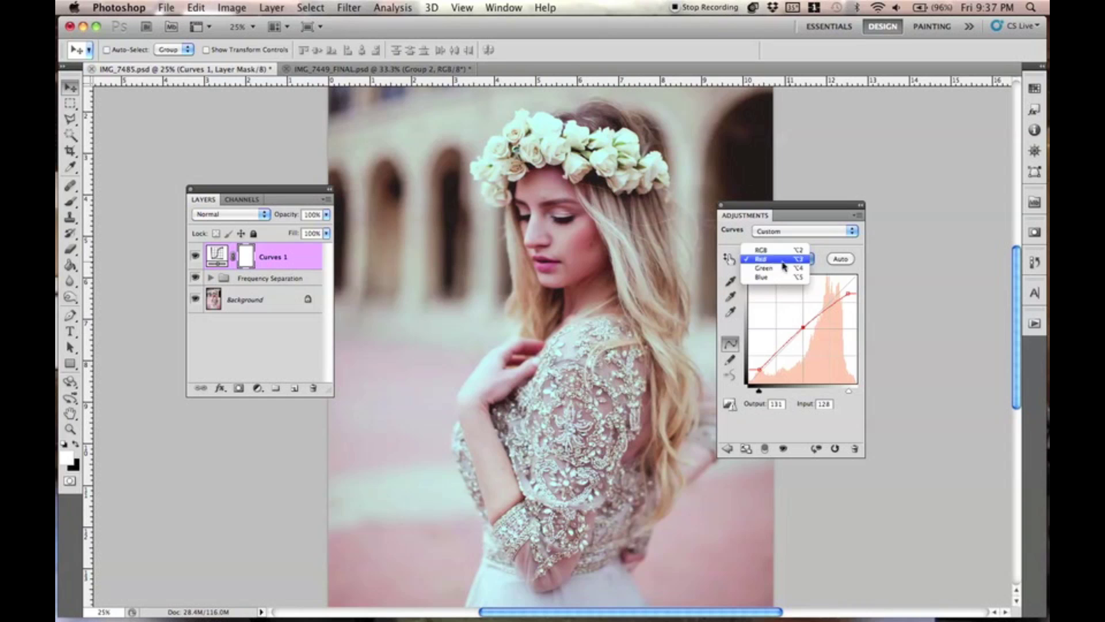
pyautogui.click(775, 268)
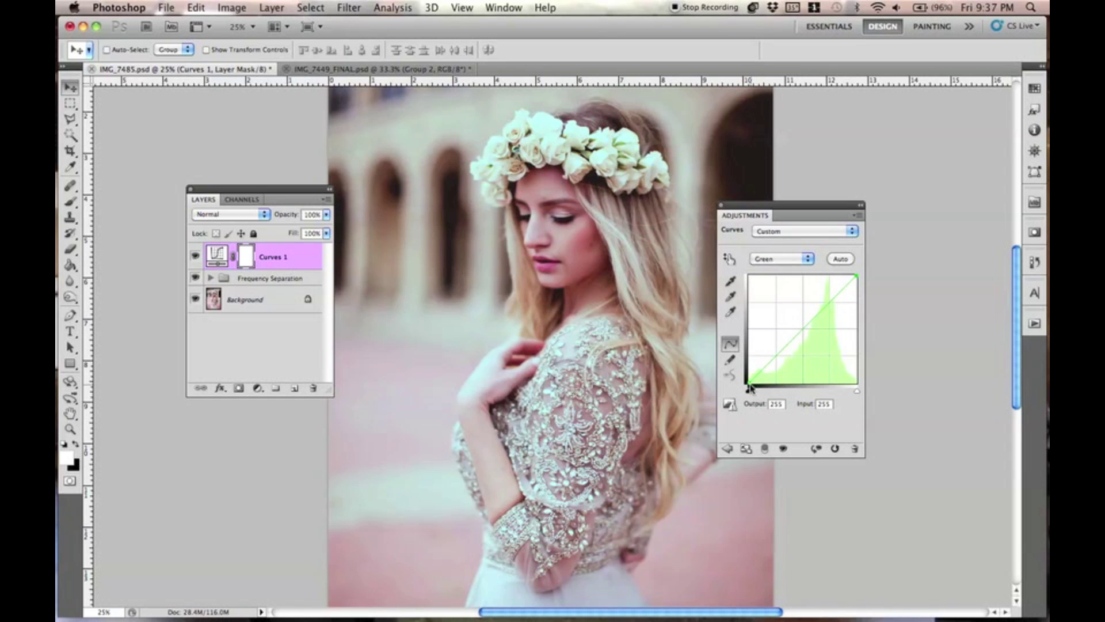
pyautogui.moveTo(750, 381); pyautogui.dragTo(760, 370)
pyautogui.moveTo(855, 277); pyautogui.dragTo(842, 289)
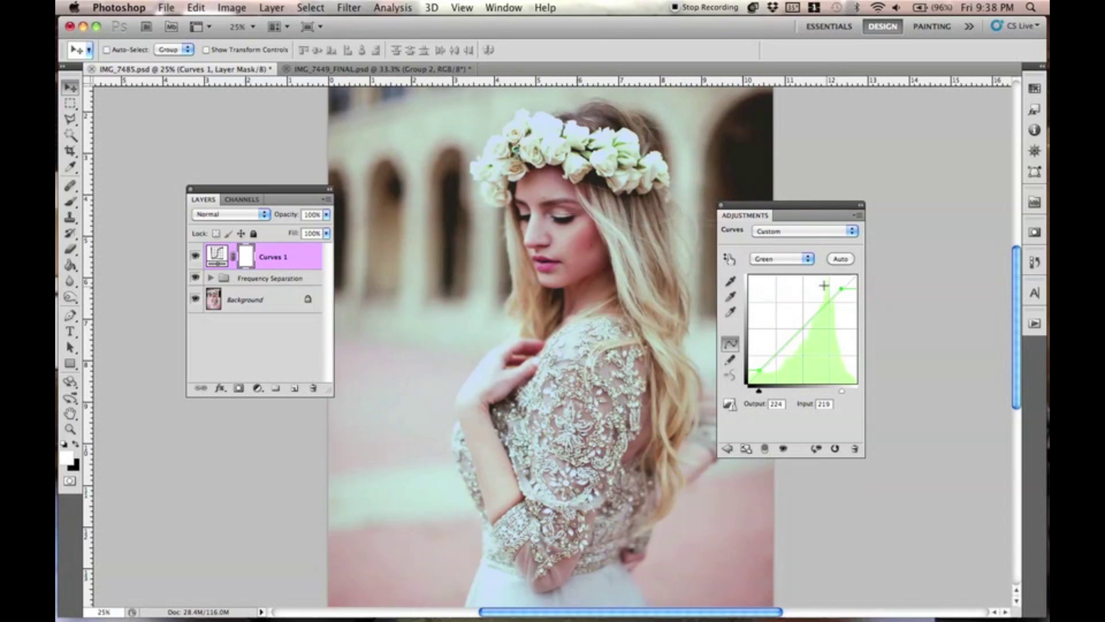
# On the Blue curve, lift the black point and map white input 230 to 229.
pyautogui.click(780, 259)
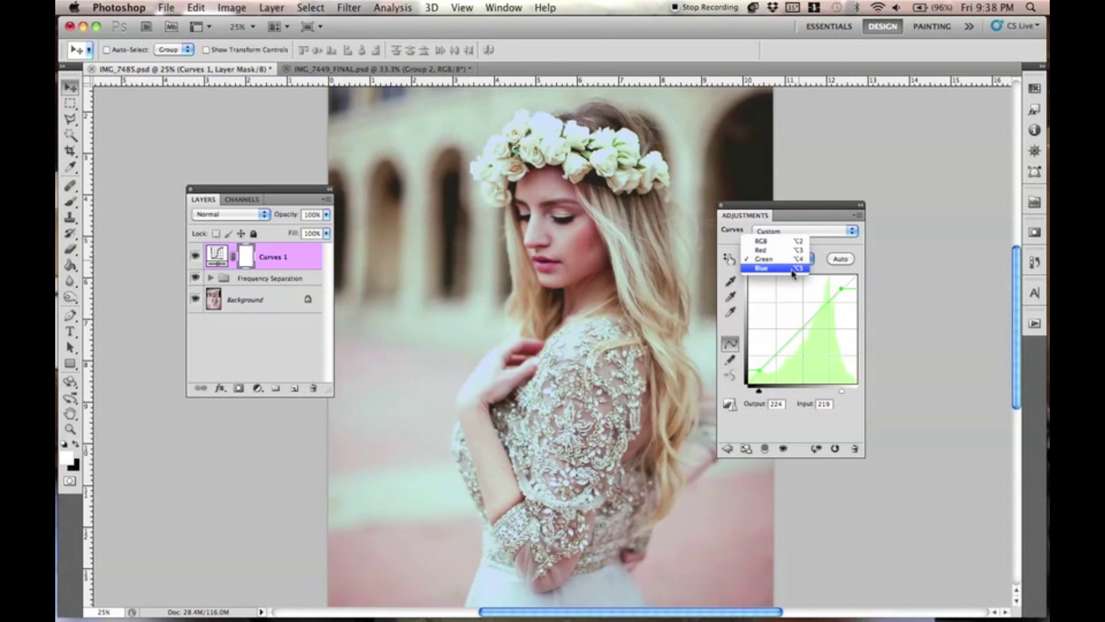
pyautogui.click(792, 269)
pyautogui.moveTo(856, 276); pyautogui.dragTo(846, 283)
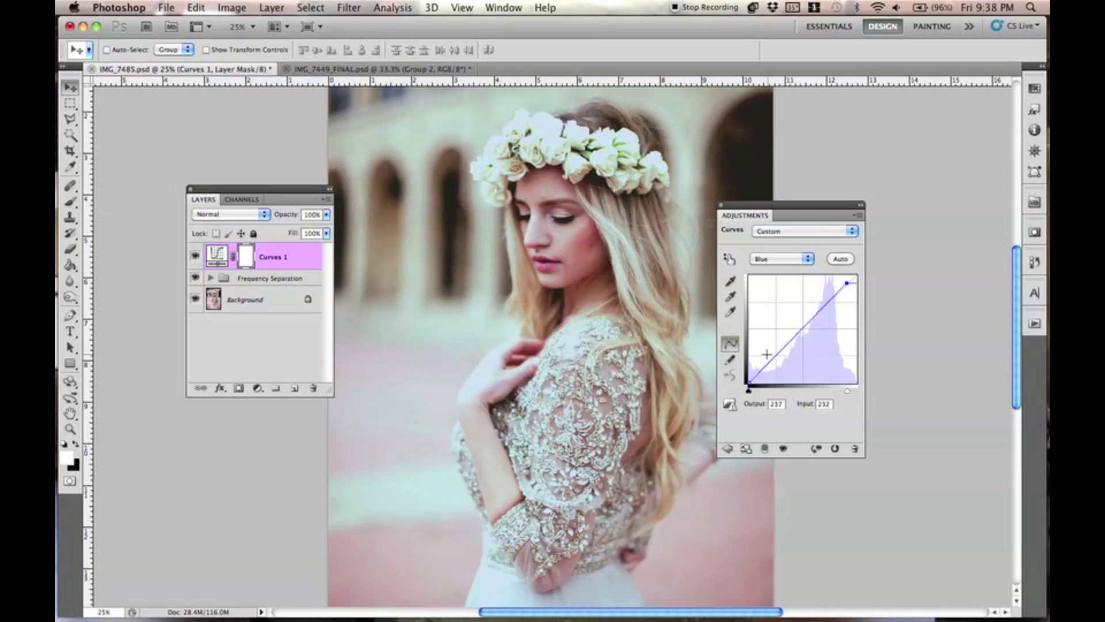
pyautogui.moveTo(749, 379); pyautogui.dragTo(763, 374)
pyautogui.moveTo(846, 283); pyautogui.dragTo(847, 286)
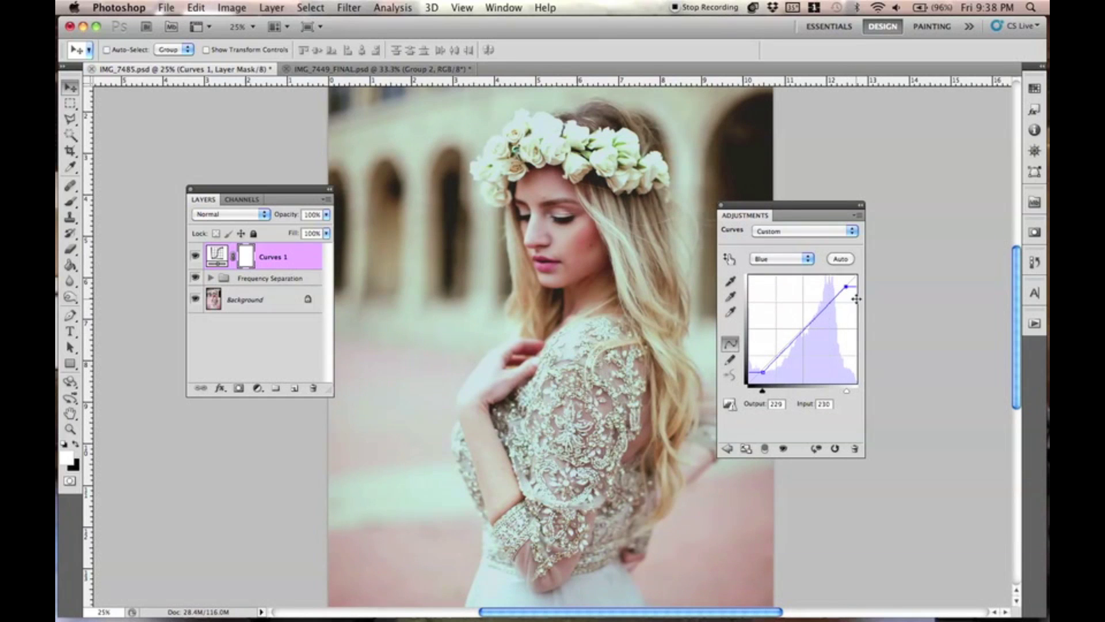
# Compare Curves 1 on and off, then lower its opacity to 64%.
pyautogui.click(193, 257)
pyautogui.click(194, 256)
pyautogui.click(193, 256)
pyautogui.click(192, 254)
pyautogui.press('super+minus')
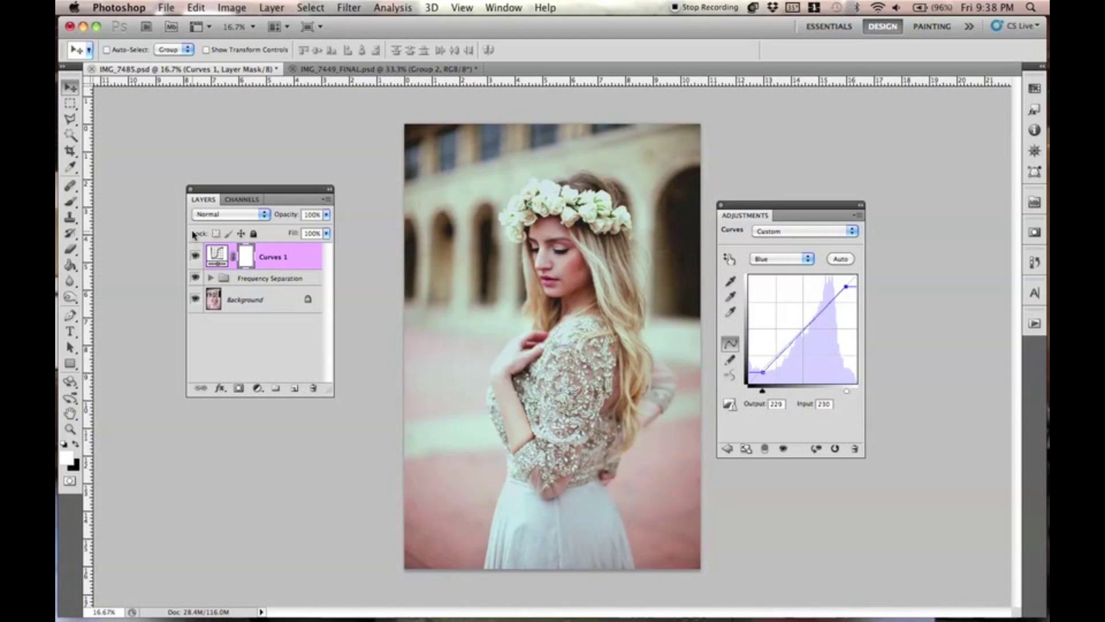
pyautogui.press('super+plus')
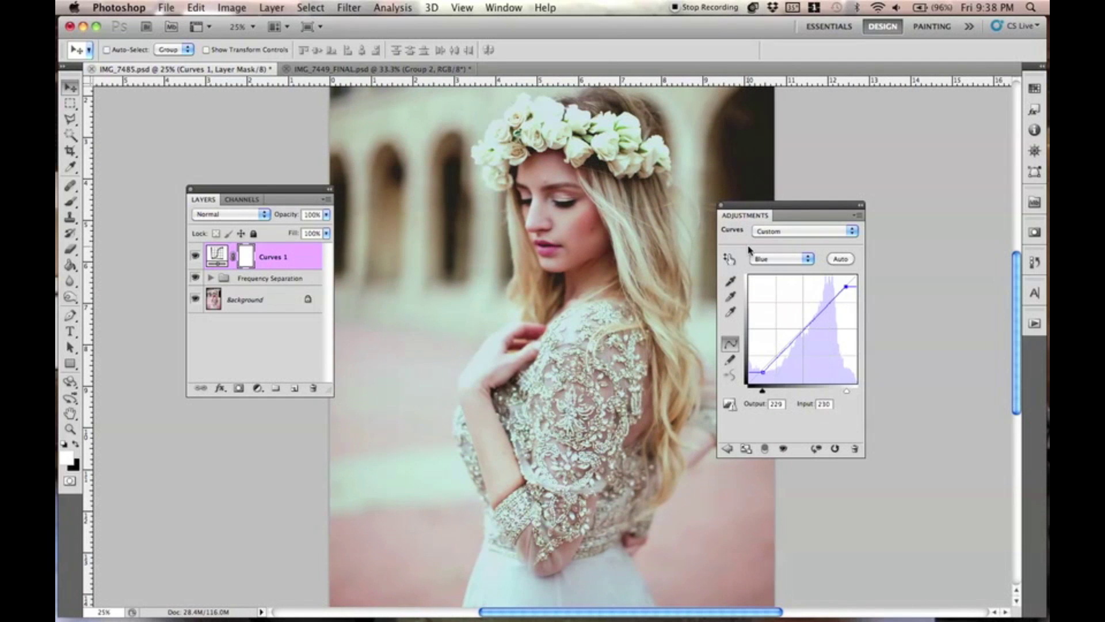
pyautogui.moveTo(283, 222); pyautogui.dragTo(264, 222)
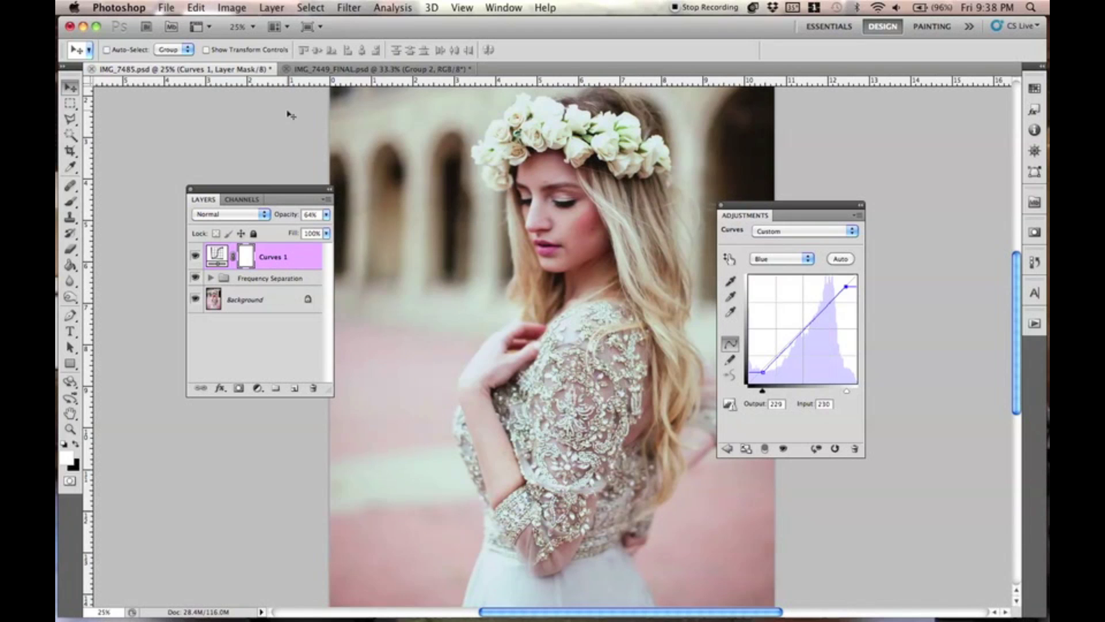
pyautogui.click(271, 8)
pyautogui.moveTo(396, 145)
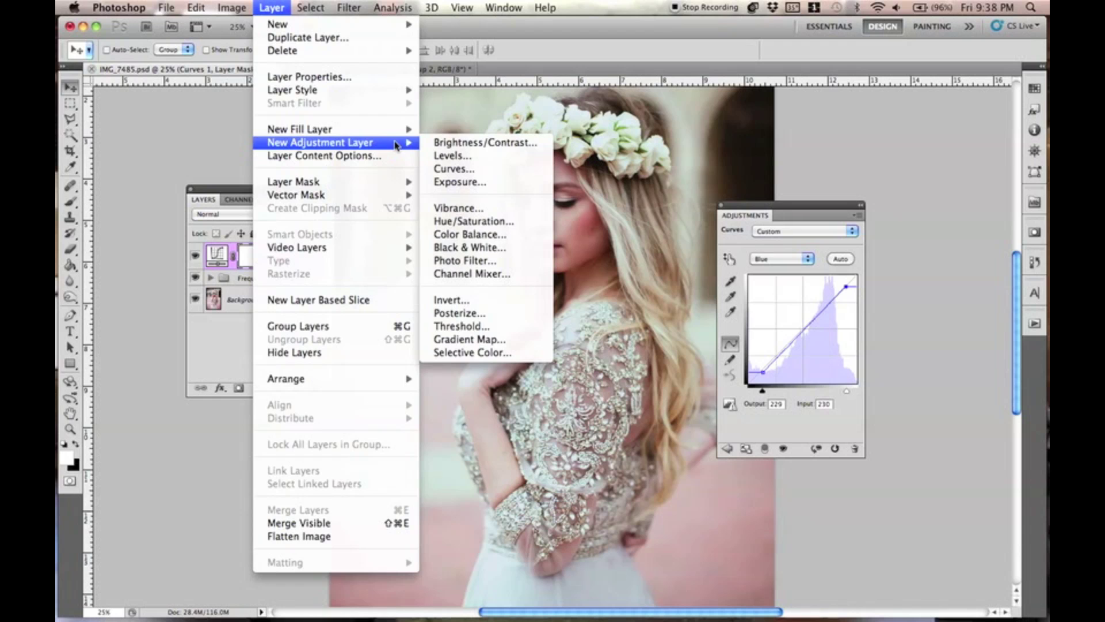
# Add Curves 2 with a raised black point, lowered white point and S-shaped RGB midtones.
pyautogui.click(450, 169)
pyautogui.press('Return')
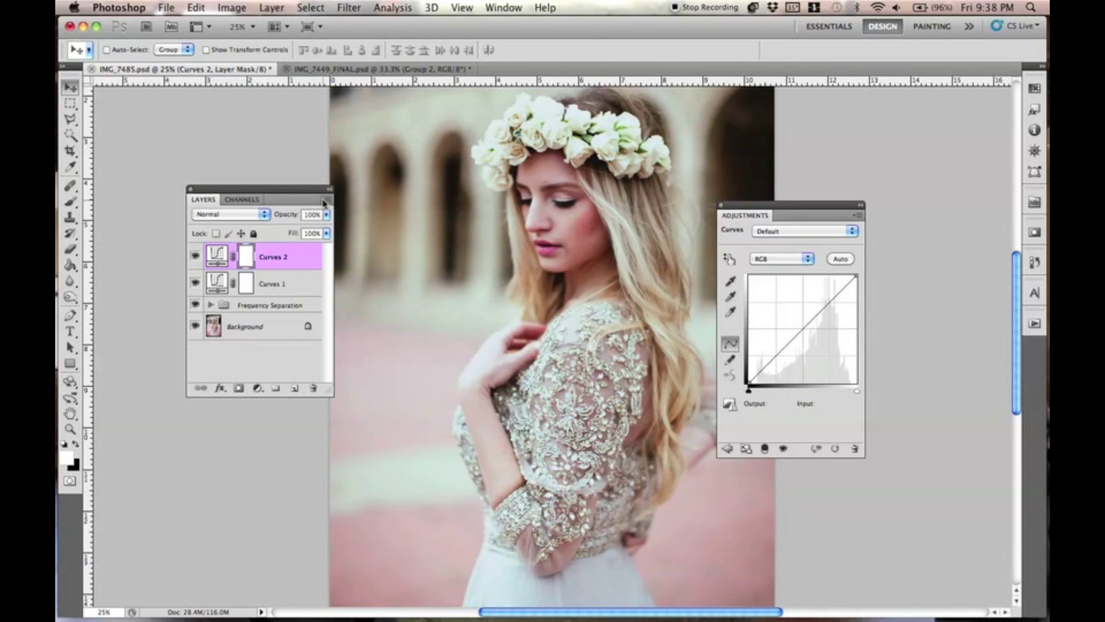
pyautogui.moveTo(752, 384); pyautogui.dragTo(796, 328)
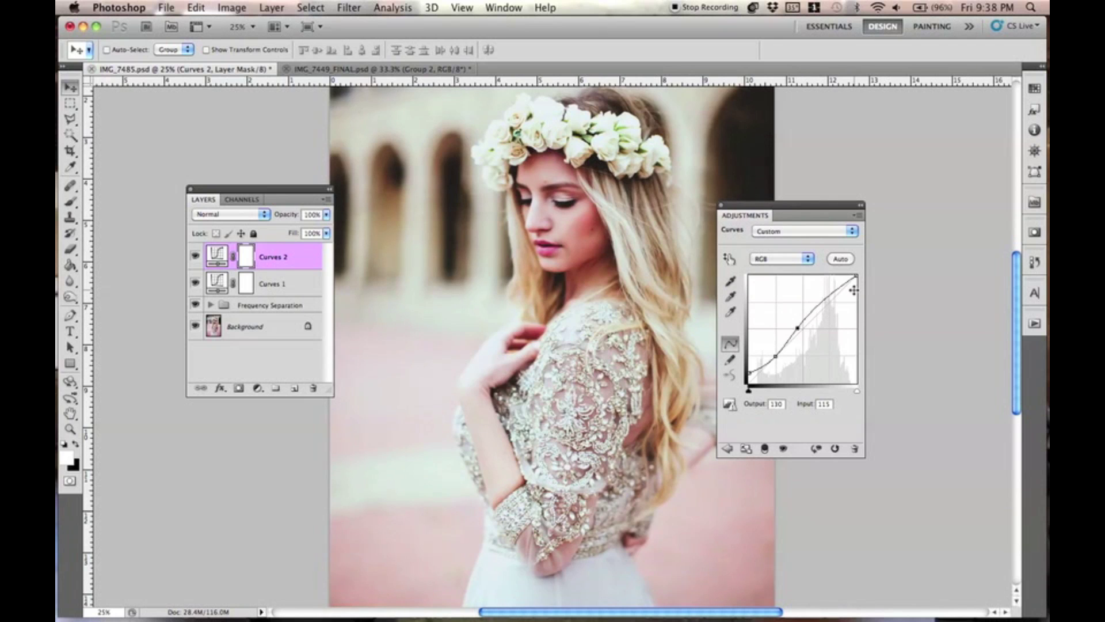
pyautogui.moveTo(855, 277); pyautogui.dragTo(818, 303)
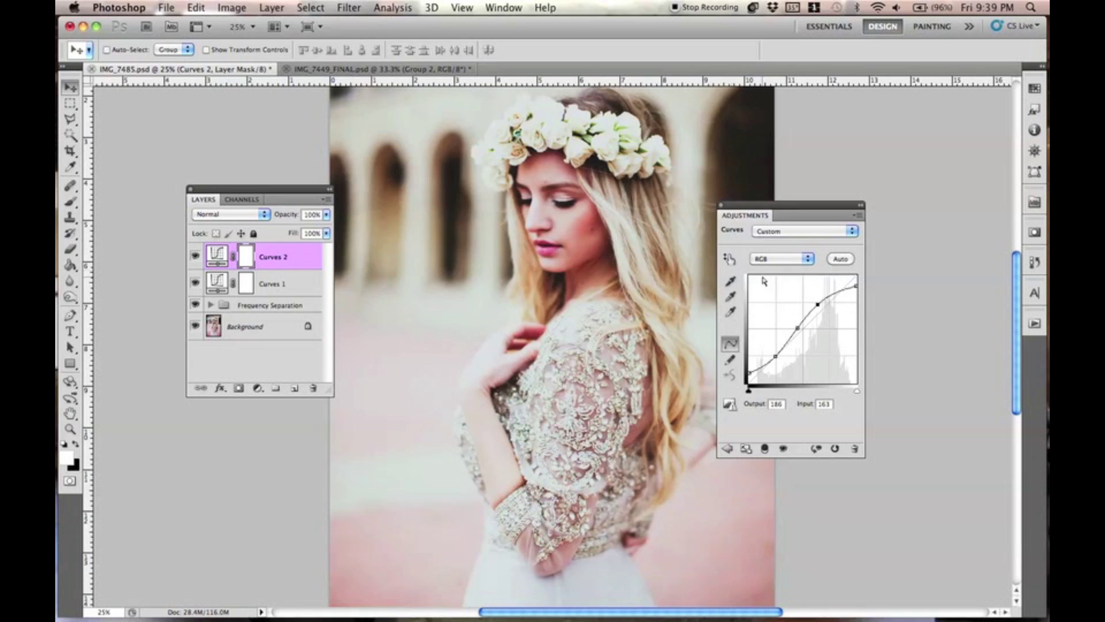
pyautogui.moveTo(797, 324); pyautogui.dragTo(775, 357)
pyautogui.click(776, 357)
pyautogui.click(818, 306)
pyautogui.click(772, 260)
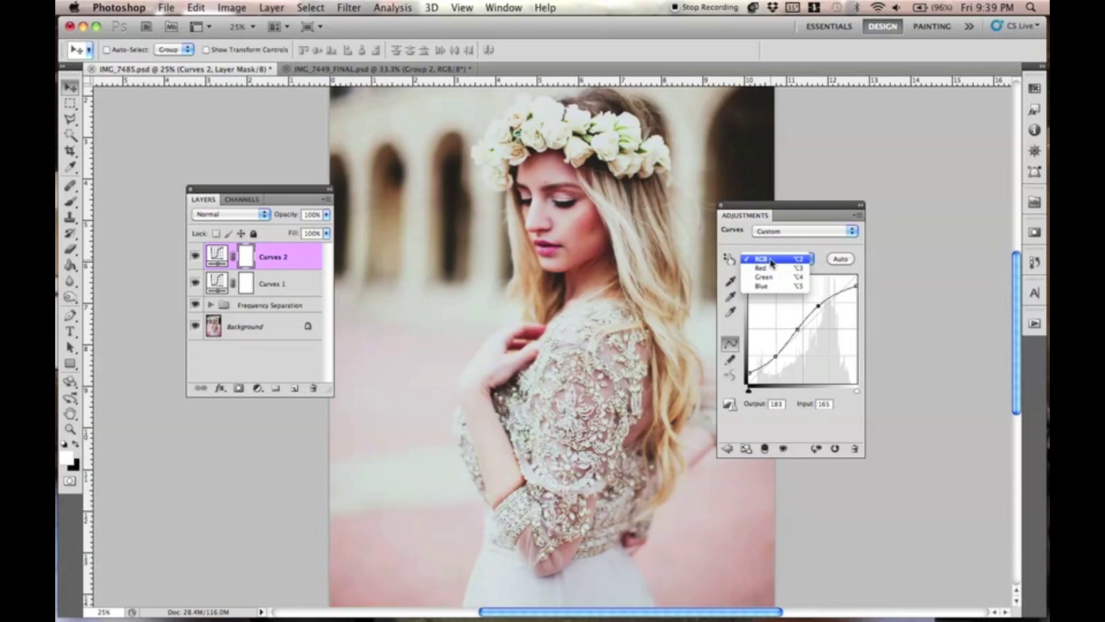
# Boost reds in Curves 2 by pulling the Red white point in and lowering its midtones.
pyautogui.click(762, 269)
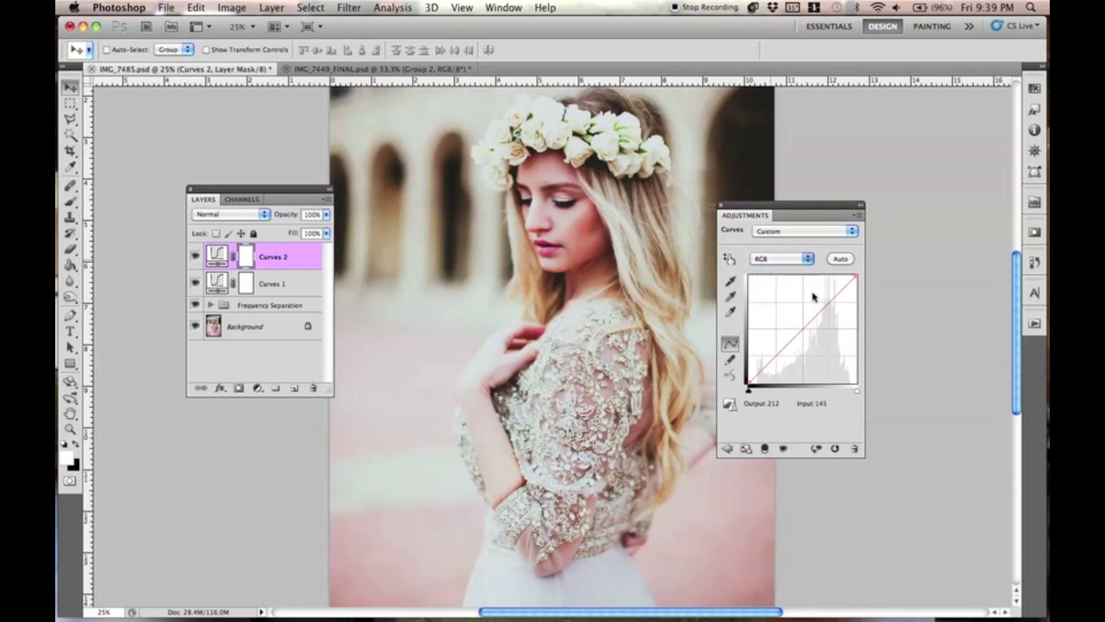
pyautogui.moveTo(855, 275); pyautogui.dragTo(846, 275)
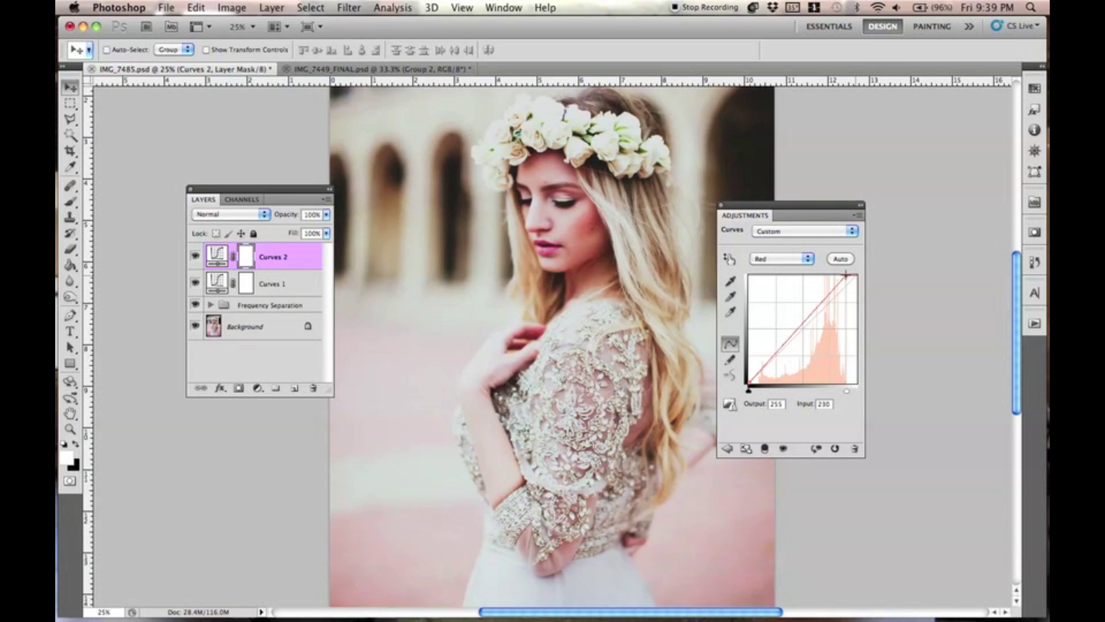
pyautogui.click(804, 323)
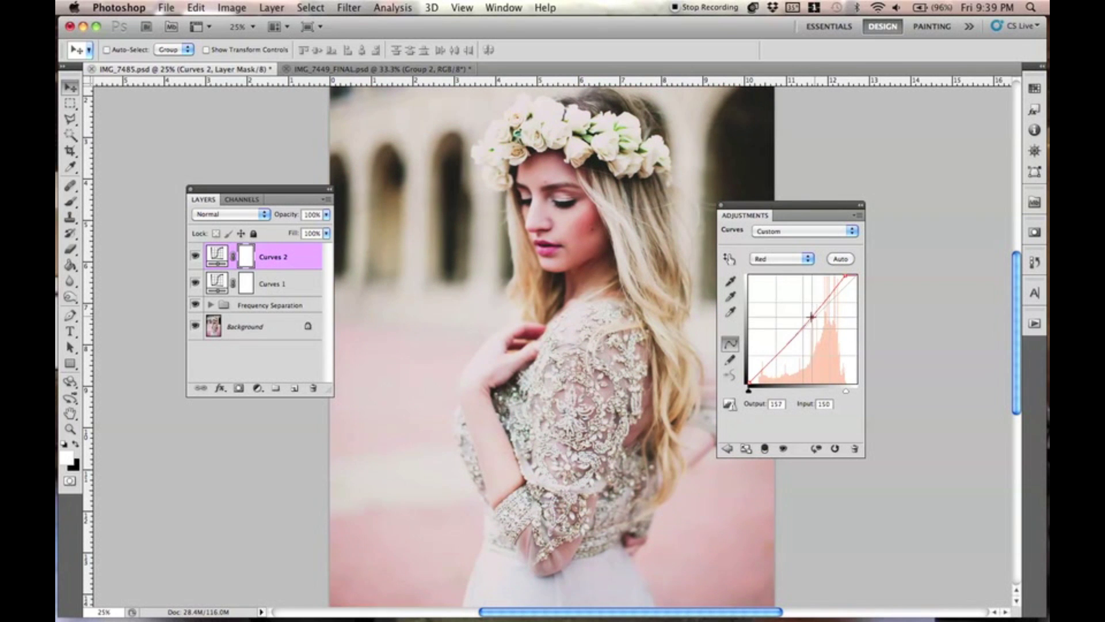
pyautogui.moveTo(804, 323); pyautogui.dragTo(806, 325)
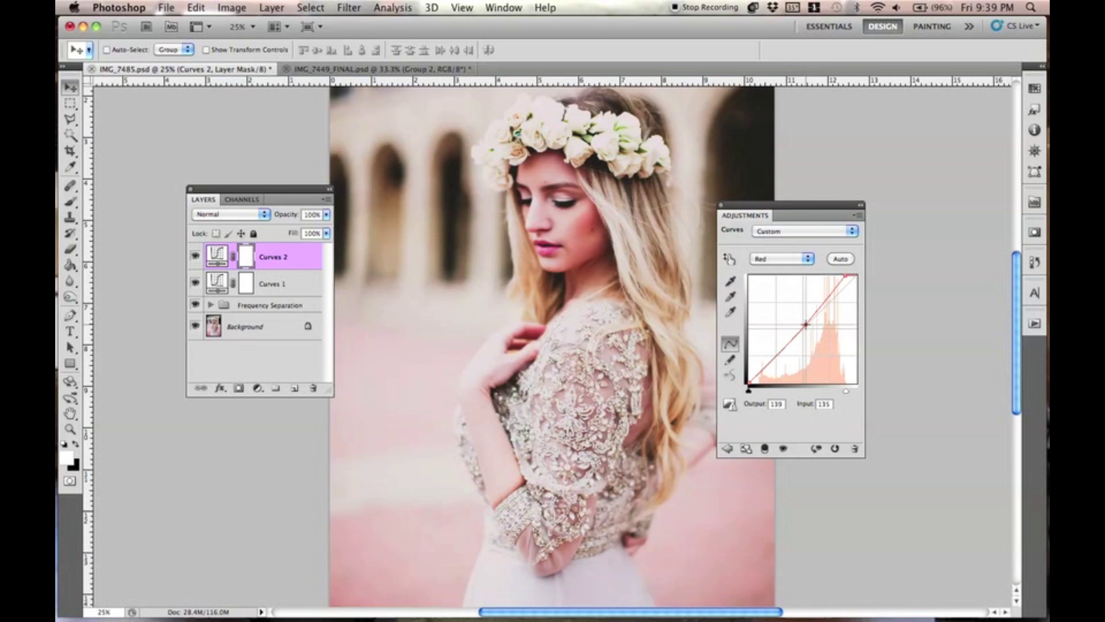
pyautogui.moveTo(809, 333); pyautogui.dragTo(806, 339)
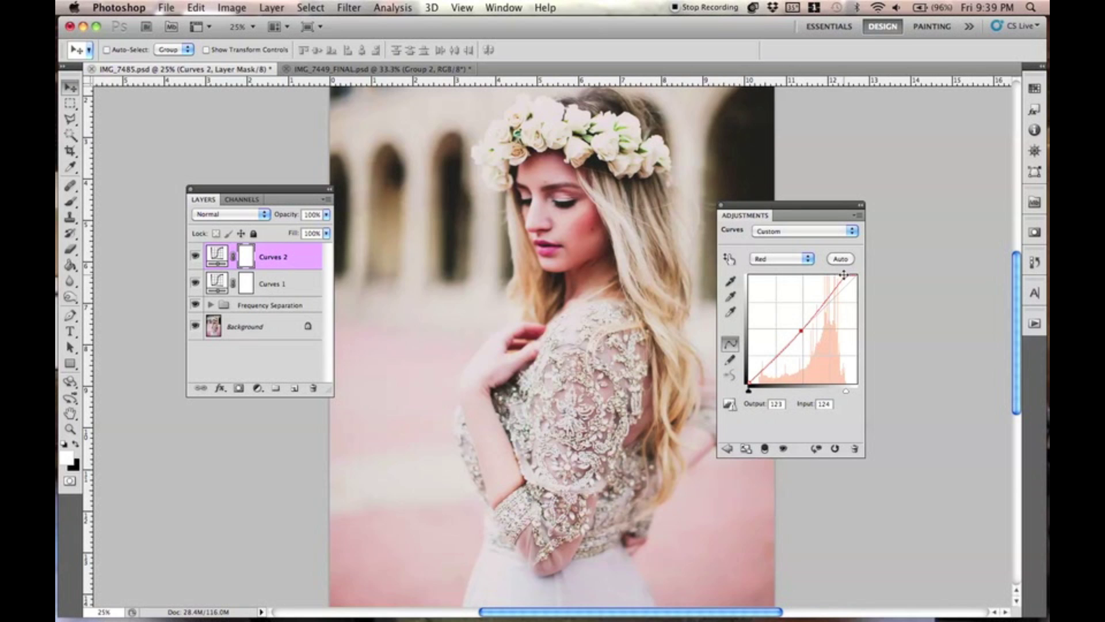
# Bend the Green curve: shadows lowered near 74→64, upper midtones raised 172→178.
pyautogui.click(799, 261)
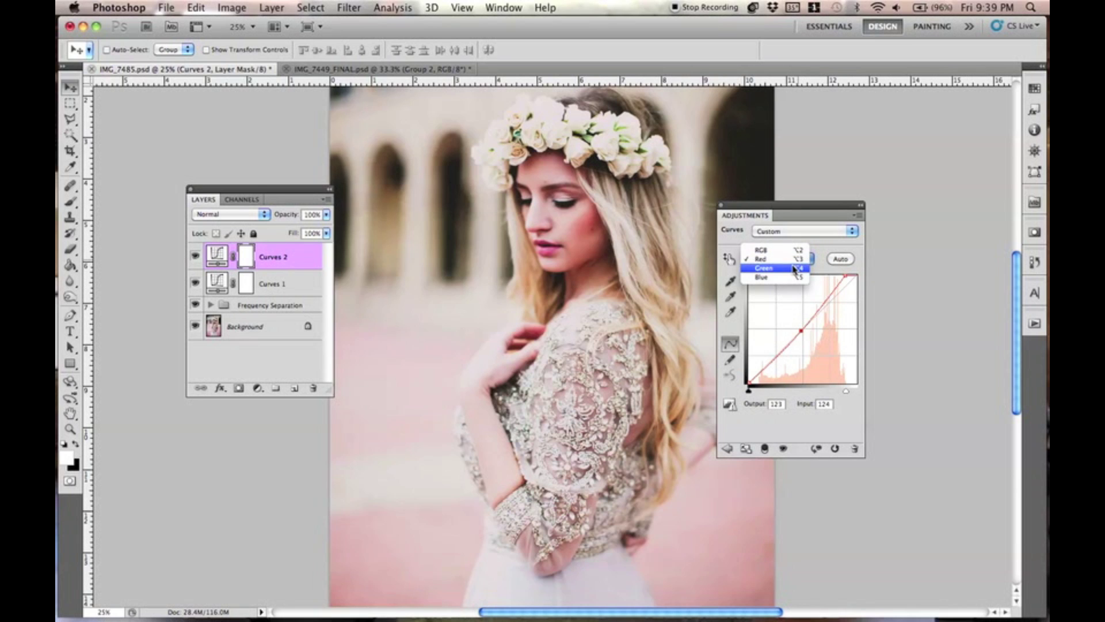
pyautogui.click(796, 269)
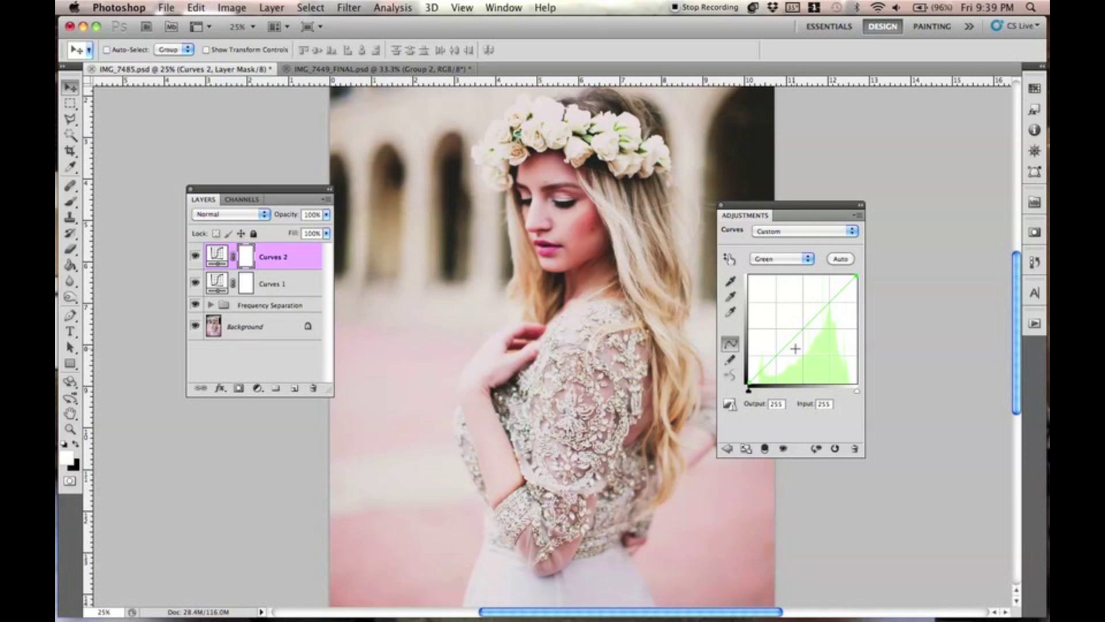
pyautogui.moveTo(775, 358); pyautogui.dragTo(780, 356)
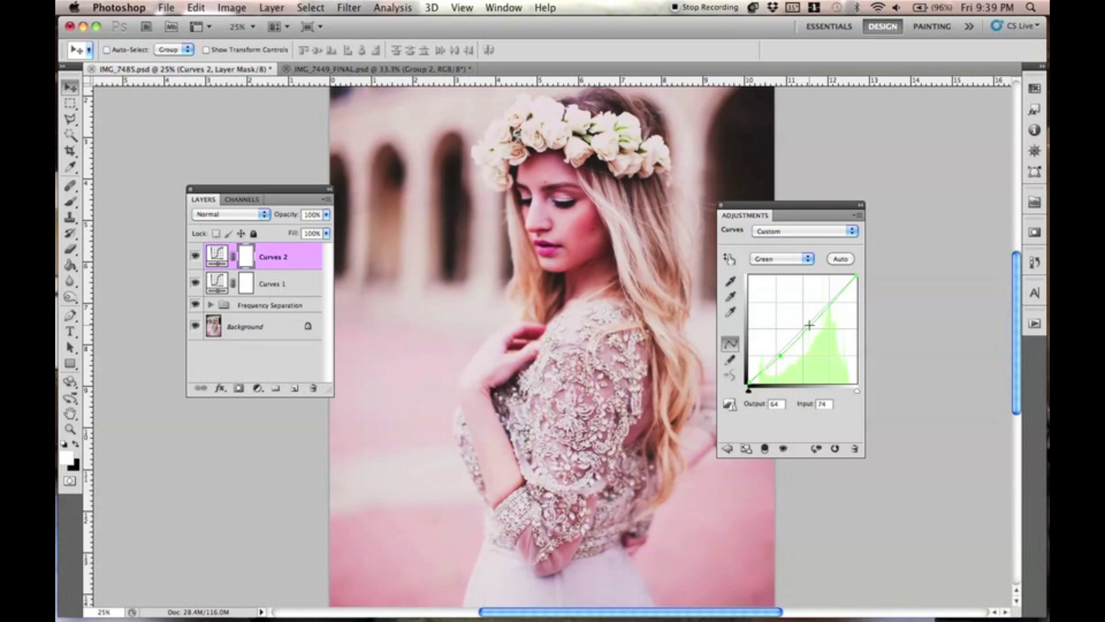
pyautogui.moveTo(814, 320); pyautogui.dragTo(821, 308)
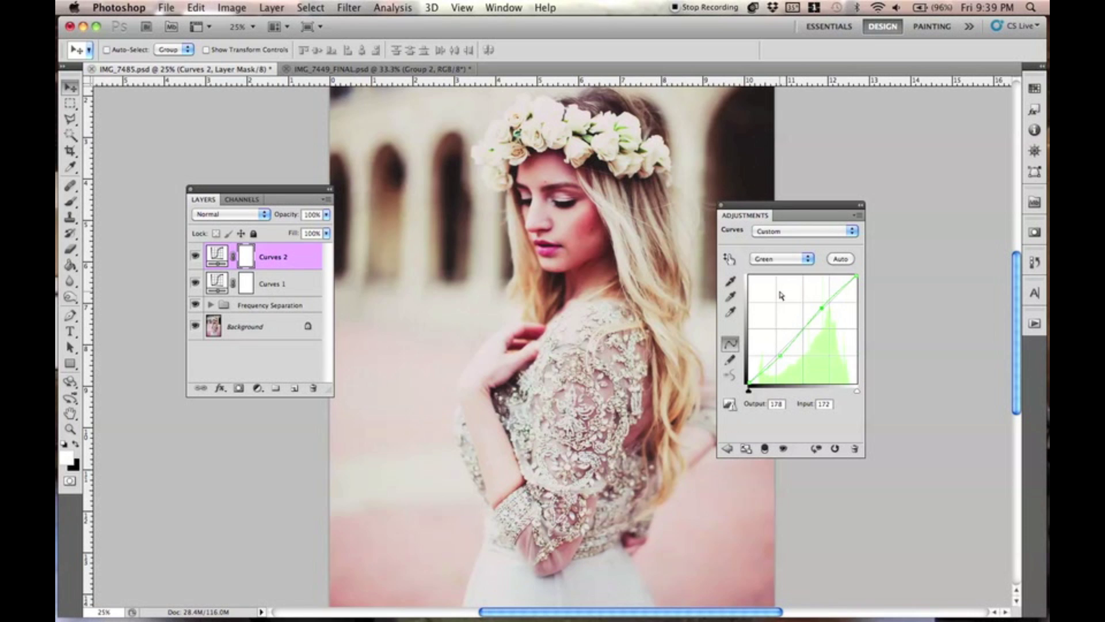
# Lift the Blue black point in Curves 2 to output 14 with a midtone point near 84→82.
pyautogui.click(784, 260)
pyautogui.click(785, 273)
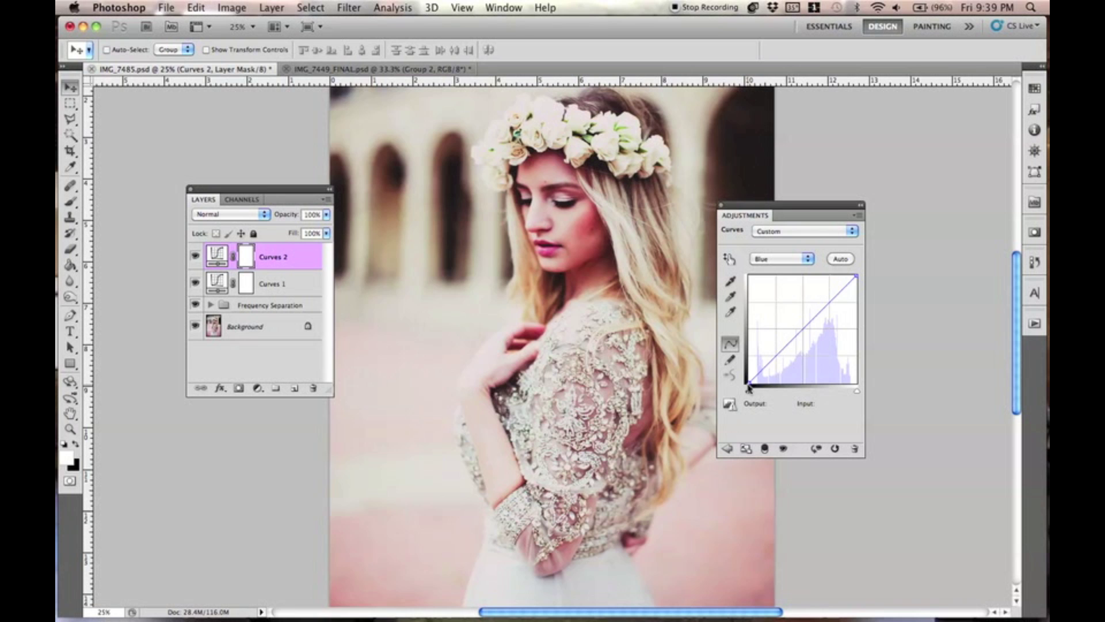
pyautogui.moveTo(750, 382); pyautogui.dragTo(785, 348)
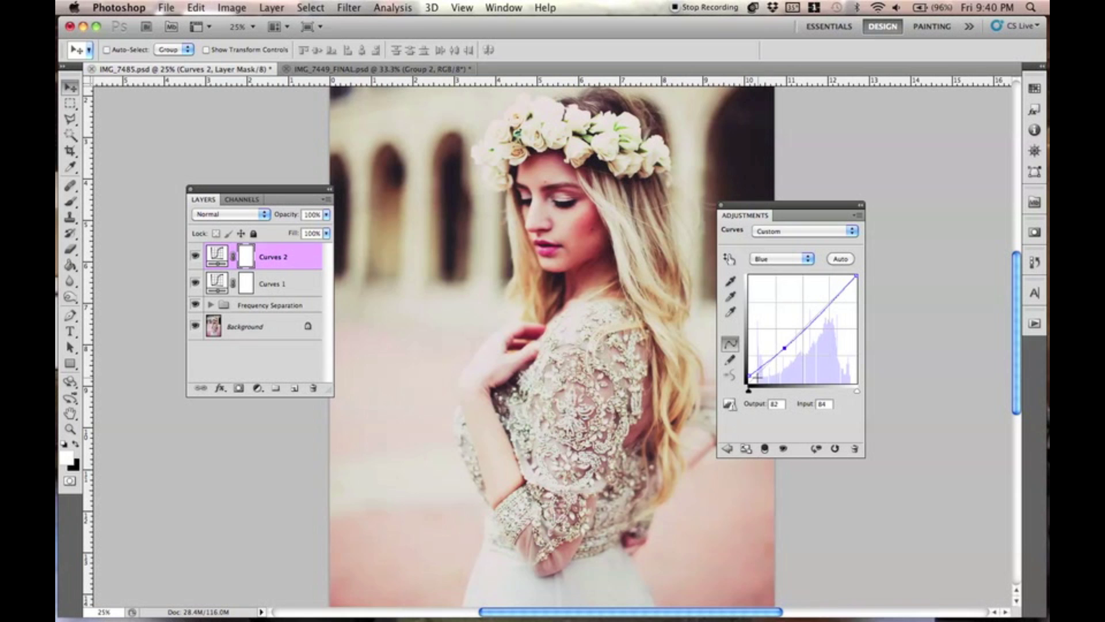
pyautogui.click(749, 377)
# Toggle Curves 2 to compare before and after, review Curves 1, then return to Curves 2.
pyautogui.press('super+minus')
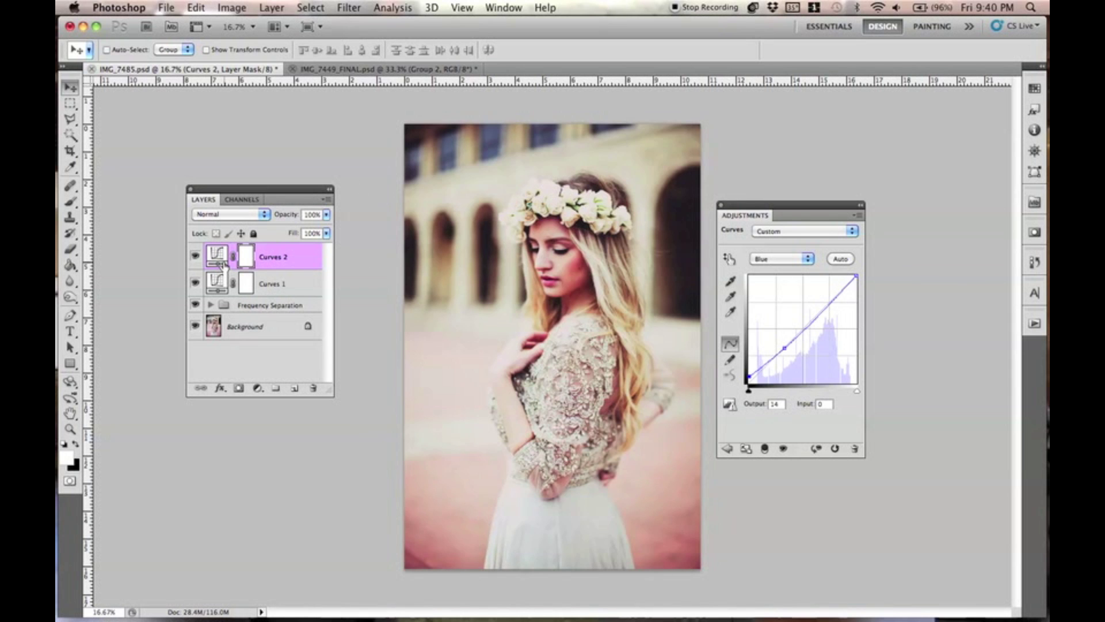
pyautogui.click(195, 258)
pyautogui.click(195, 258)
pyautogui.click(272, 284)
pyautogui.click(284, 263)
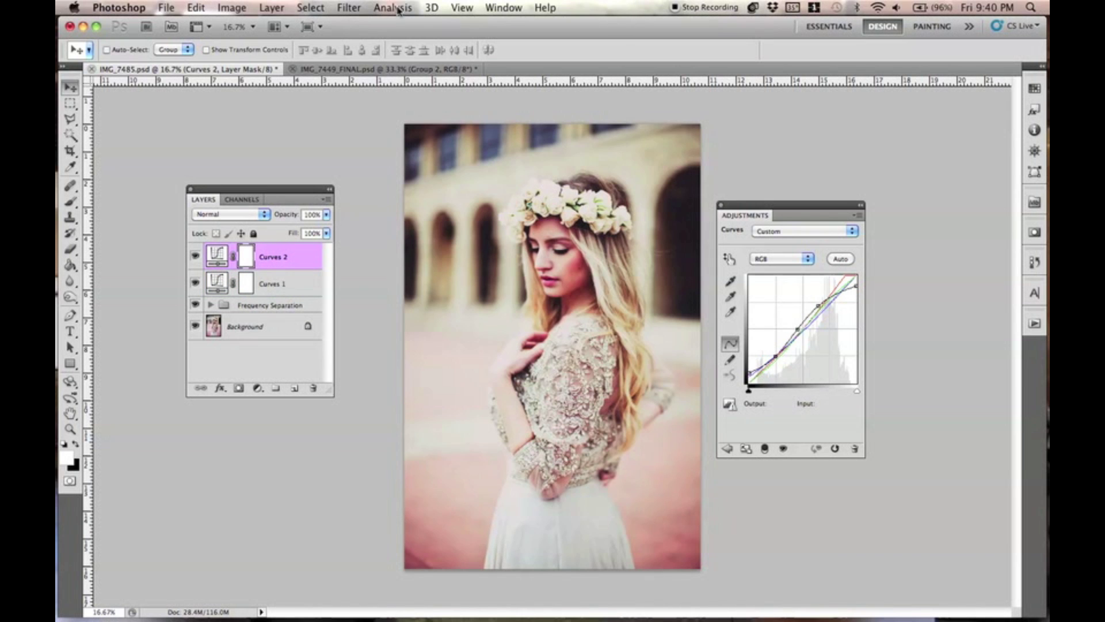
# Add a Curves 3 adjustment layer and place a control point on its Green curve.
pyautogui.click(274, 7)
pyautogui.moveTo(345, 143)
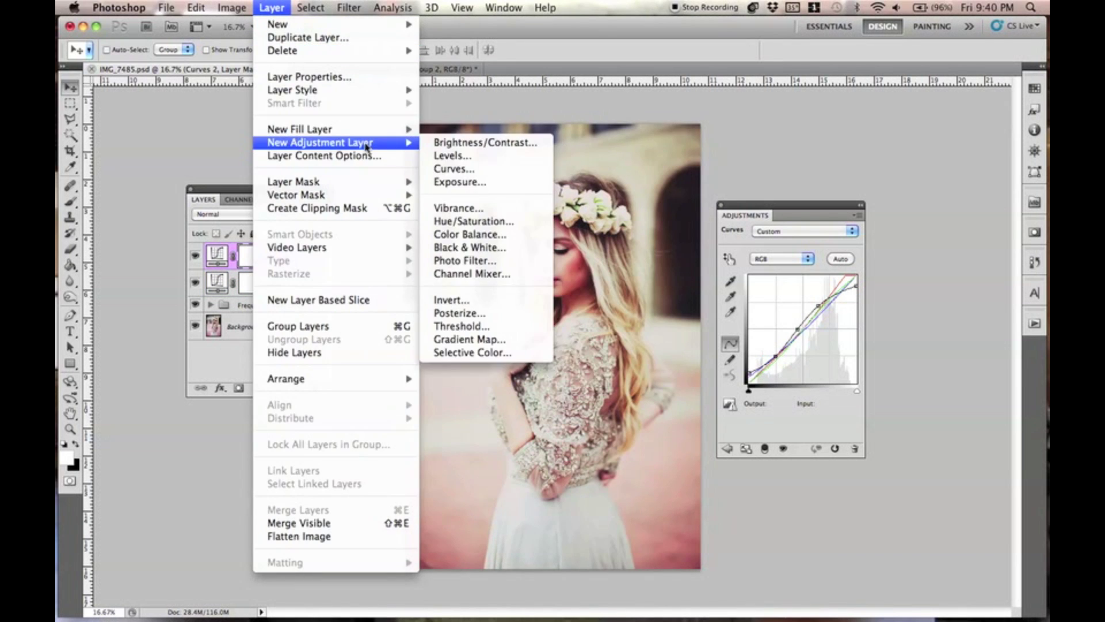
pyautogui.click(460, 168)
pyautogui.press('Return')
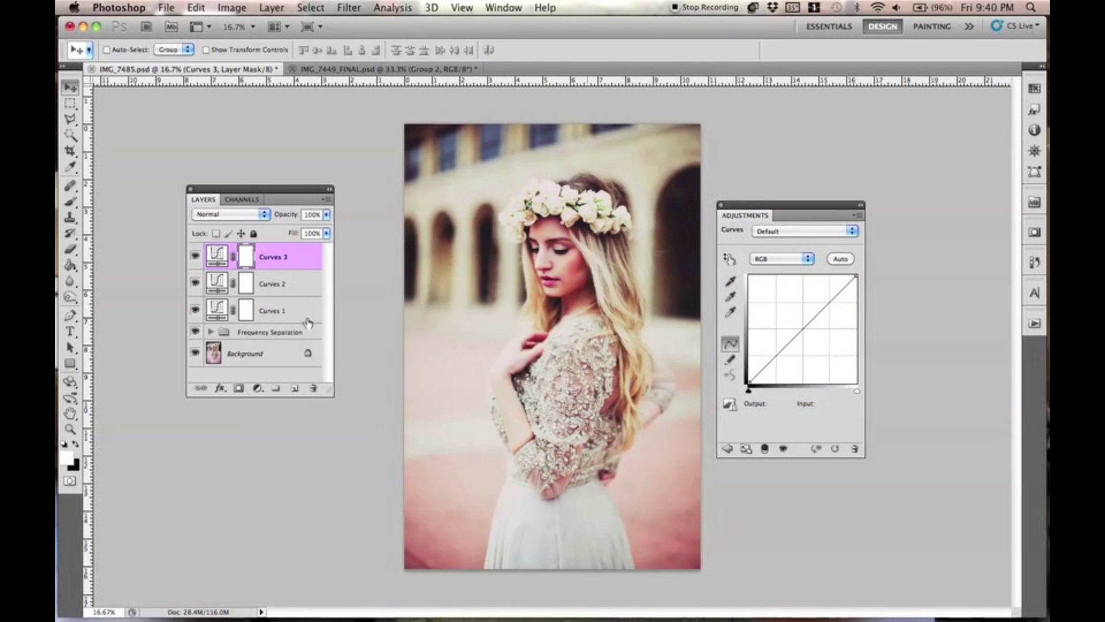
pyautogui.click(756, 259)
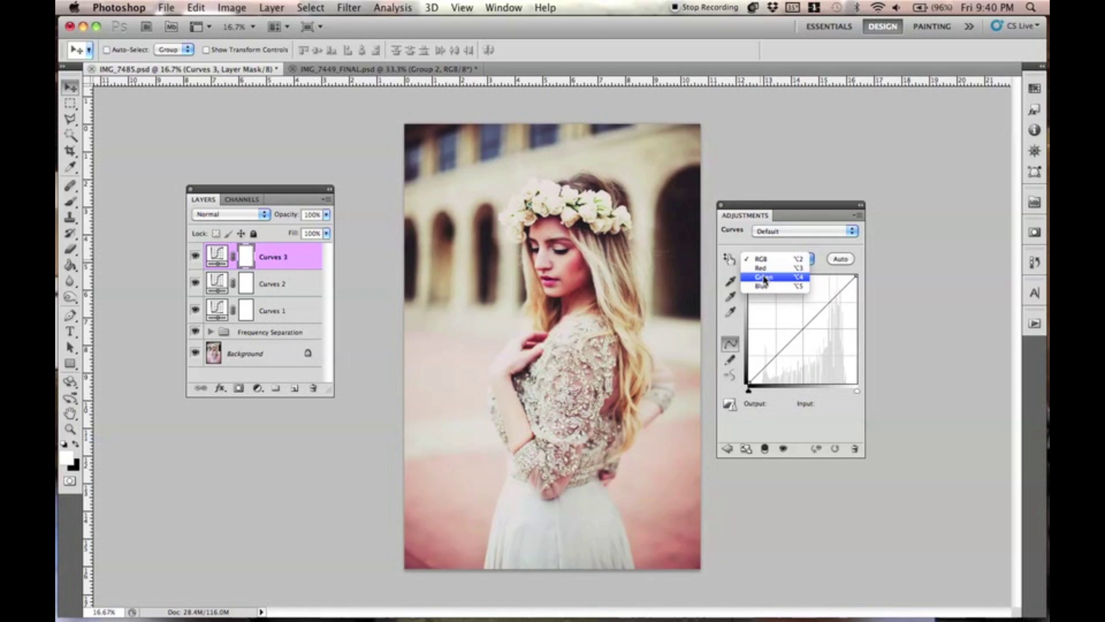
pyautogui.click(764, 278)
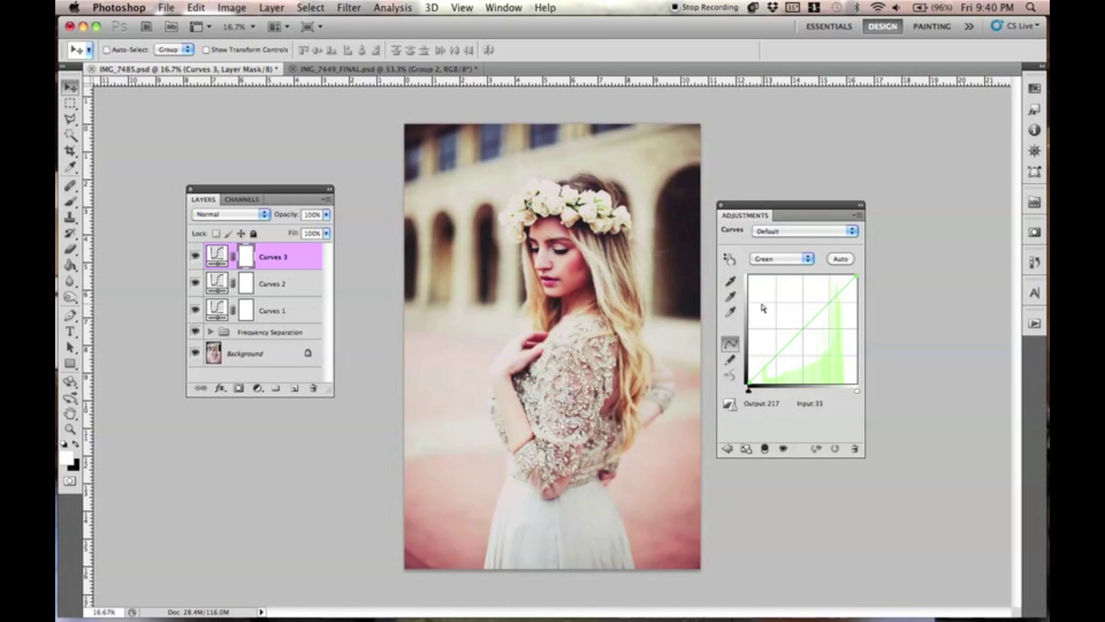
pyautogui.click(801, 334)
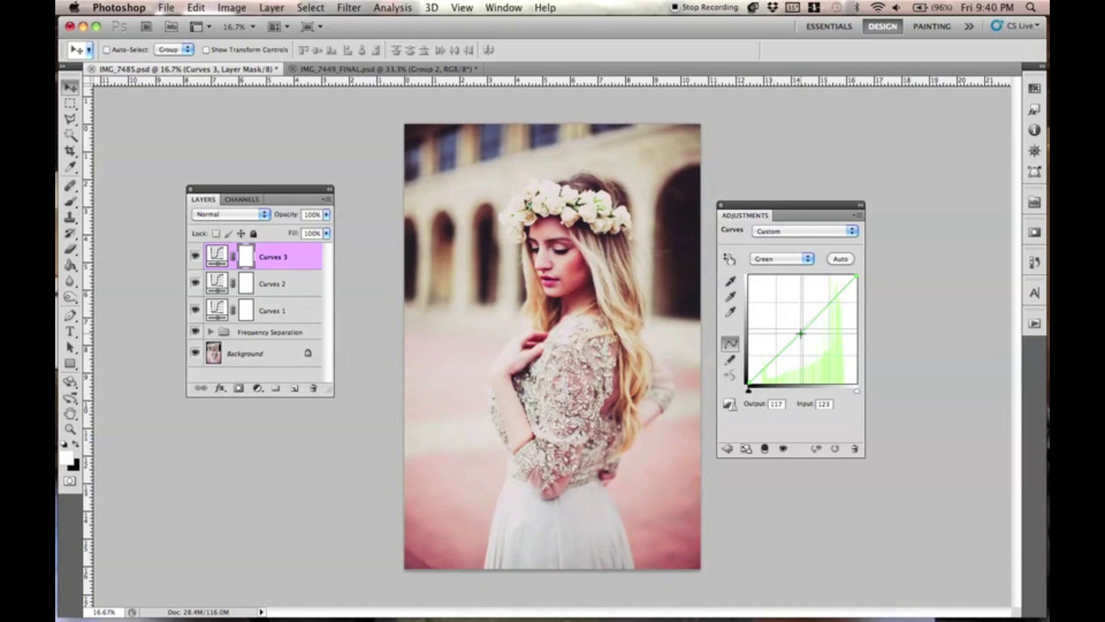
# Lower the Blue curve's top and midpoint (input 117 to output 109), then compare with Curves 3 toggled.
pyautogui.click(791, 261)
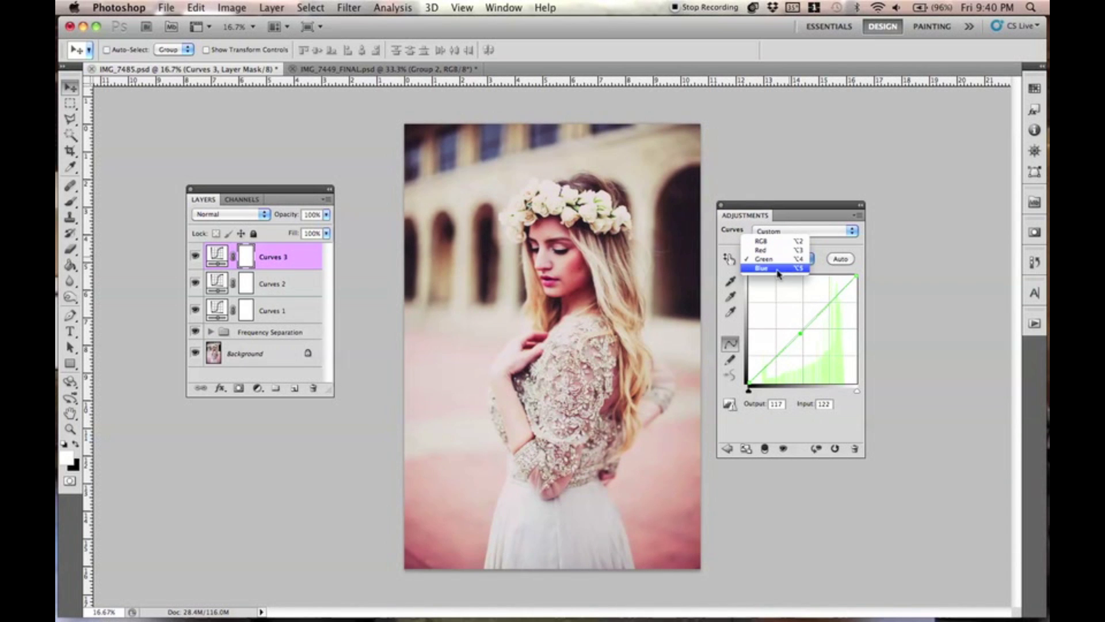
pyautogui.click(777, 269)
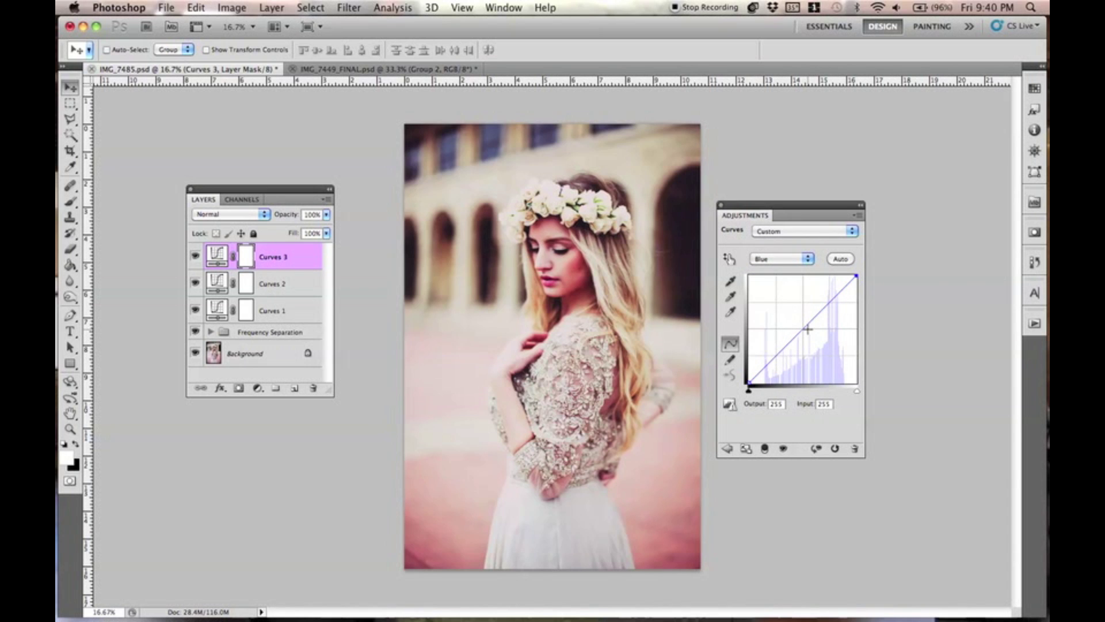
pyautogui.moveTo(856, 275); pyautogui.dragTo(856, 278)
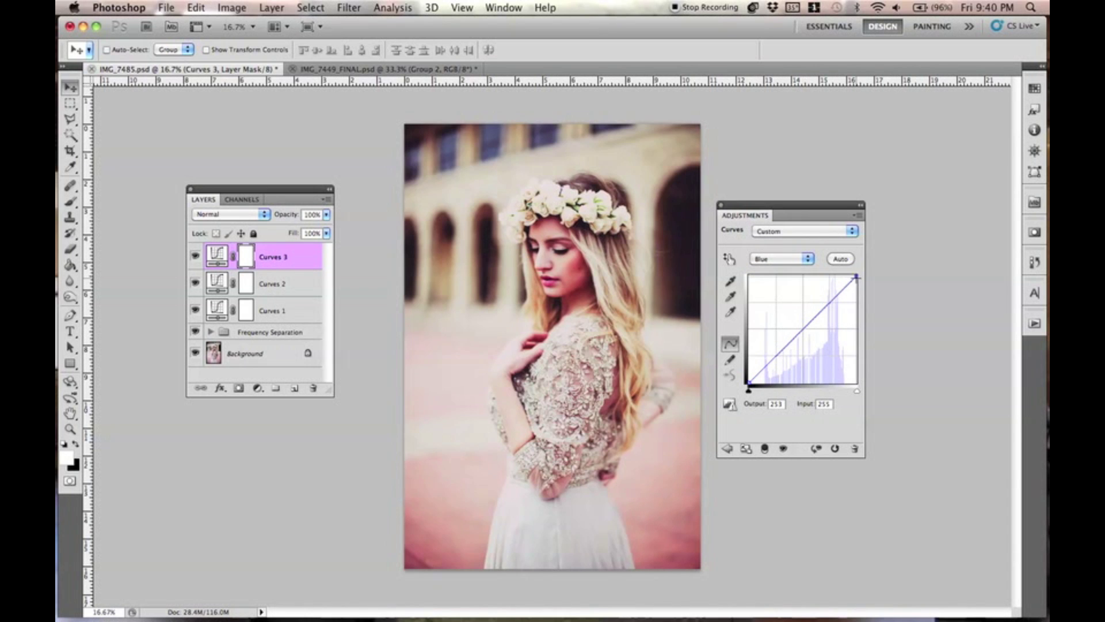
pyautogui.click(798, 337)
pyautogui.moveTo(798, 335); pyautogui.dragTo(798, 338)
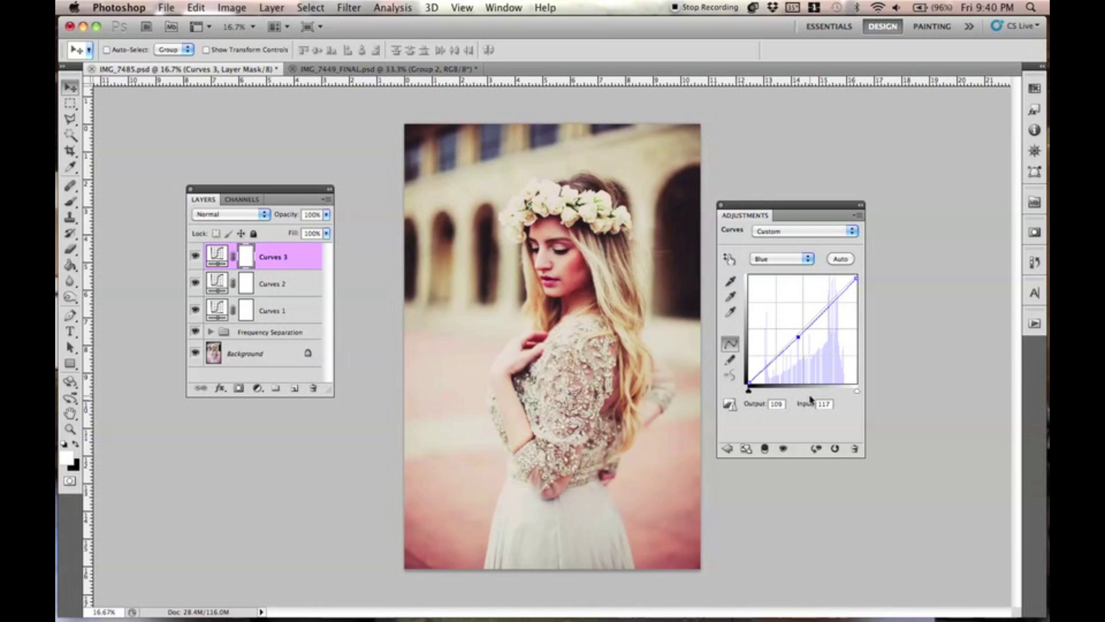
pyautogui.click(195, 256)
pyautogui.click(195, 256)
pyautogui.click(271, 8)
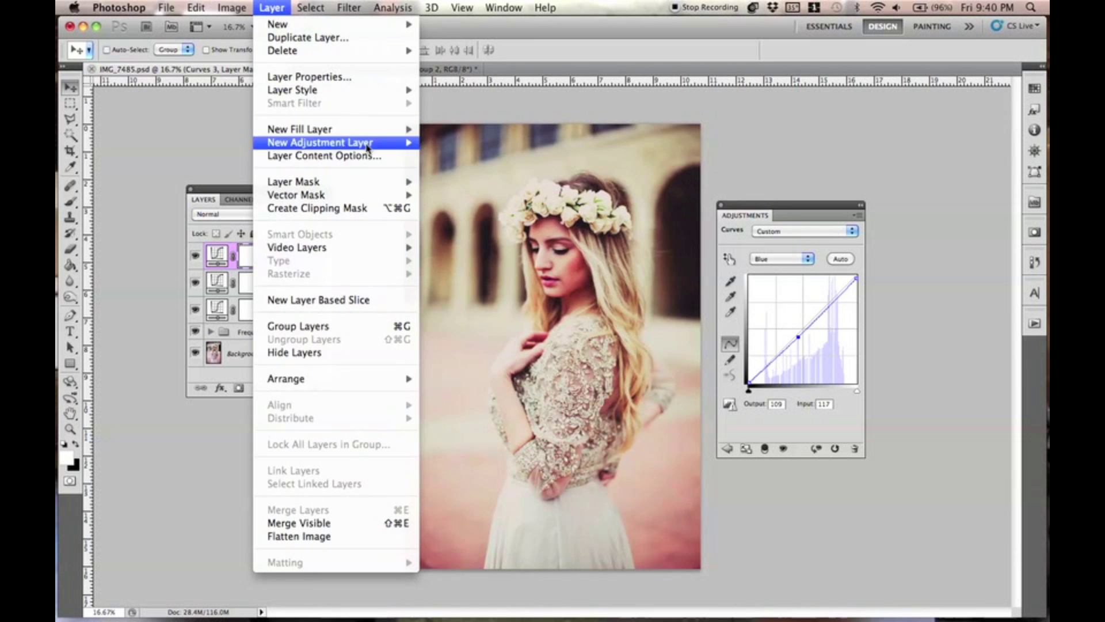
# Add a Solid Color fill layer in pale peach #f3ddc3.
pyautogui.moveTo(366, 139)
pyautogui.click(456, 129)
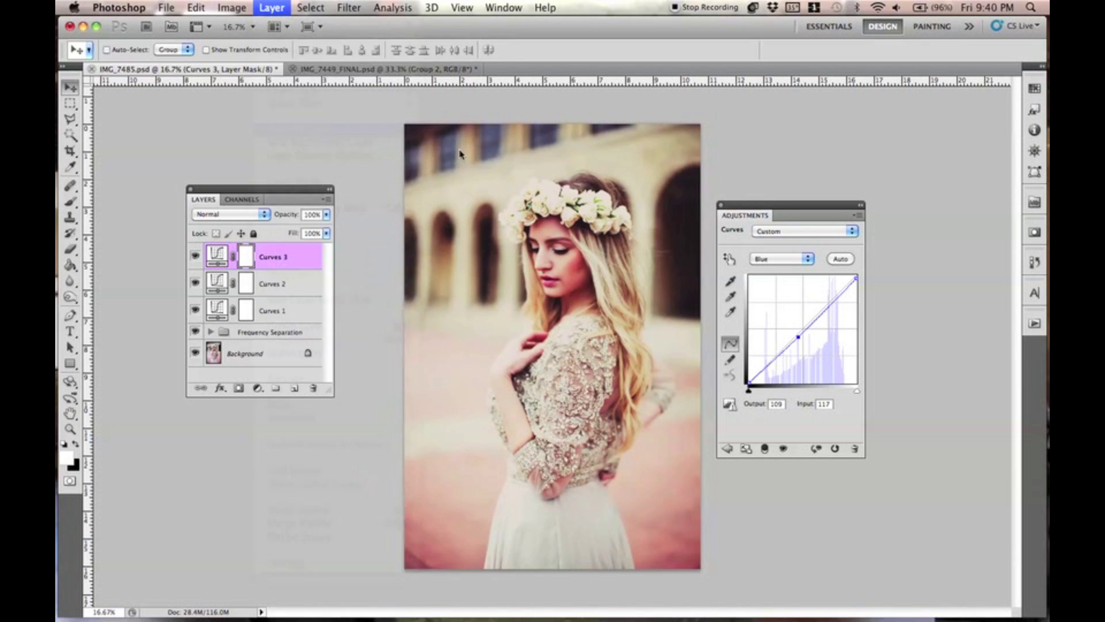
pyautogui.click(678, 274)
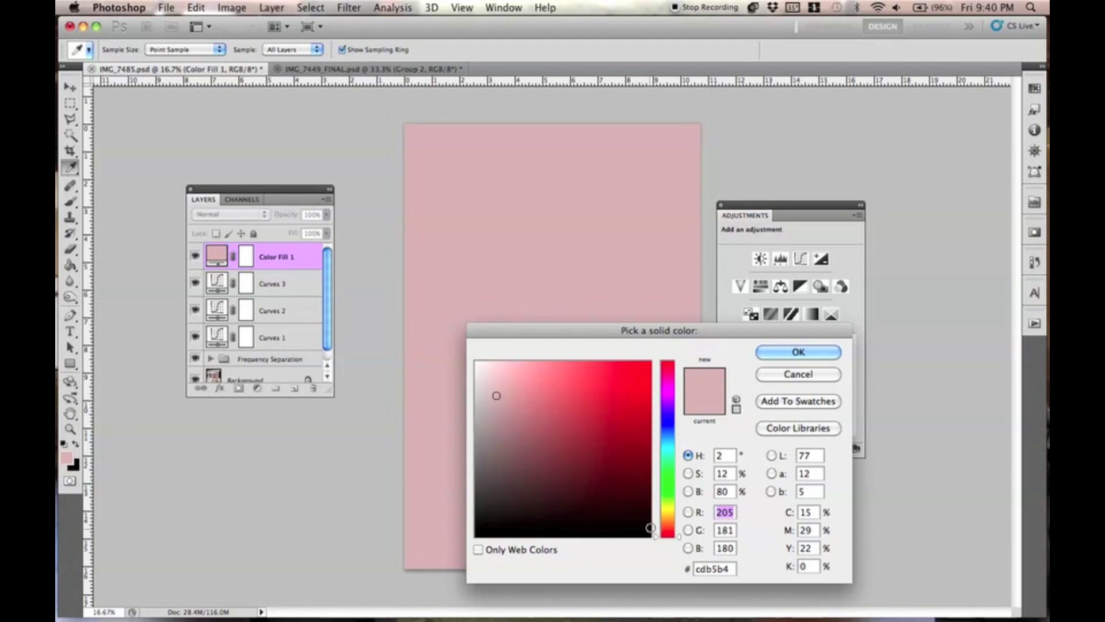
pyautogui.click(672, 513)
pyautogui.moveTo(673, 513); pyautogui.dragTo(673, 511)
pyautogui.moveTo(516, 379); pyautogui.dragTo(514, 371)
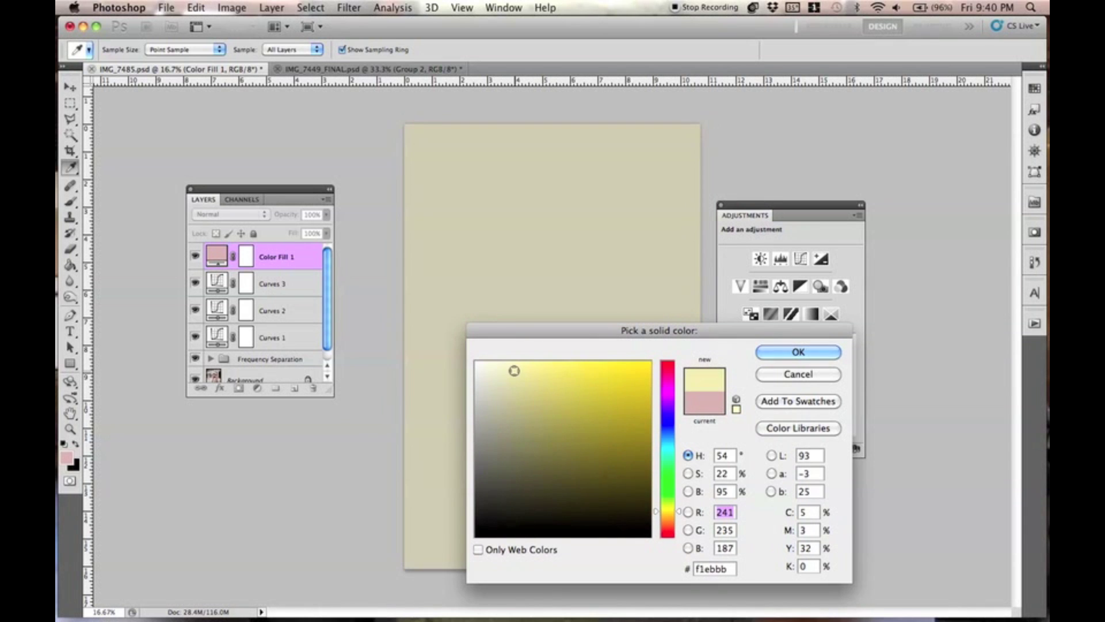
pyautogui.click(668, 522)
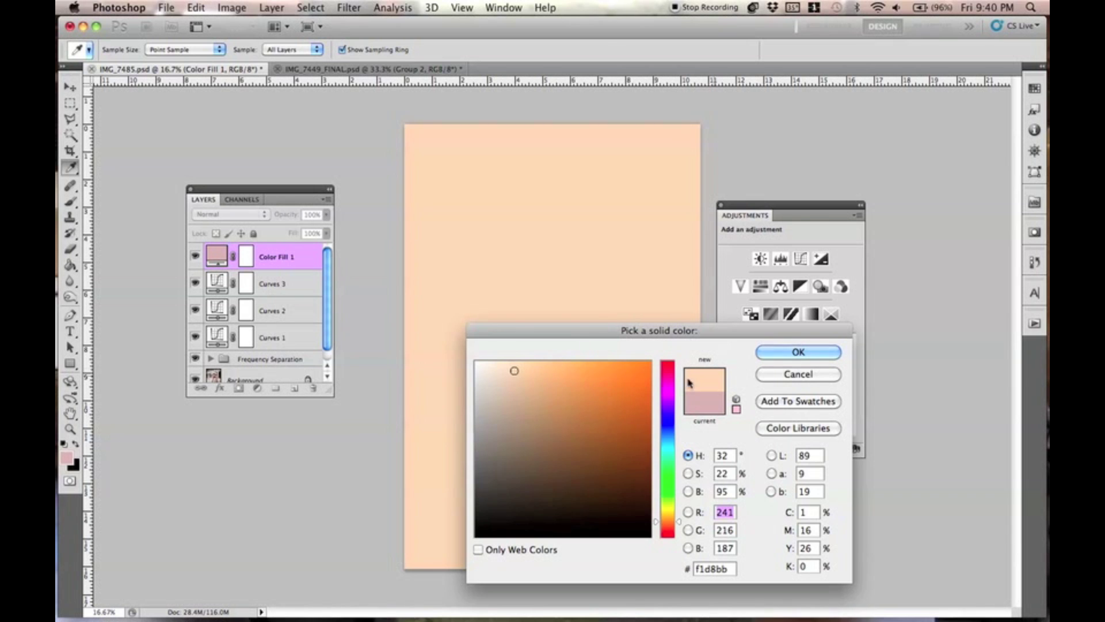
pyautogui.moveTo(513, 369); pyautogui.dragTo(510, 369)
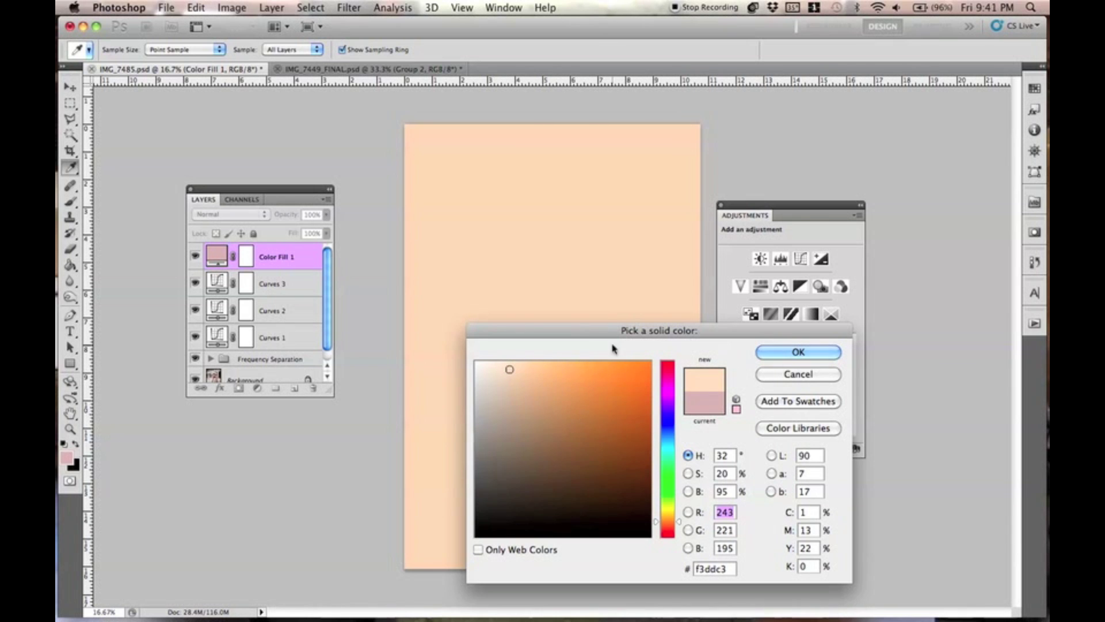
pyautogui.click(824, 358)
# Keep Color Fill 1's blend mode Normal and fade its opacity to about 7%.
pyautogui.click(264, 216)
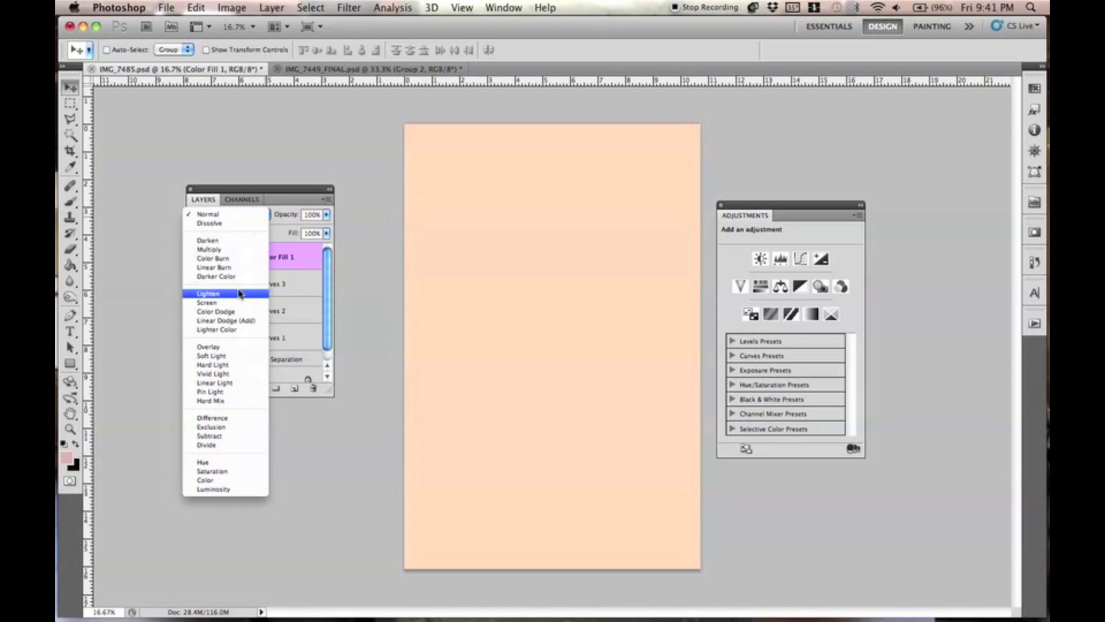
pyautogui.click(225, 214)
pyautogui.moveTo(292, 225); pyautogui.dragTo(228, 219)
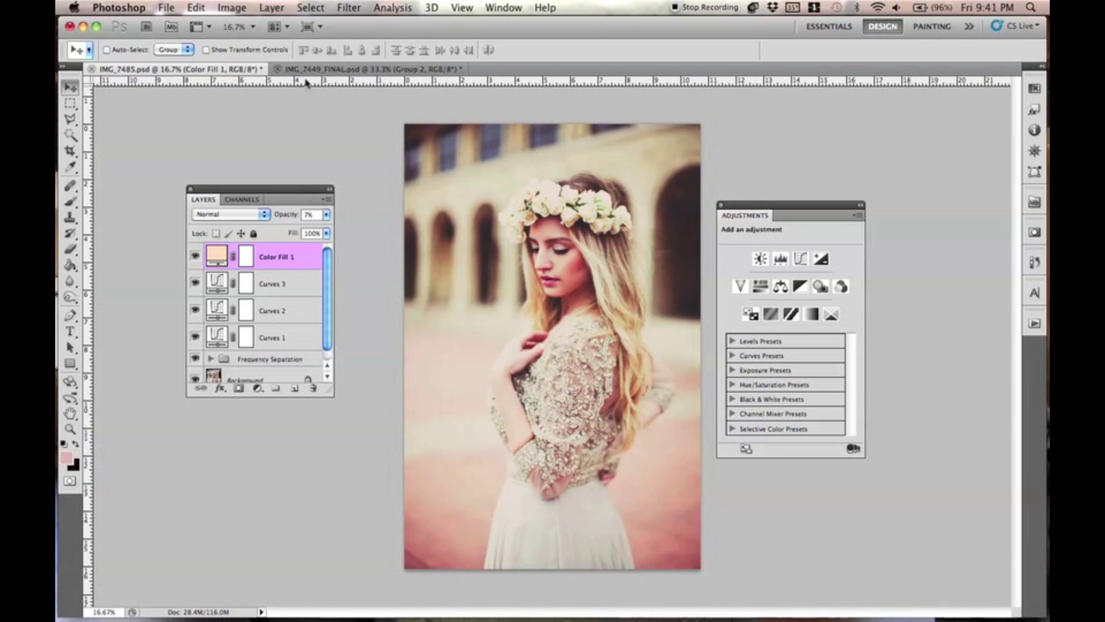
# Add a Vibrance 1 adjustment layer set to Vibrance +19 and Saturation −13.
pyautogui.click(275, 7)
pyautogui.moveTo(346, 144)
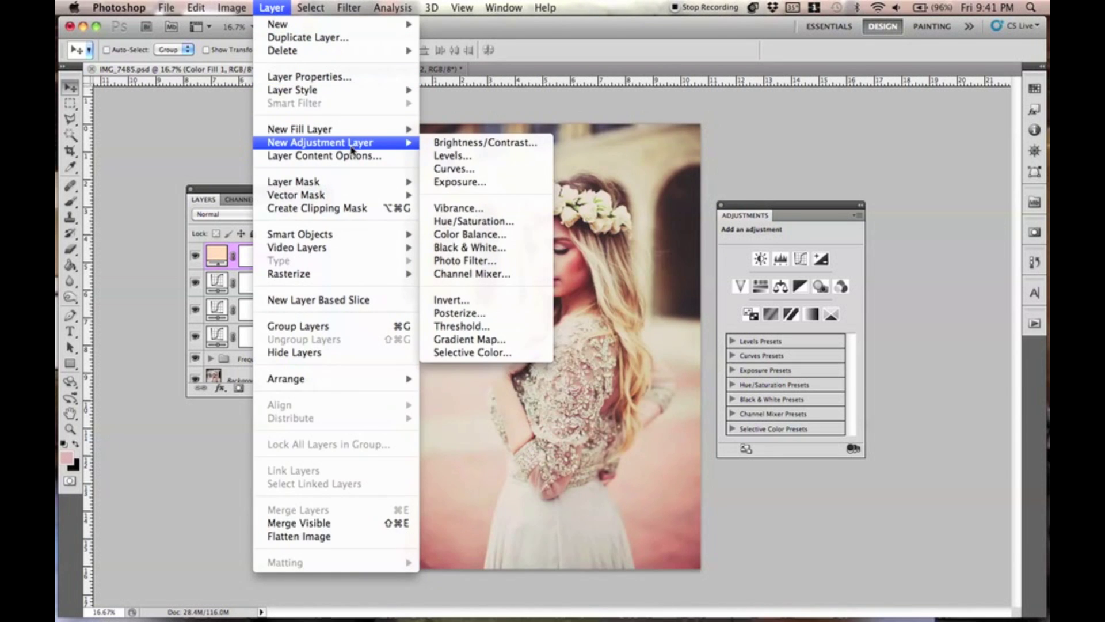
pyautogui.click(459, 207)
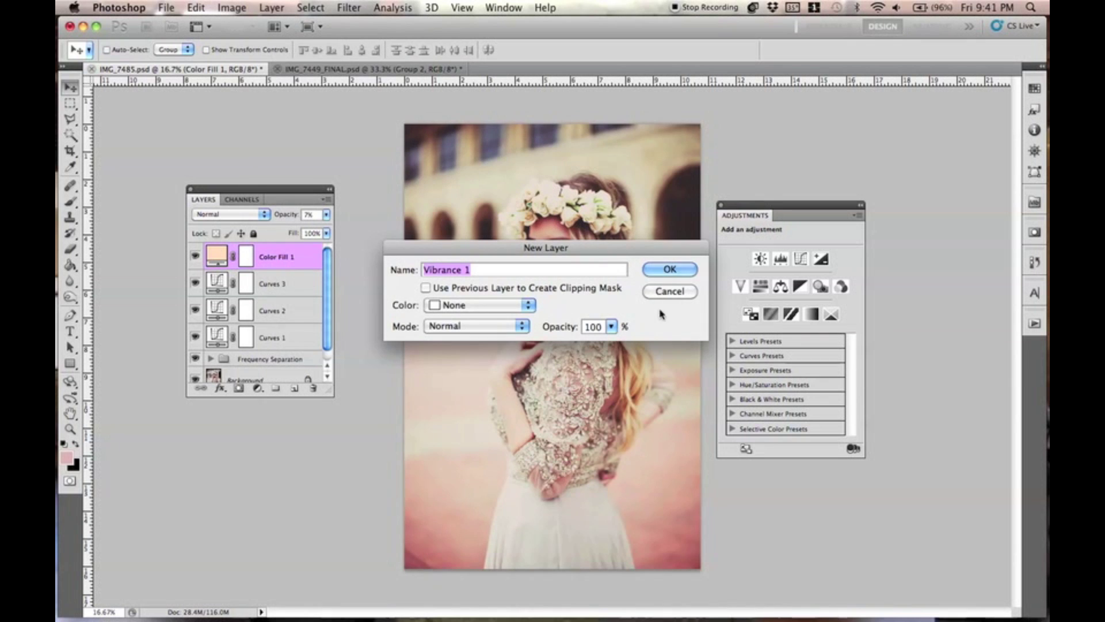
pyautogui.click(668, 269)
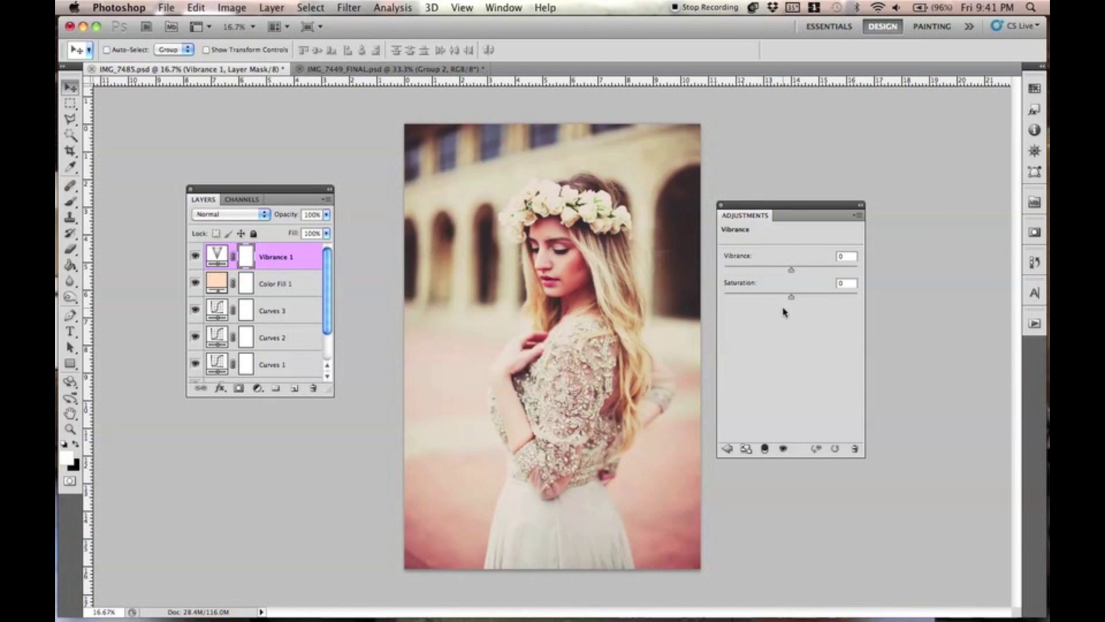
pyautogui.moveTo(791, 297); pyautogui.dragTo(774, 305)
pyautogui.moveTo(791, 269); pyautogui.dragTo(782, 300)
# Toggle Color Fill 1, Curves 3 and Curves 2 visibility to compare their effects.
pyautogui.click(194, 284)
pyautogui.click(194, 283)
pyautogui.click(194, 313)
pyautogui.click(314, 314)
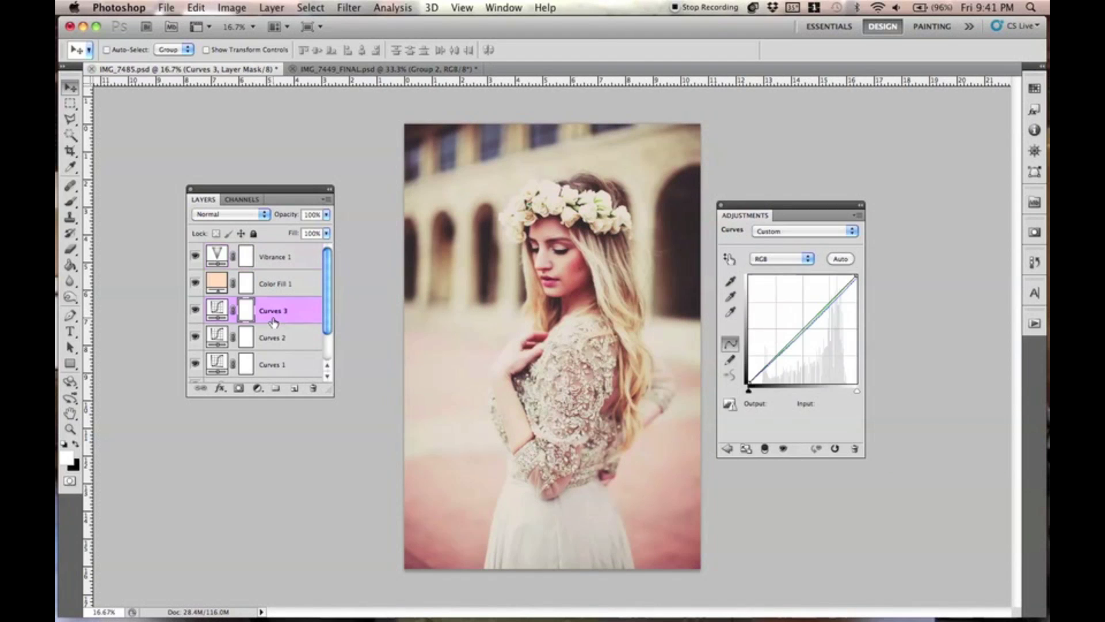
pyautogui.click(194, 338)
pyautogui.click(194, 338)
pyautogui.scroll(-1, 327, 297)
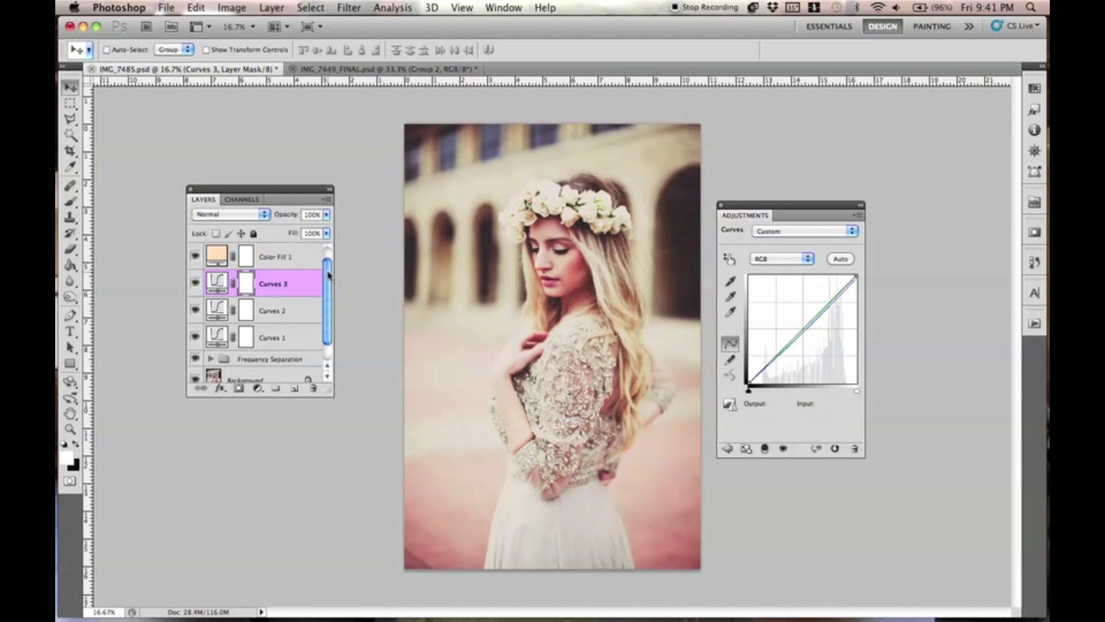
pyautogui.scroll(1, 325, 319)
# Select the Vibrance 1 layer and scroll through the layer stack.
pyautogui.click(311, 262)
pyautogui.scroll(-1, 327, 292)
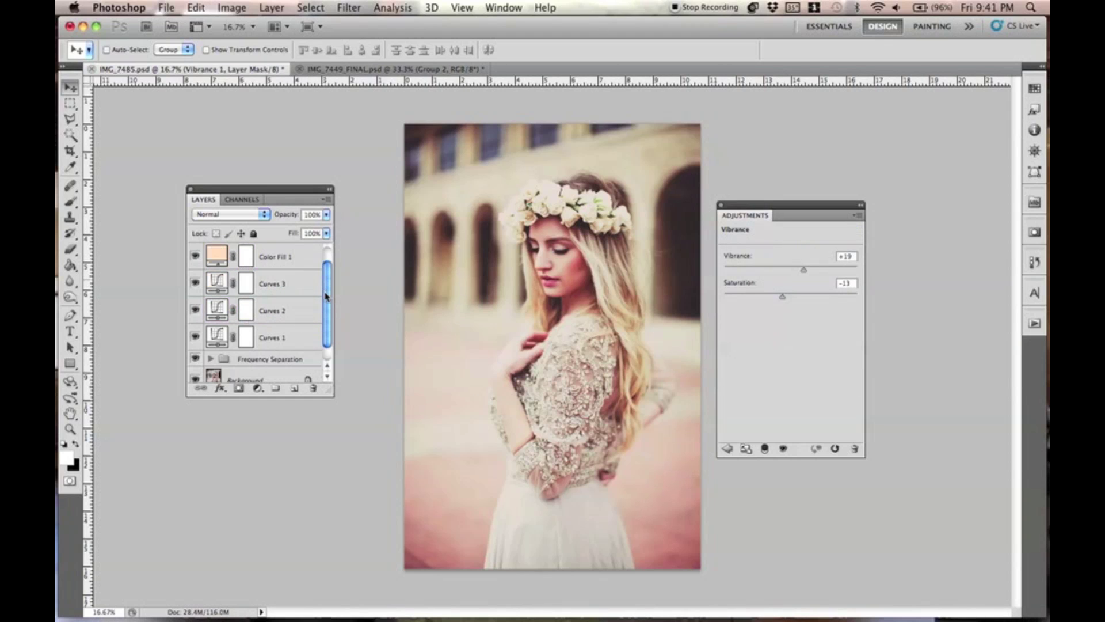
pyautogui.scroll(2, 294, 288)
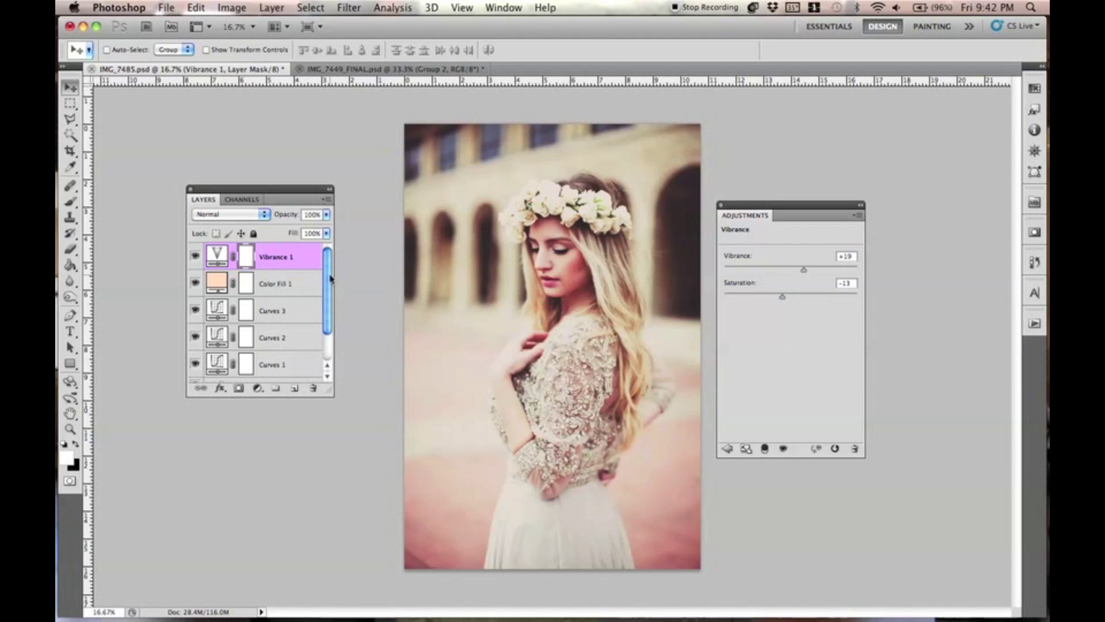
pyautogui.scroll(-1, 322, 298)
pyautogui.scroll(1, 290, 340)
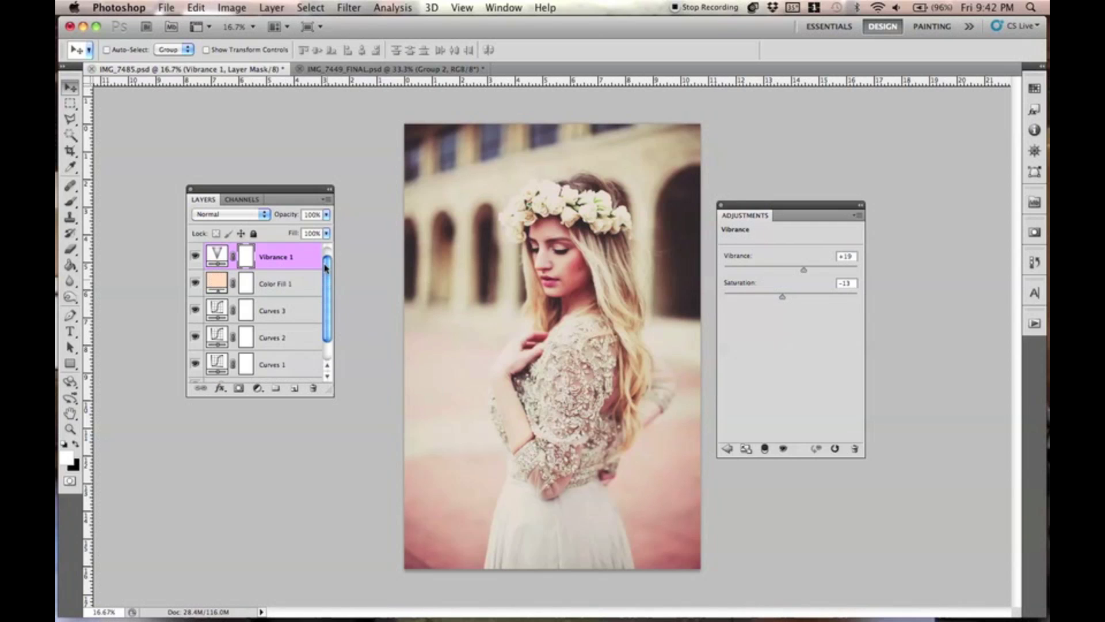
pyautogui.scroll(-1, 327, 277)
# Group the colour-grading layers into Group 1 and toggle it to compare before and after.
pyautogui.keyDown('shift'); pyautogui.click(290, 326); pyautogui.keyUp('shift')
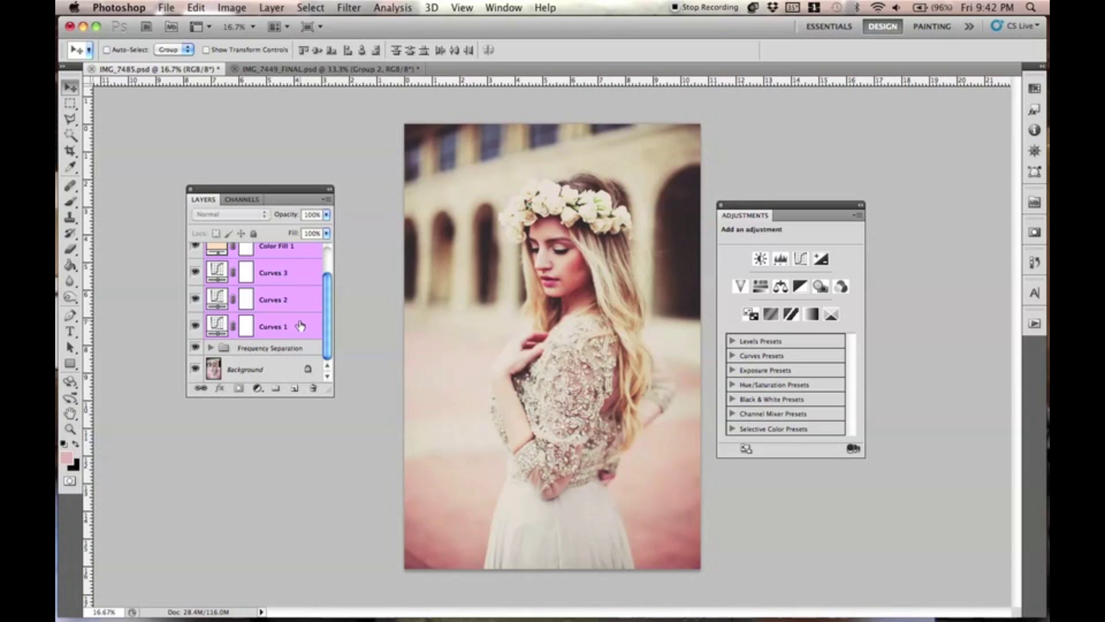
pyautogui.press('super+g')
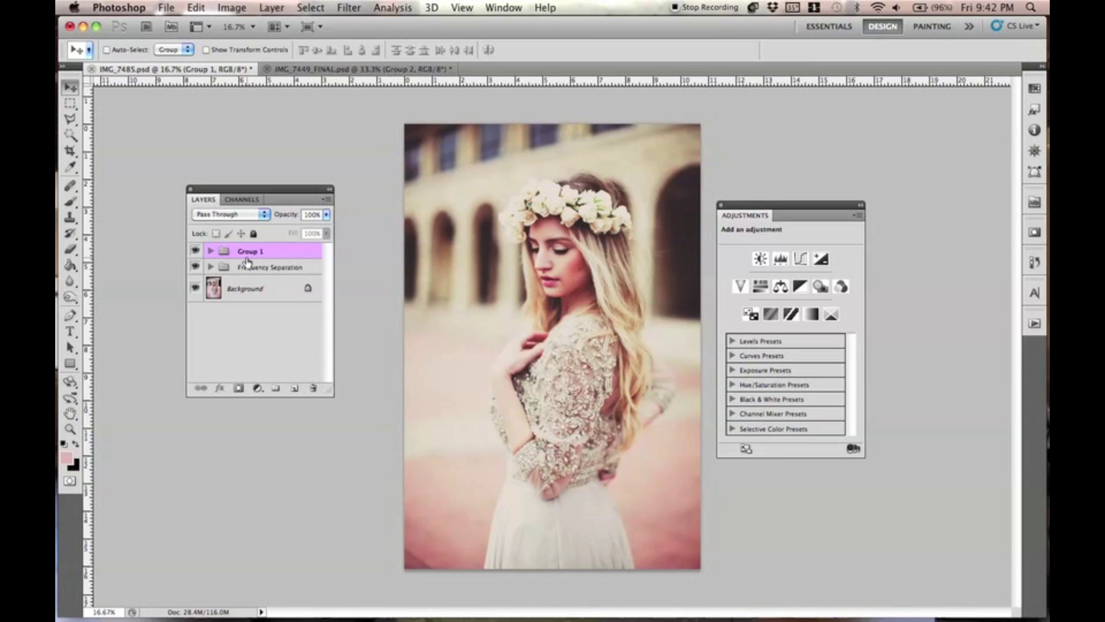
pyautogui.click(195, 251)
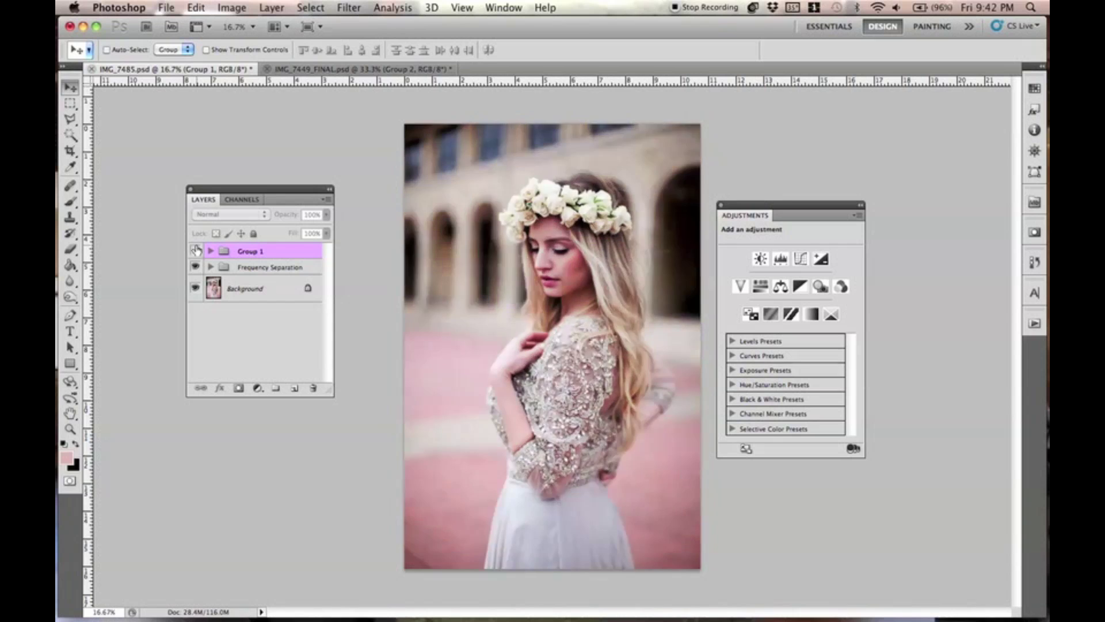
pyautogui.click(196, 251)
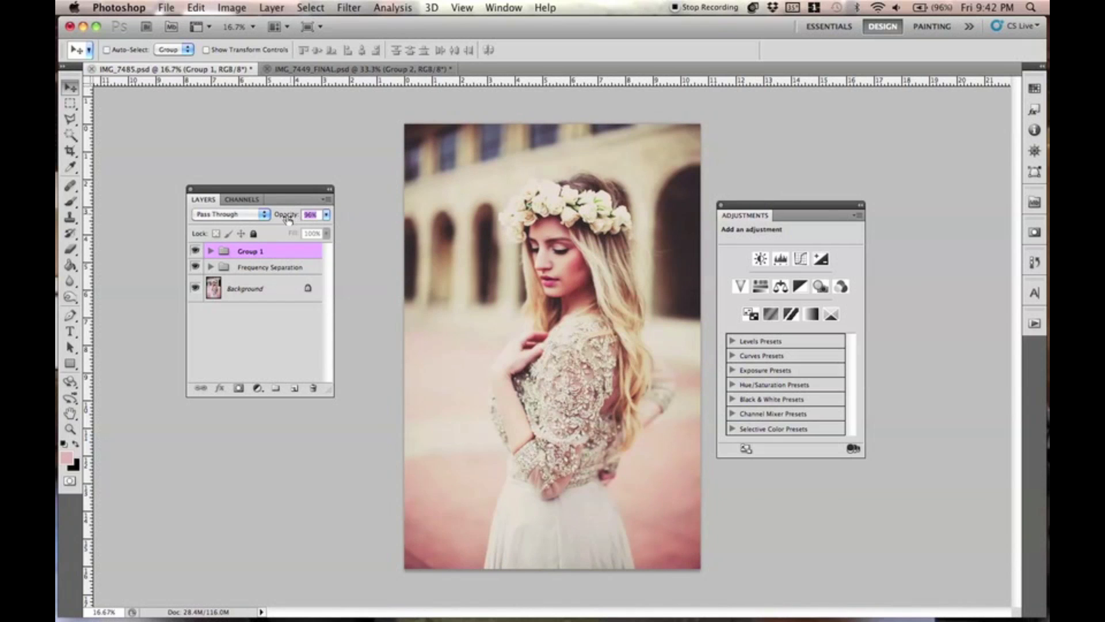
# Lower Group 1's opacity to 78% and compare the grade on and off.
pyautogui.moveTo(280, 220); pyautogui.dragTo(278, 219)
pyautogui.click(195, 252)
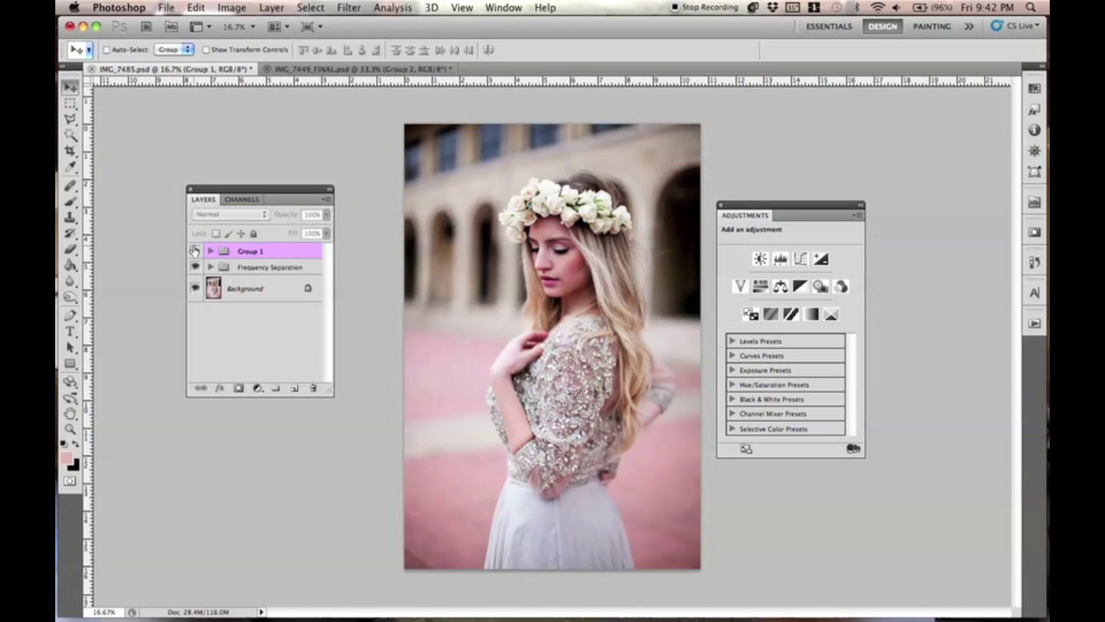
pyautogui.click(196, 251)
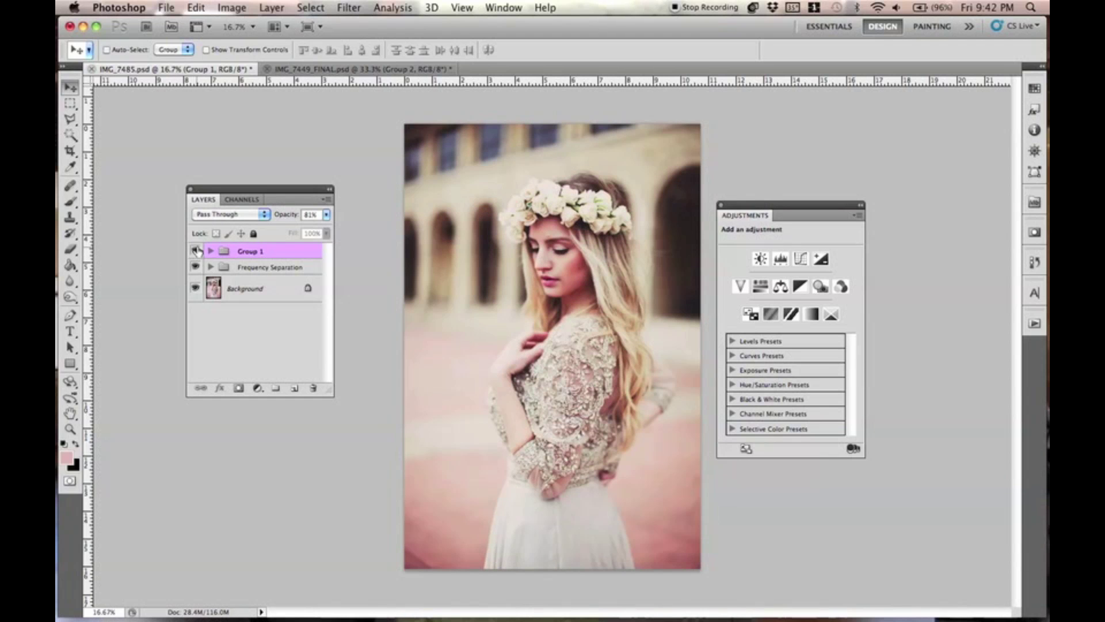
pyautogui.click(196, 252)
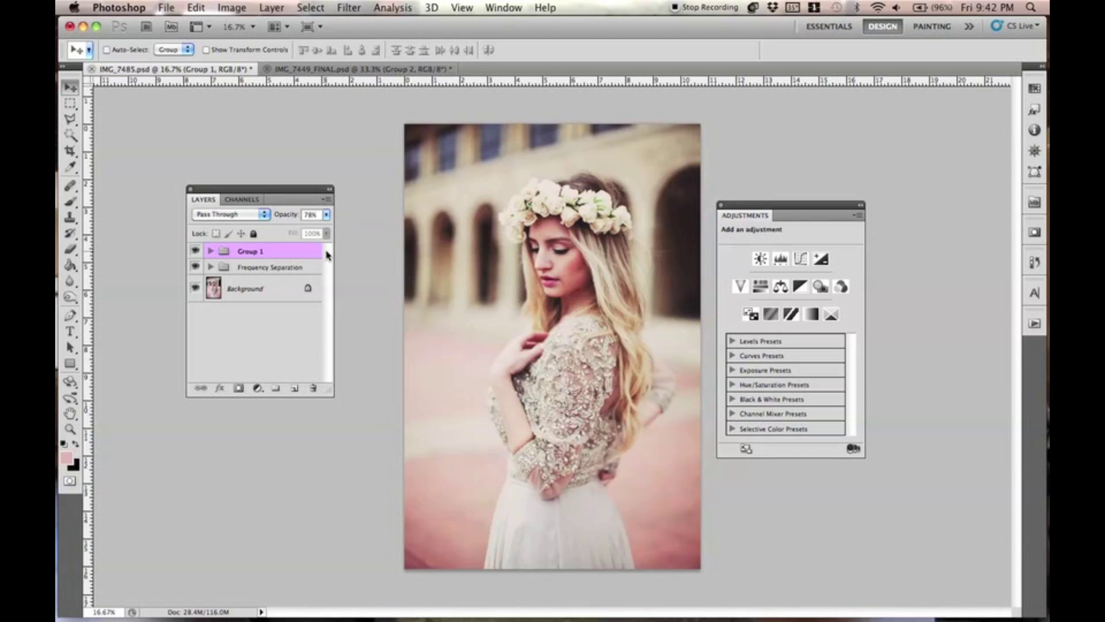
pyautogui.click(211, 252)
pyautogui.click(210, 252)
# Hide Group 1, select the Frequency Separation group, and select the entire canvas.
pyautogui.click(236, 288)
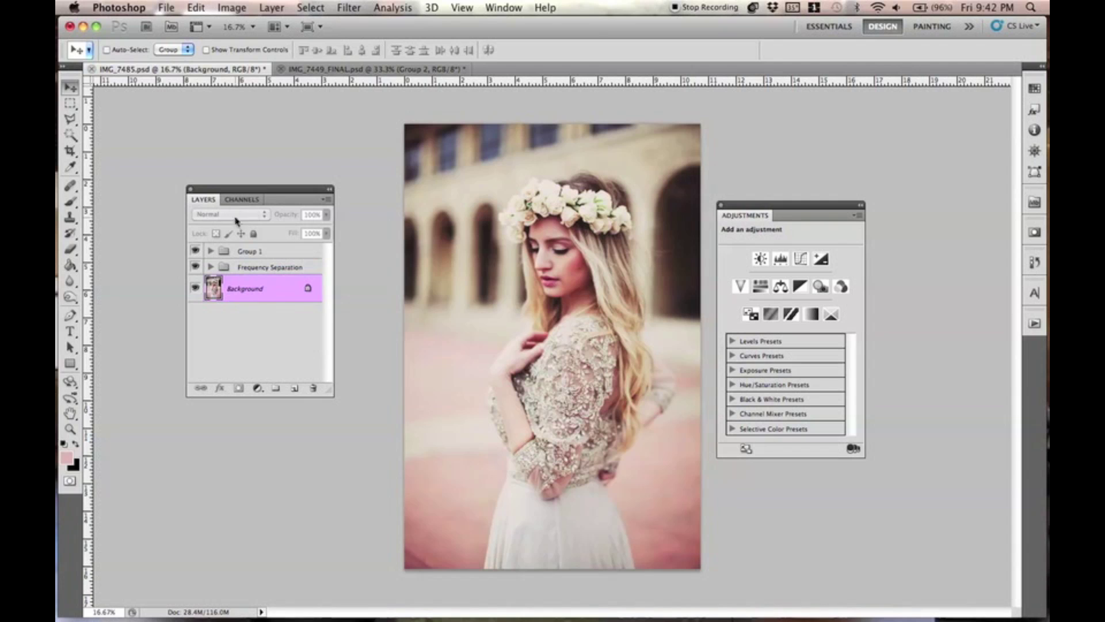
pyautogui.click(196, 251)
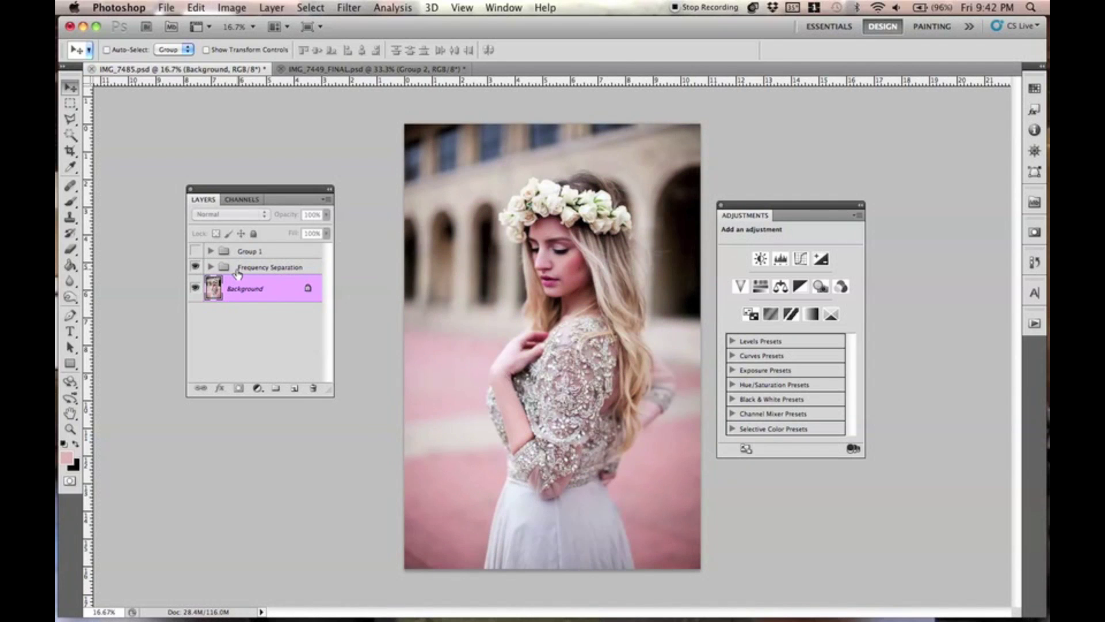
pyautogui.click(239, 269)
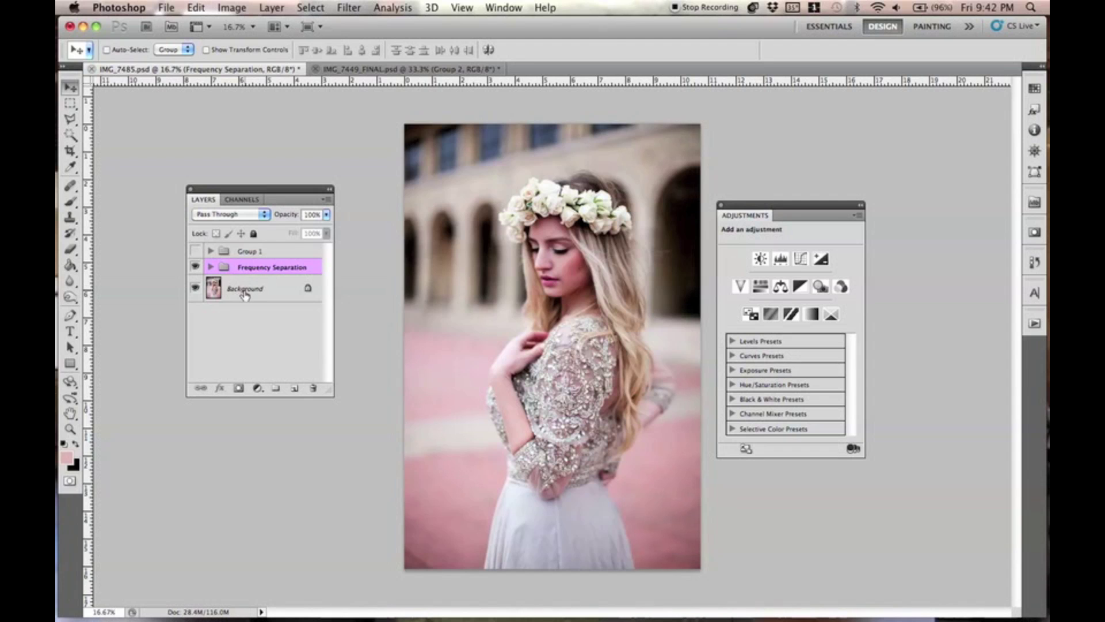
pyautogui.press('super+a')
# Copy Merged the visible image and paste it as the new Layer 1.
pyautogui.click(195, 8)
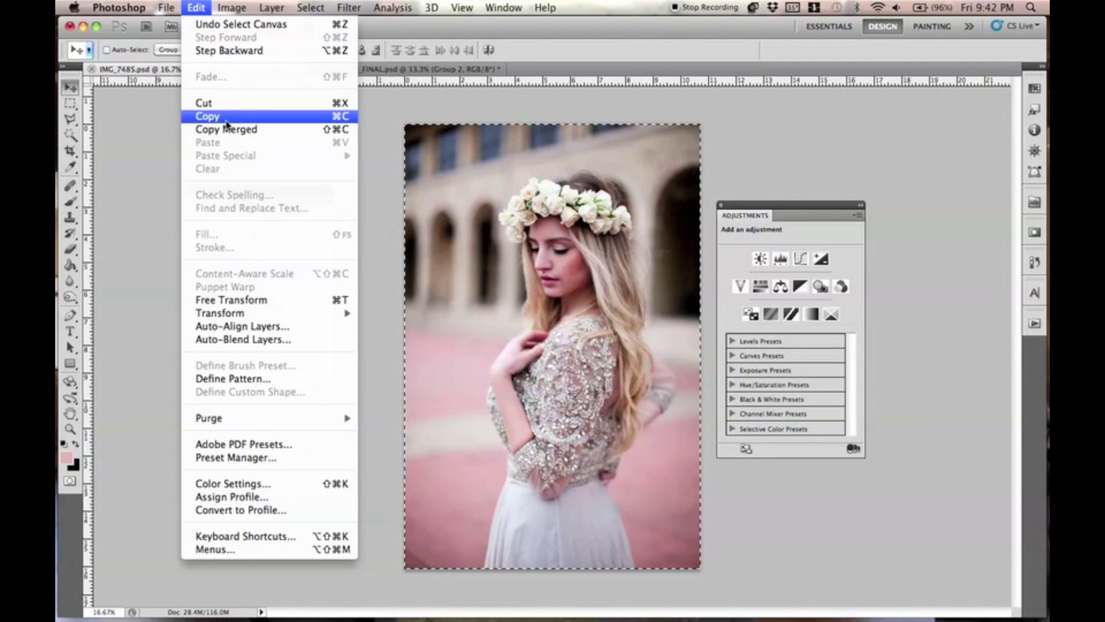
pyautogui.click(228, 133)
pyautogui.press('super+d')
pyautogui.press('super+v')
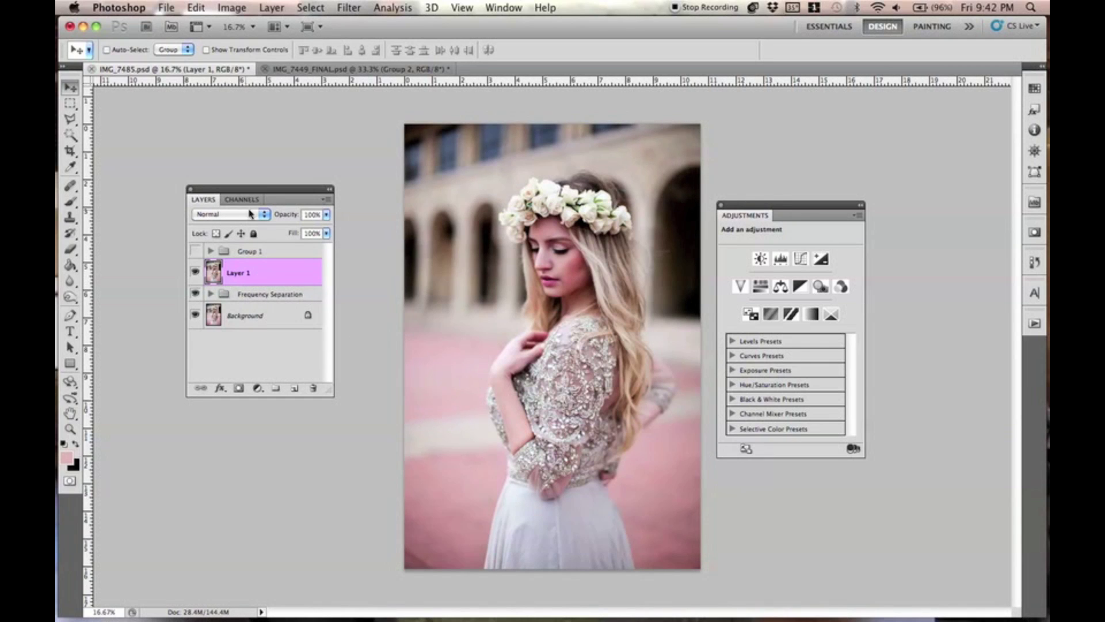
# Apply a 33.8-pixel High Pass filter to Layer 1 and blend it in Soft Light.
pyautogui.click(350, 8)
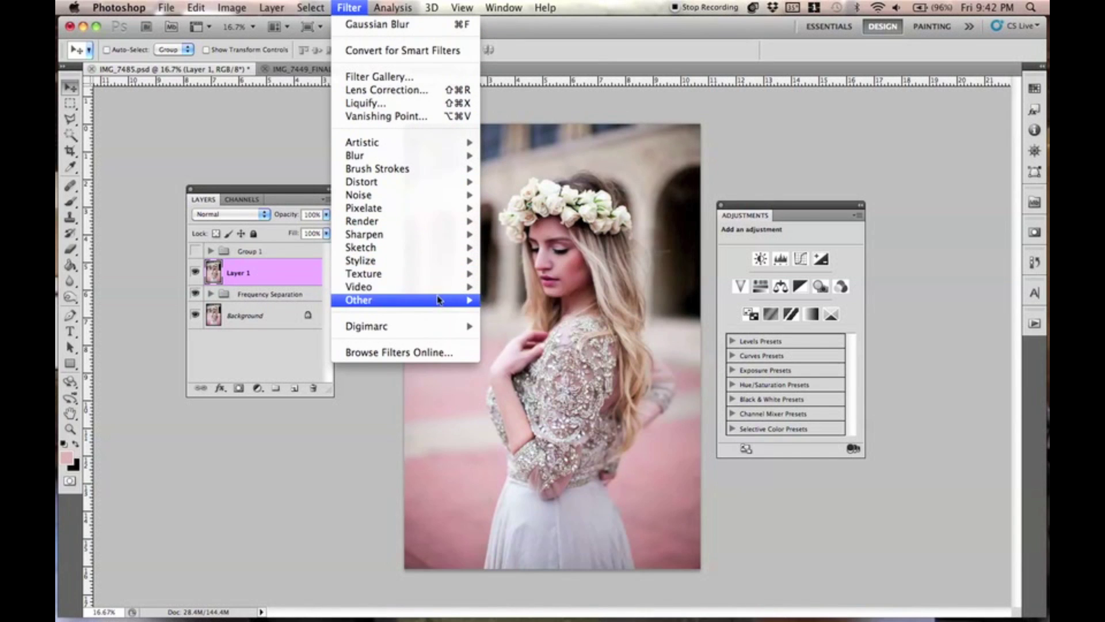
pyautogui.moveTo(438, 300)
pyautogui.click(512, 313)
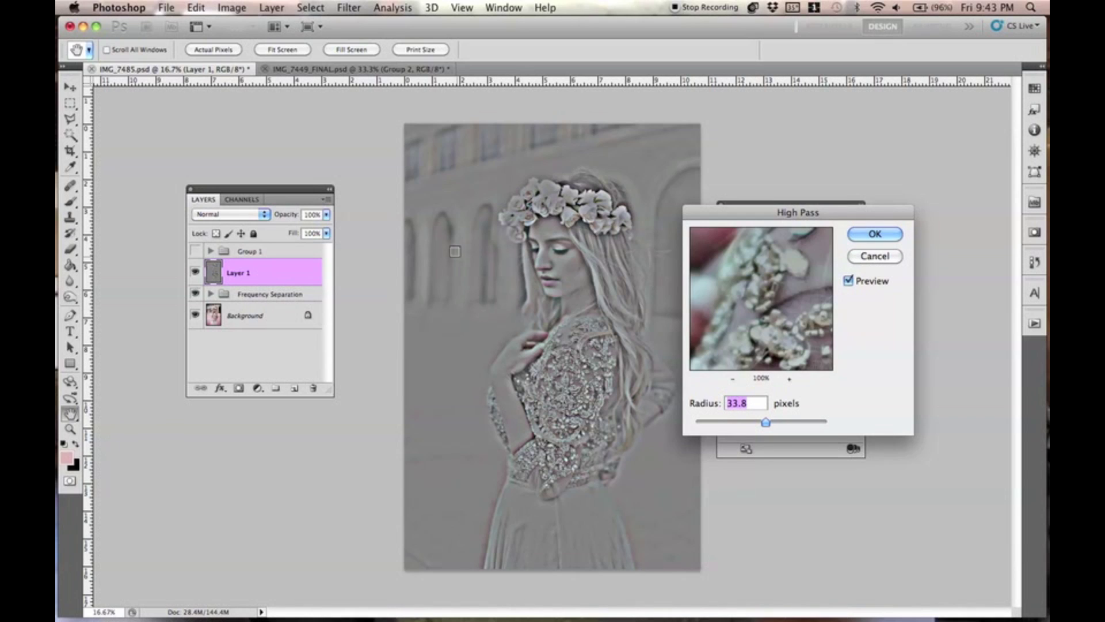
pyautogui.click(863, 236)
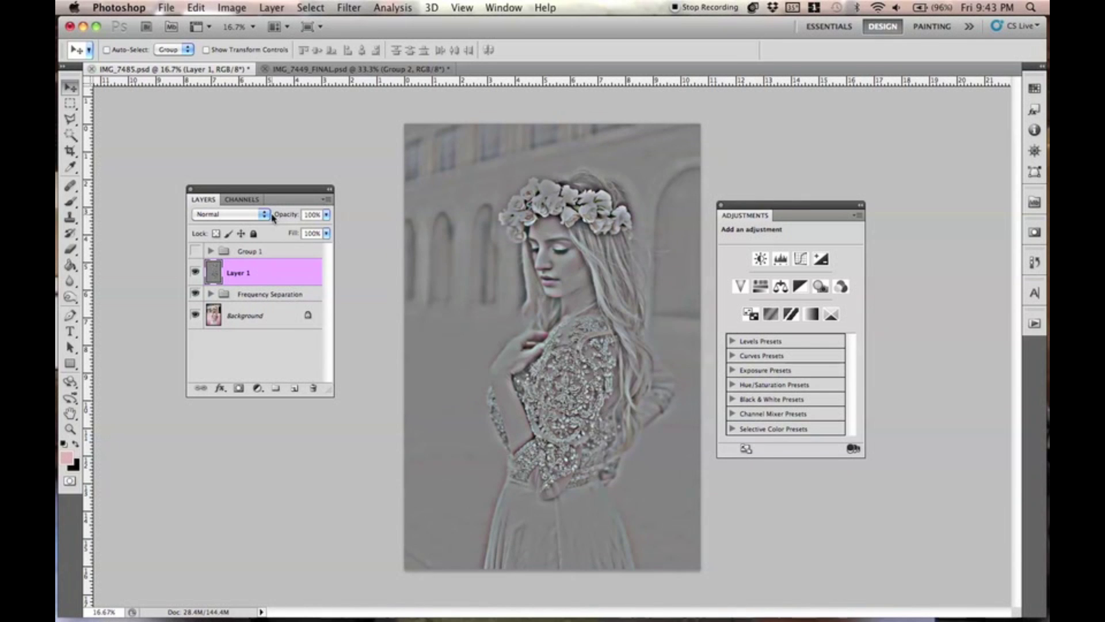
pyautogui.click(263, 215)
pyautogui.click(248, 356)
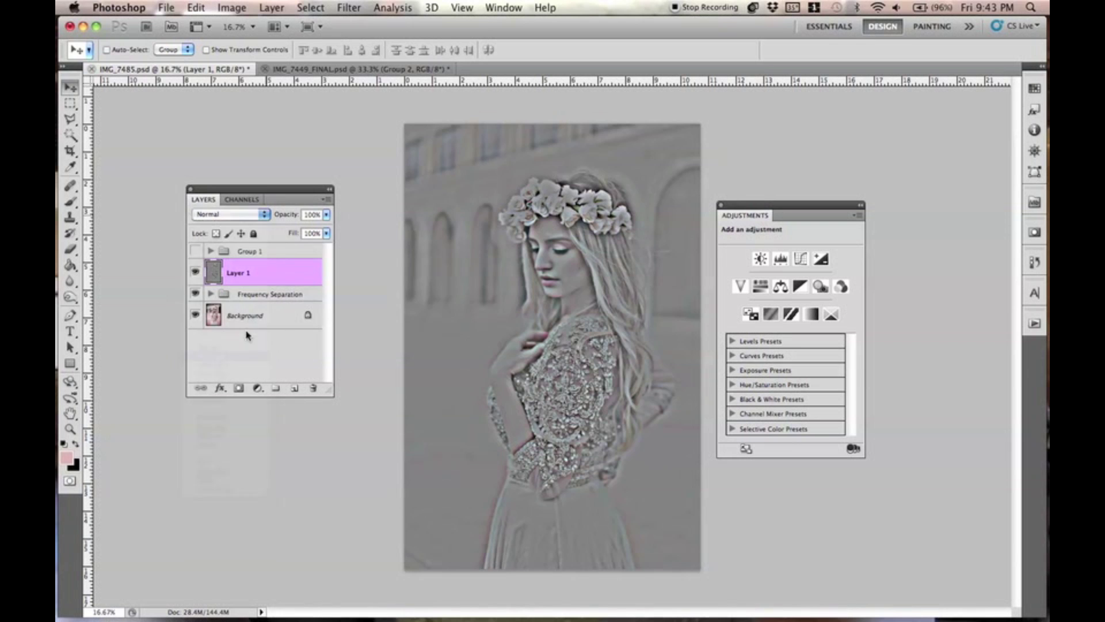
# Lower Layer 1's opacity to about 20% and show Group 1's colour grade again.
pyautogui.press('super+plus')
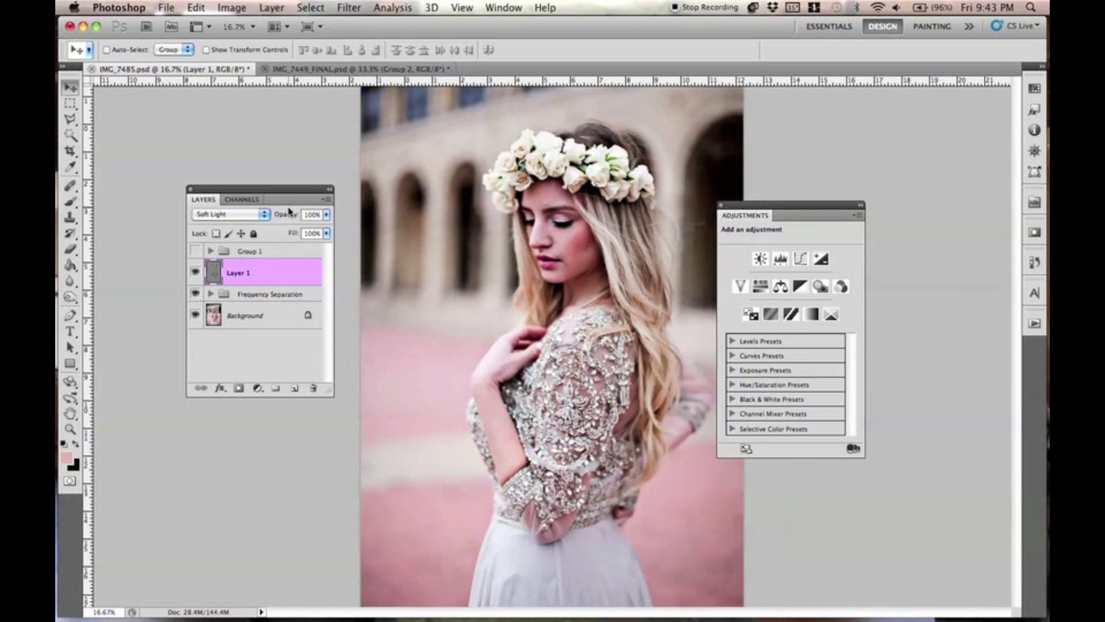
pyautogui.moveTo(287, 214); pyautogui.dragTo(236, 219)
pyautogui.moveTo(551, 184); pyautogui.dragTo(498, 264)
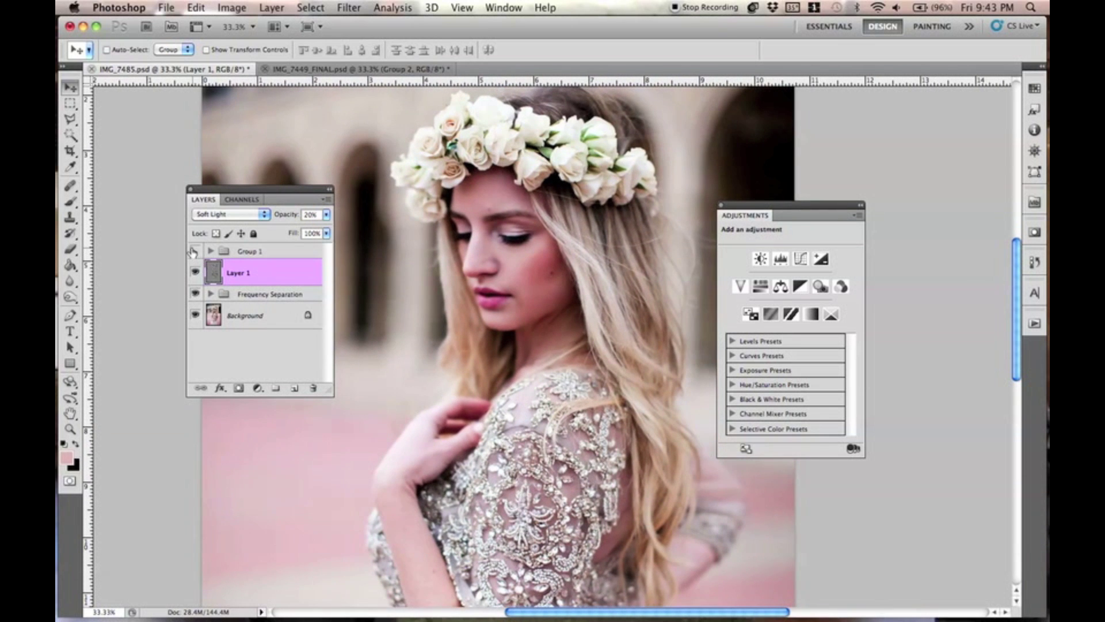
pyautogui.click(195, 269)
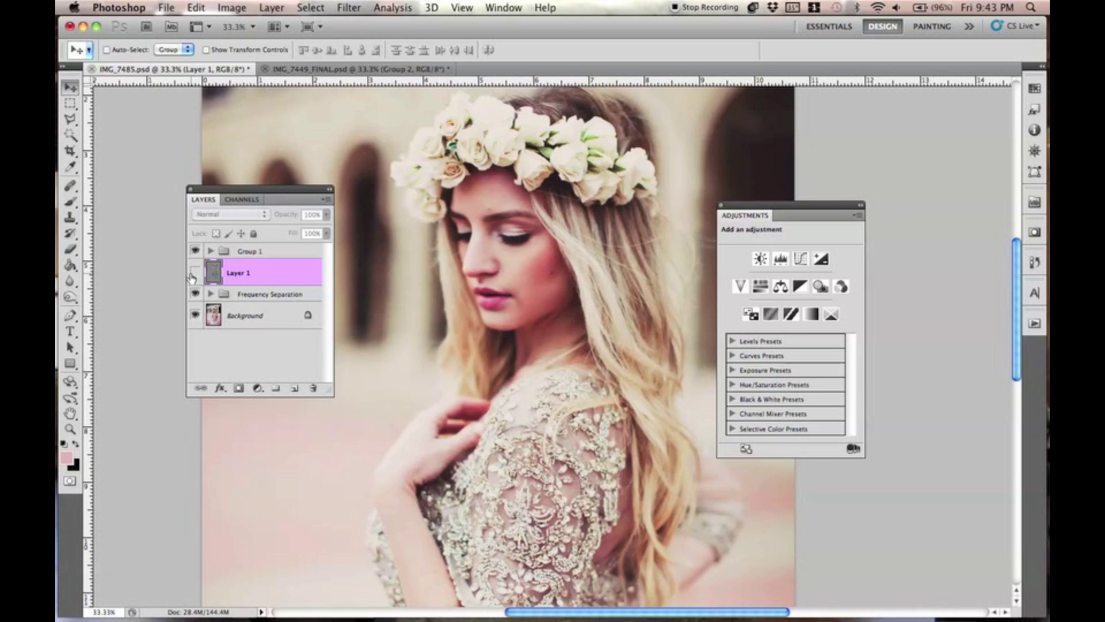
pyautogui.press('super+equal')
pyautogui.moveTo(538, 242); pyautogui.dragTo(497, 299)
# Try Overlay on Layer 1, settle on Soft Light at 8% opacity, and reposition the Adjustments panel.
pyautogui.moveTo(291, 215); pyautogui.dragTo(298, 219)
pyautogui.click(249, 215)
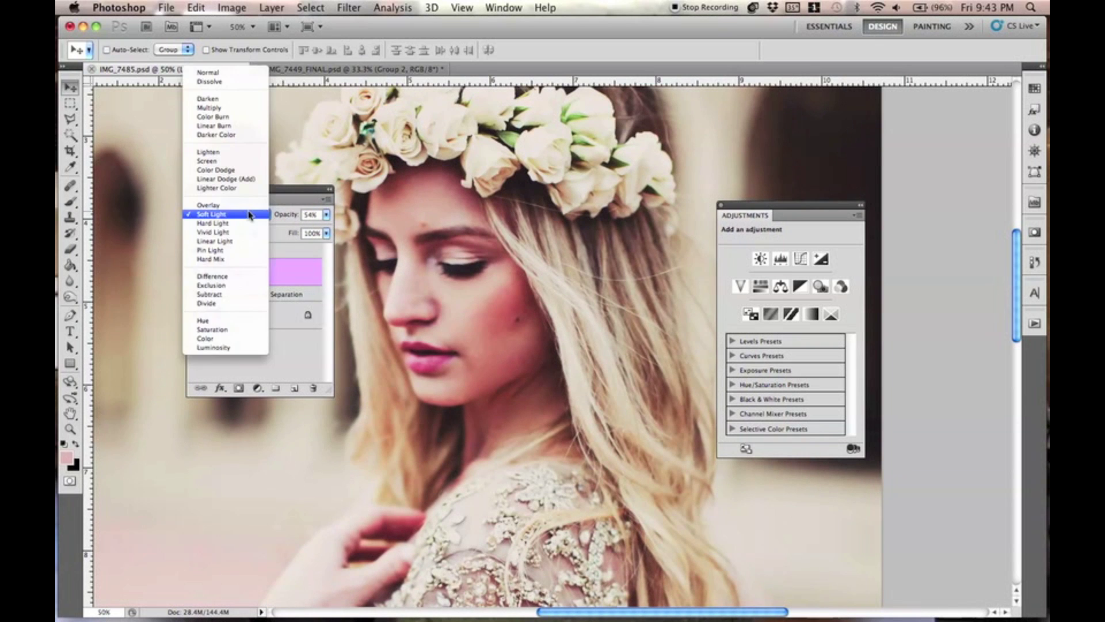
pyautogui.click(245, 205)
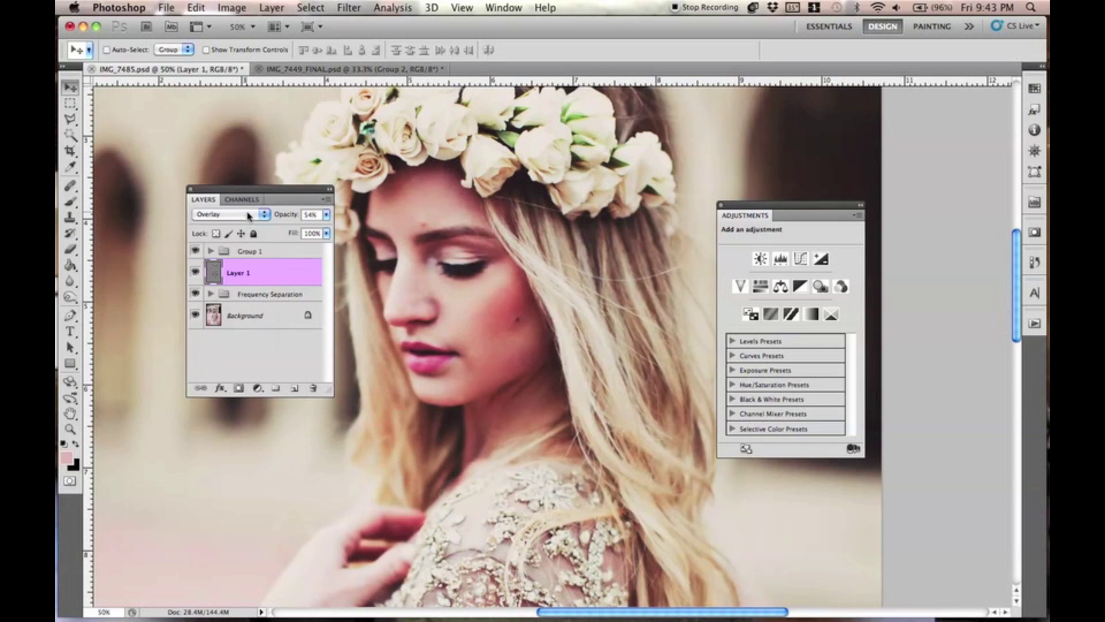
pyautogui.press('super+minus')
pyautogui.press('super+minus')
pyautogui.press('super+minus')
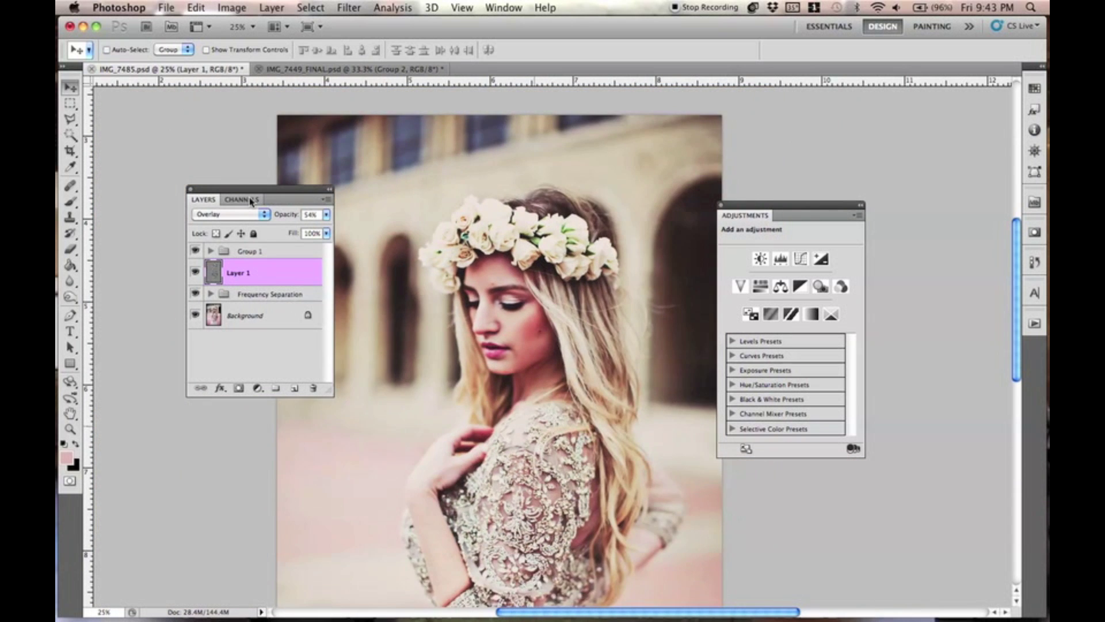
pyautogui.press('super+plus')
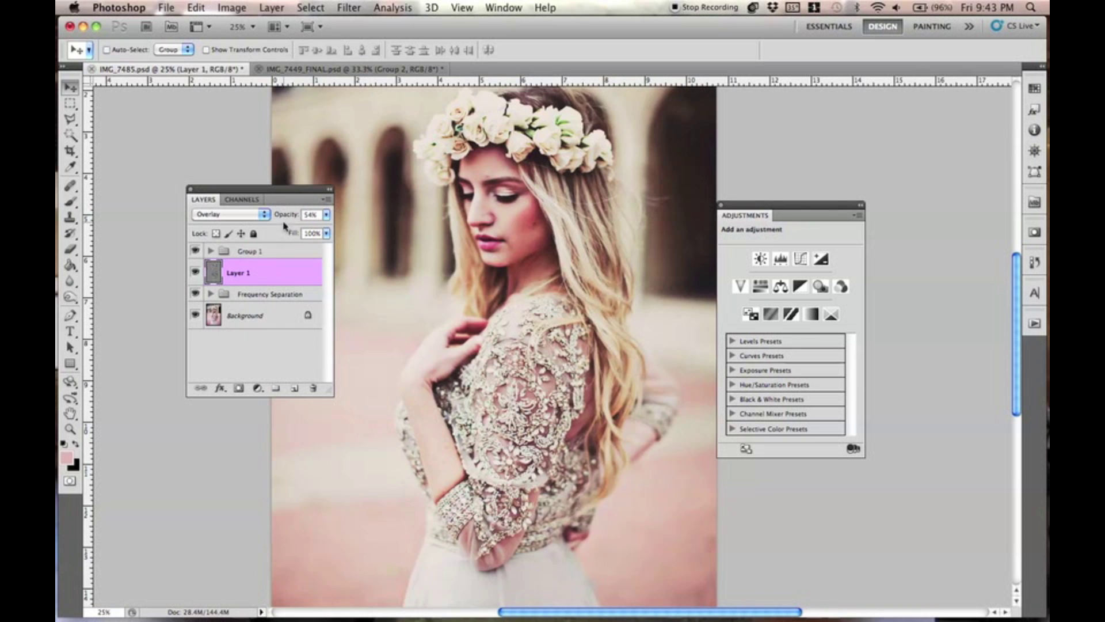
pyautogui.click(256, 217)
pyautogui.click(258, 224)
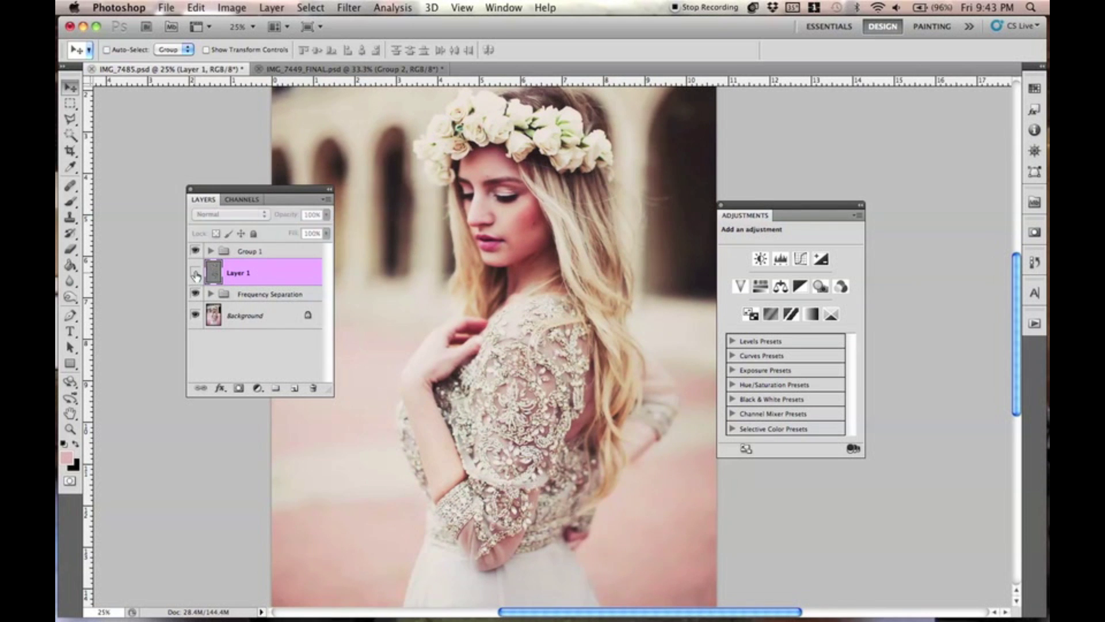
pyautogui.press('super+minus')
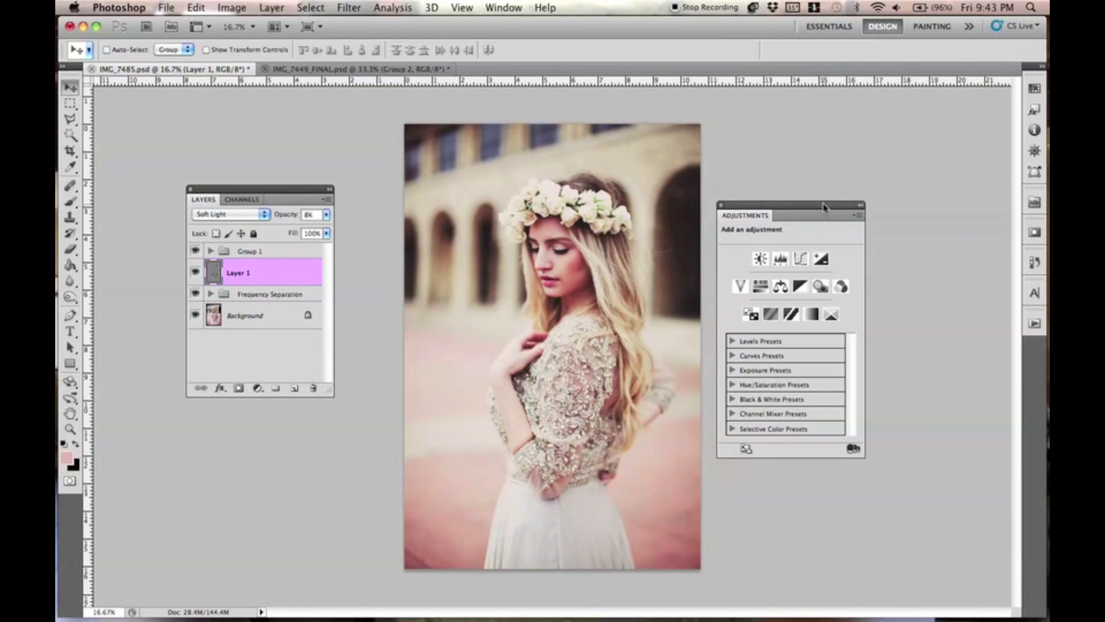
pyautogui.moveTo(796, 210); pyautogui.dragTo(834, 224)
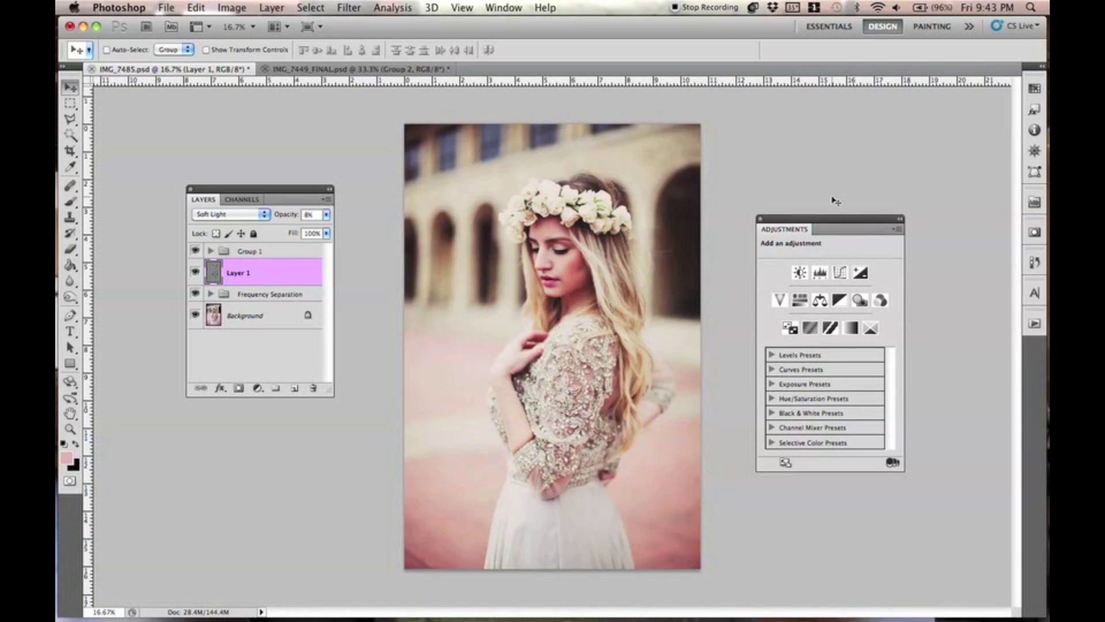